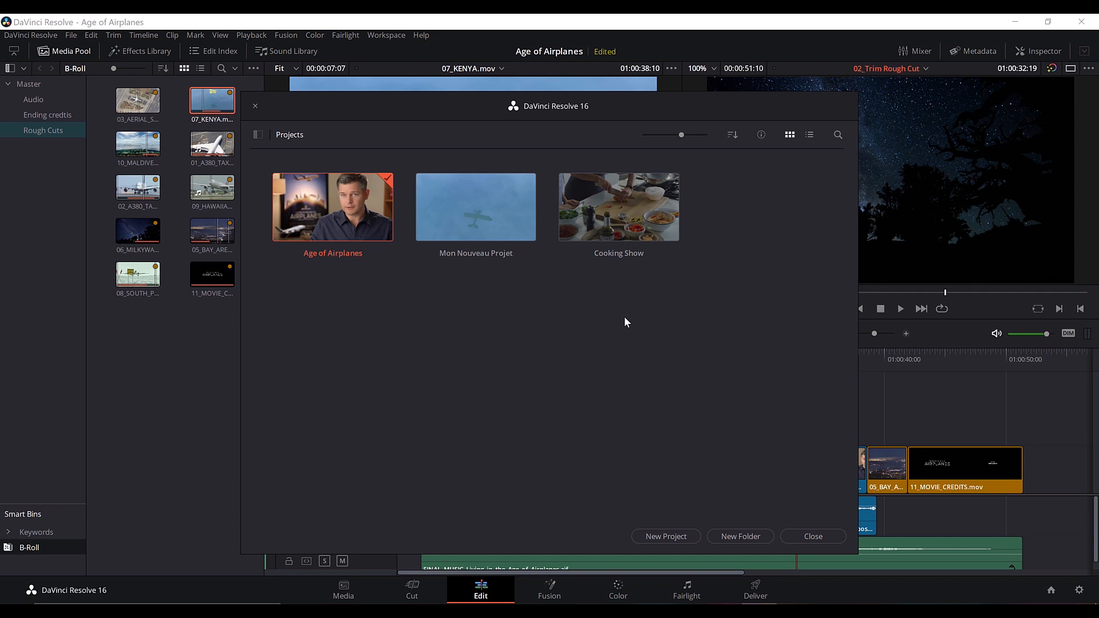
# Open the Age of Airplanes project and load the 03_Transitions and FX timeline from the Rough Cuts bin.
pyautogui.doubleClick(336, 240)
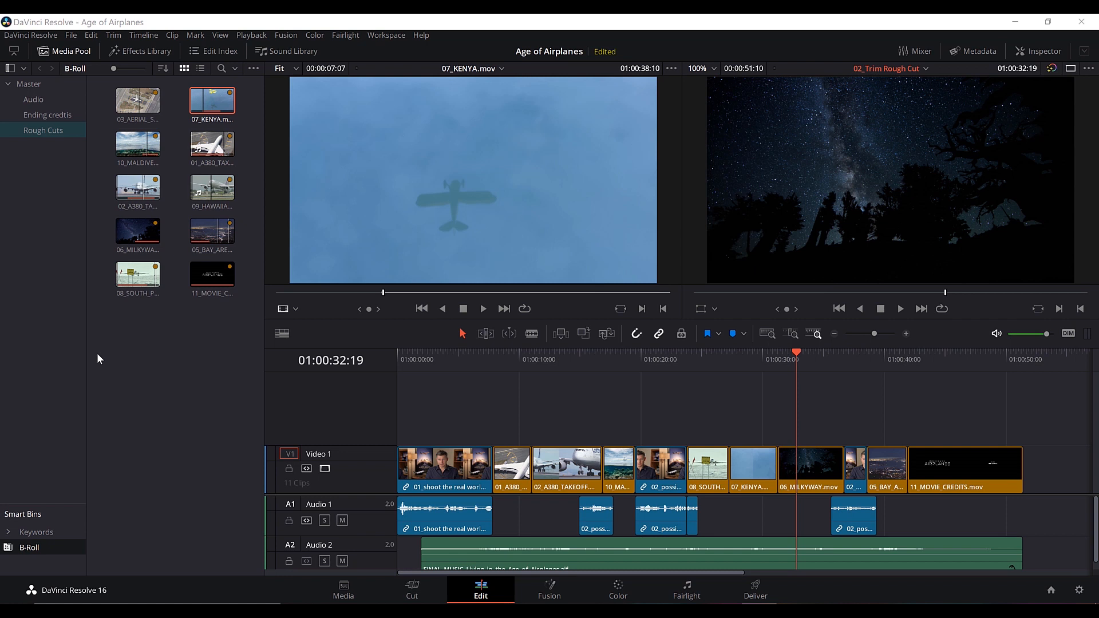
pyautogui.click(46, 133)
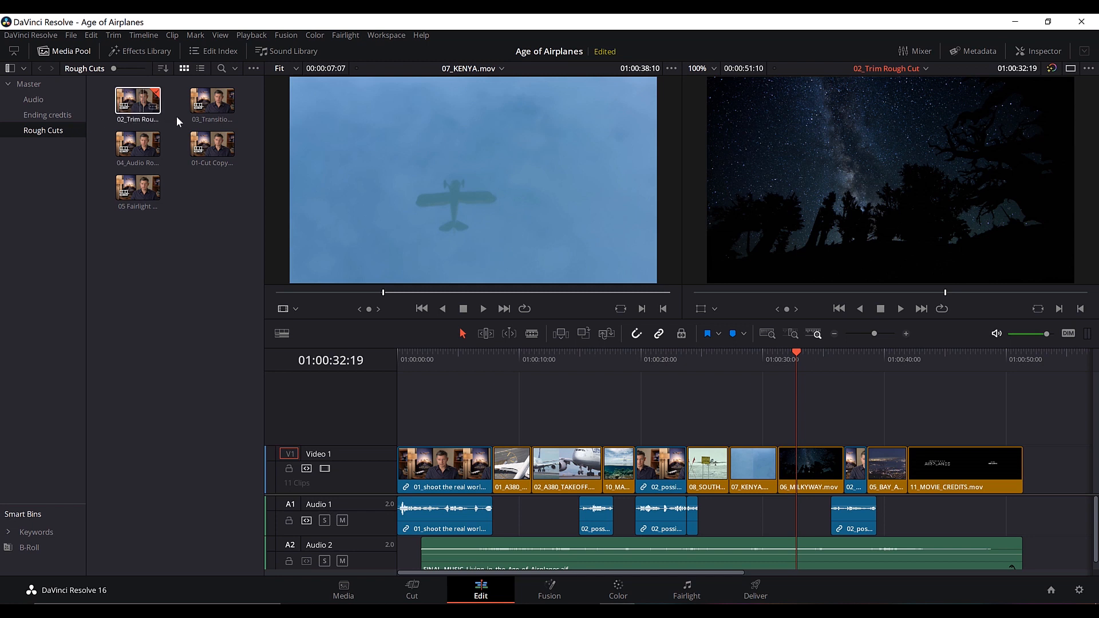
pyautogui.doubleClick(212, 98)
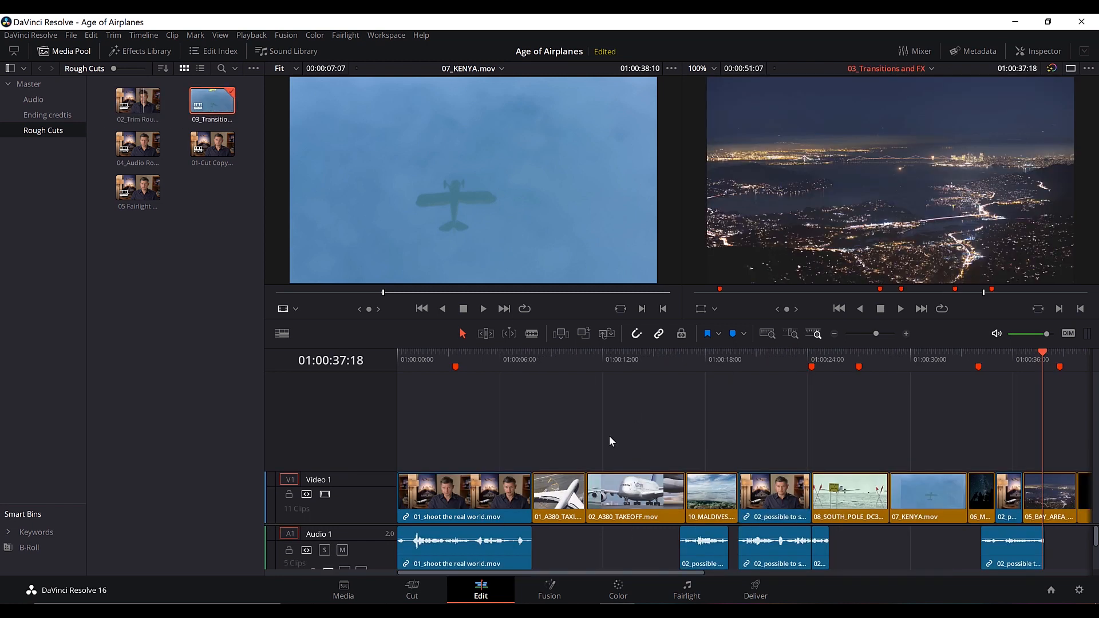
pyautogui.hotkey('shift', 'z')
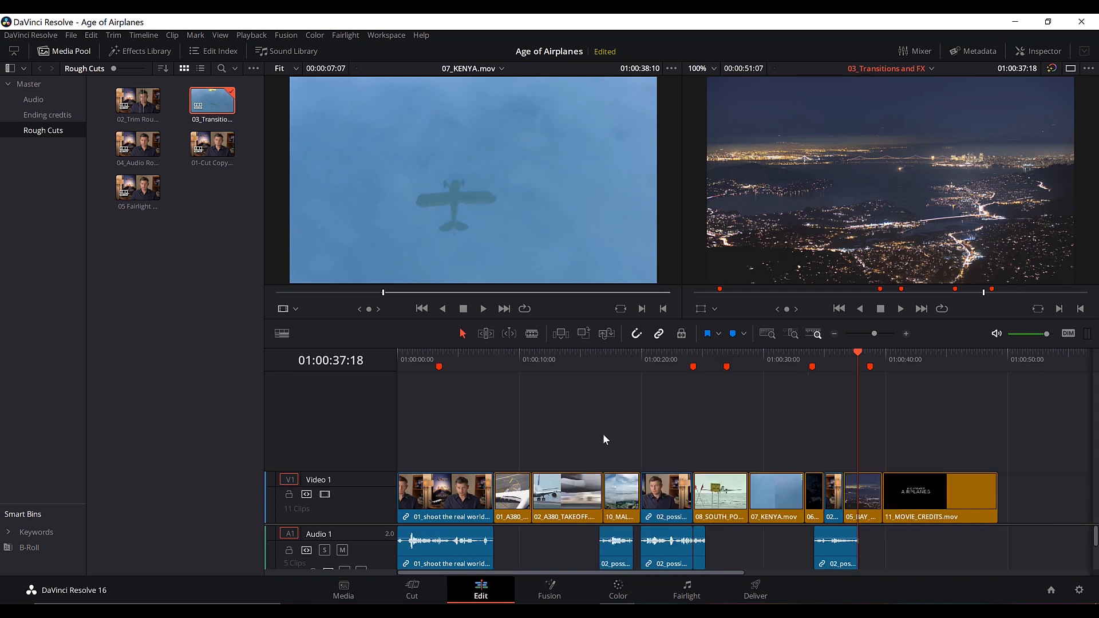
# Load the Big Trim layout preset for the workspace.
pyautogui.click(399, 36)
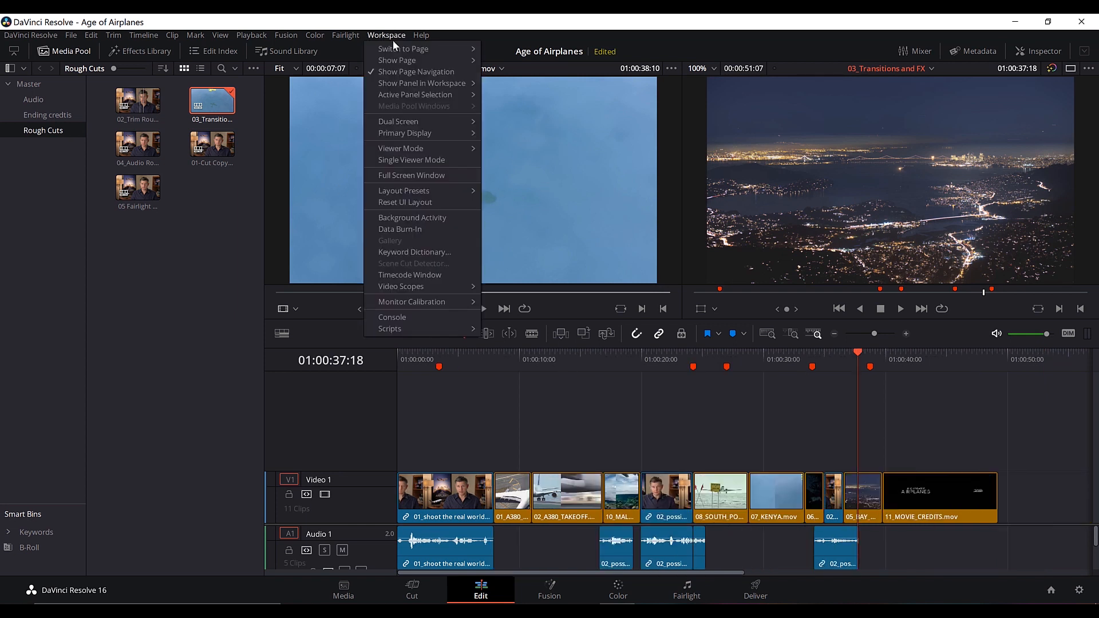
pyautogui.moveTo(417, 193)
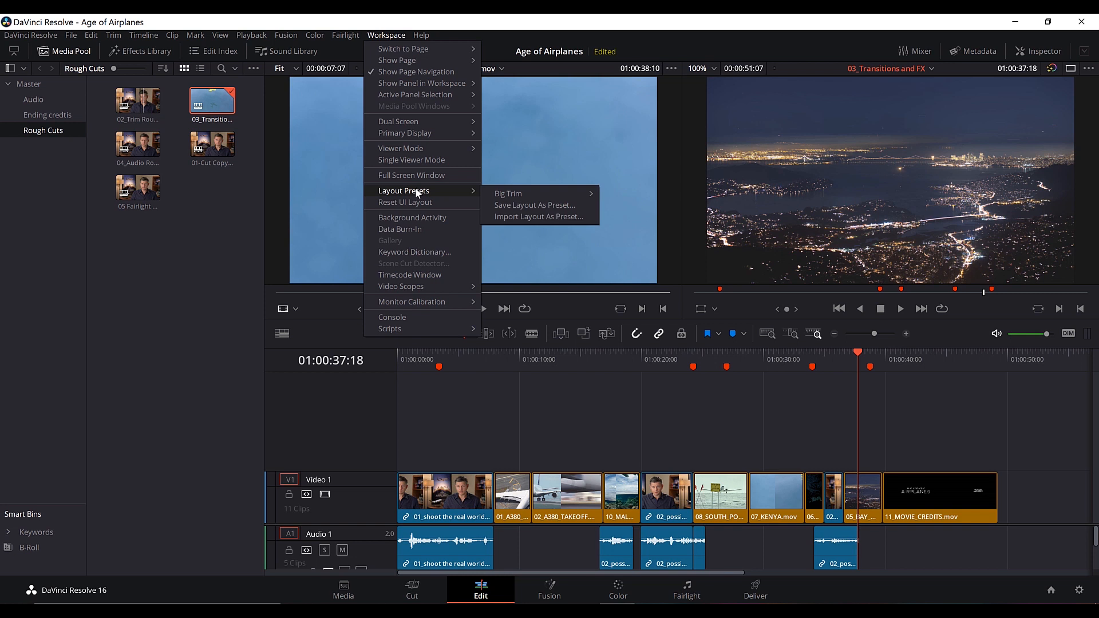
pyautogui.moveTo(511, 196)
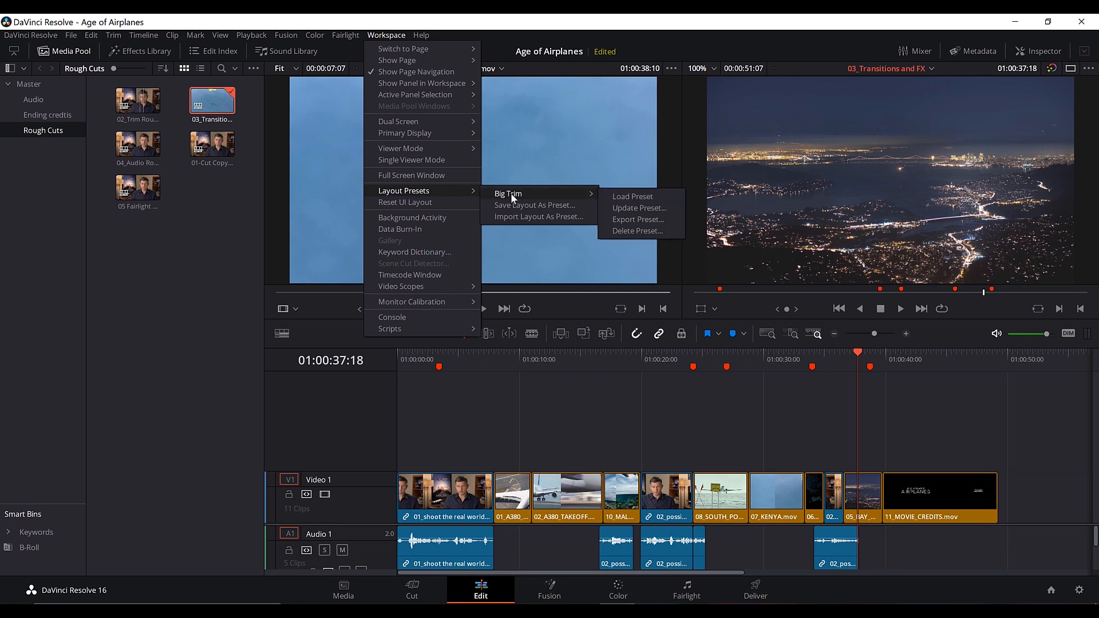
pyautogui.click(616, 196)
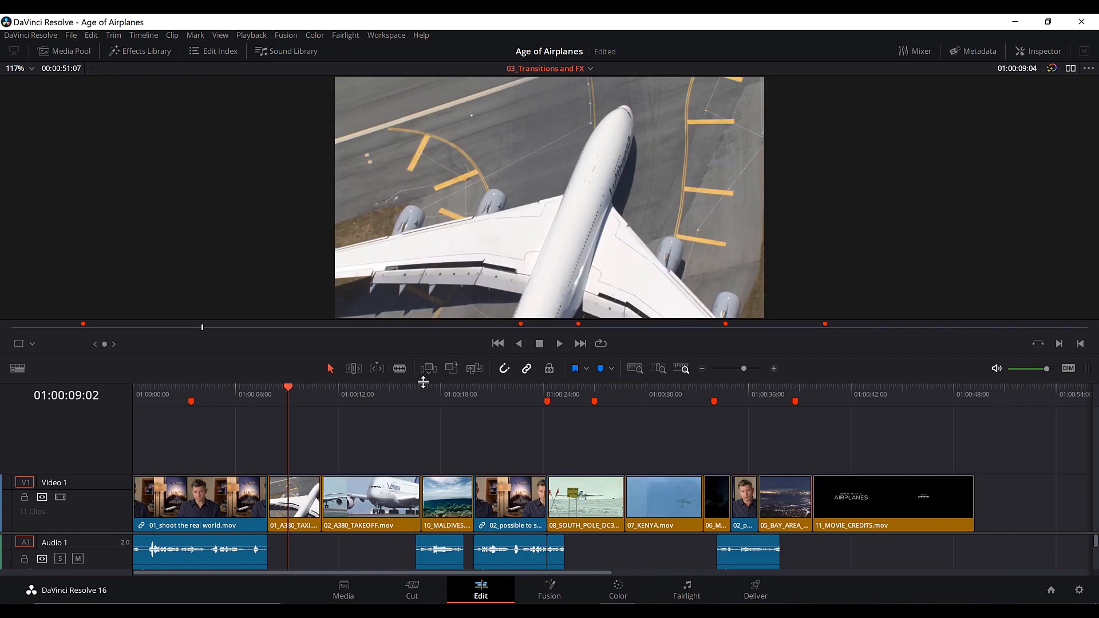
# Adjust the track heights to a taller Video 1 and short audio tracks that both fit, and save the project.
pyautogui.moveTo(423, 385); pyautogui.dragTo(325, 389)
pyautogui.click(17, 368)
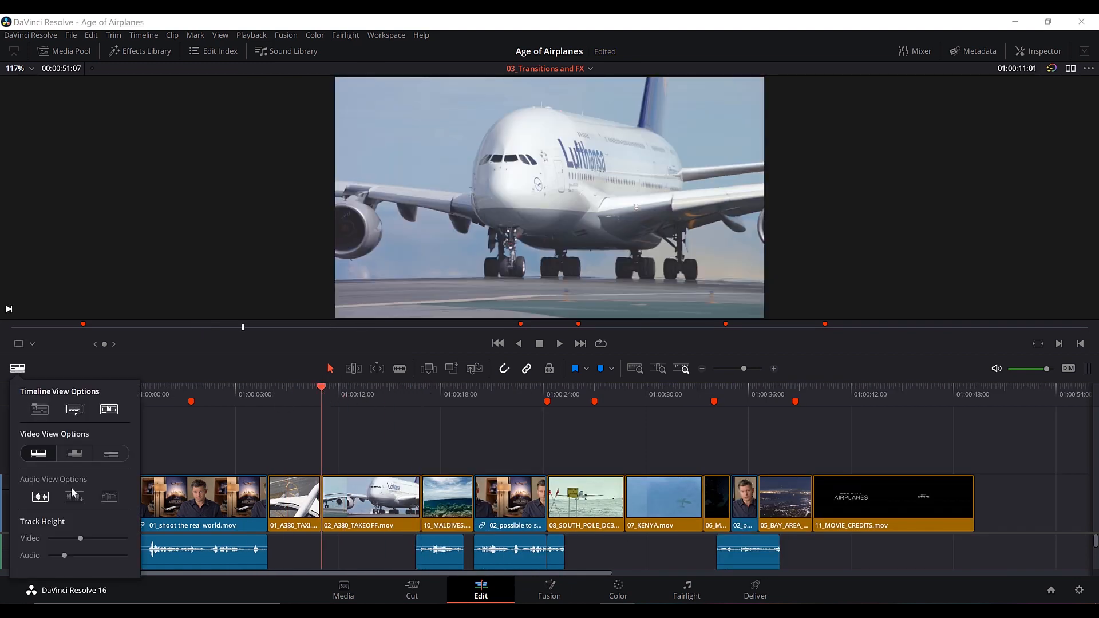
pyautogui.moveTo(67, 554); pyautogui.dragTo(155, 541)
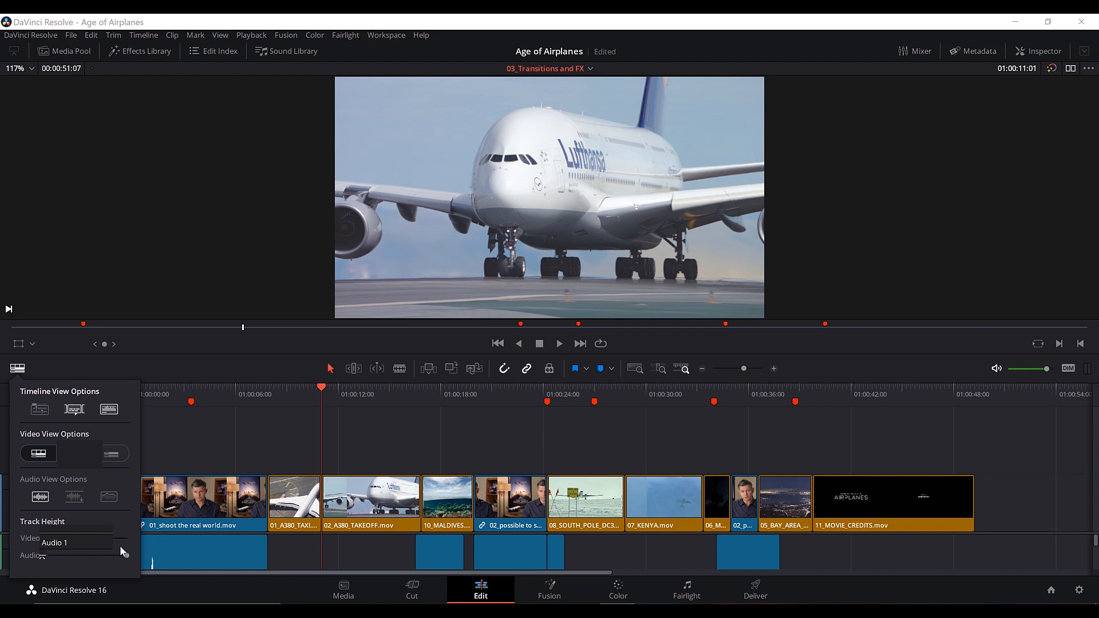
pyautogui.moveTo(80, 531); pyautogui.dragTo(114, 496)
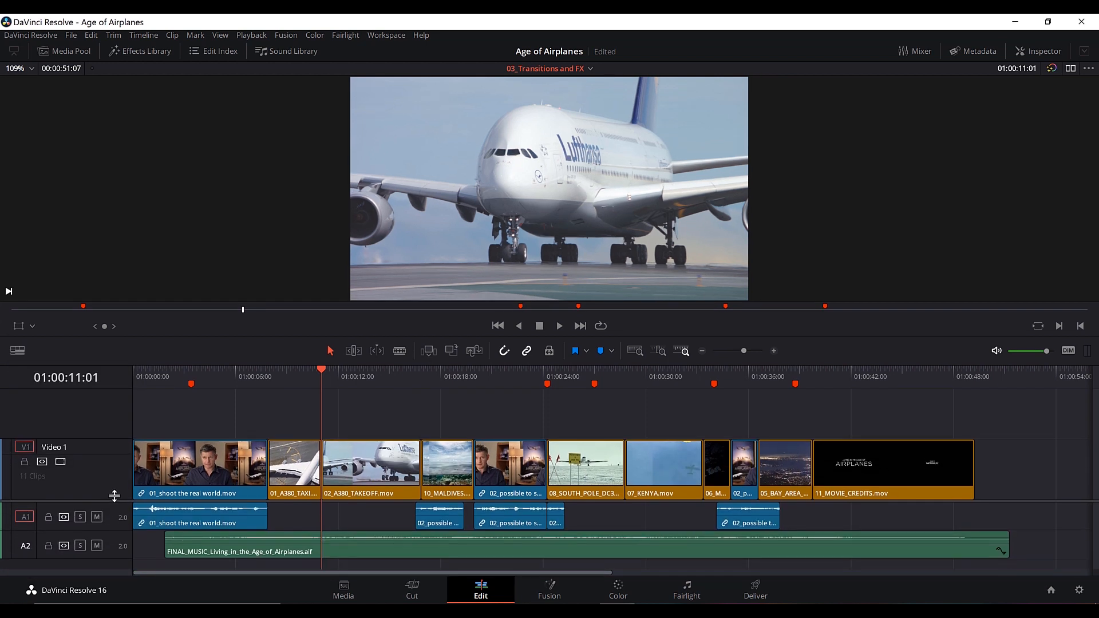
pyautogui.moveTo(118, 441); pyautogui.dragTo(118, 432)
pyautogui.hotkey('ctrl', 's')
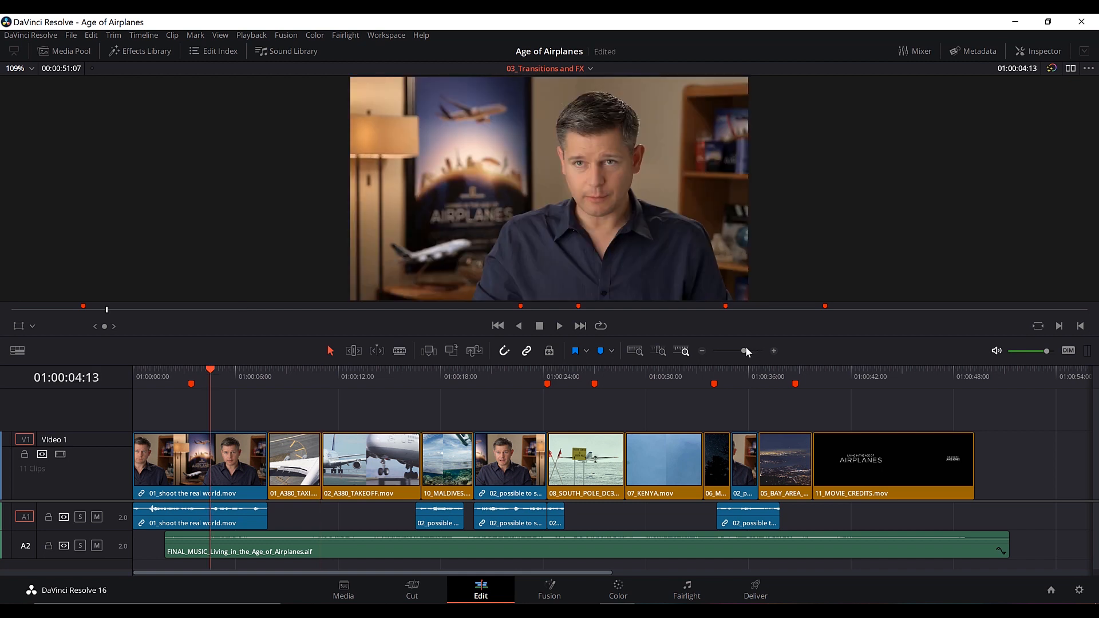
# Give the opening clip 01_shoot the real world.mov a short fade-in by its fade handle, and play the timeline from the start.
pyautogui.moveTo(744, 348); pyautogui.dragTo(748, 350)
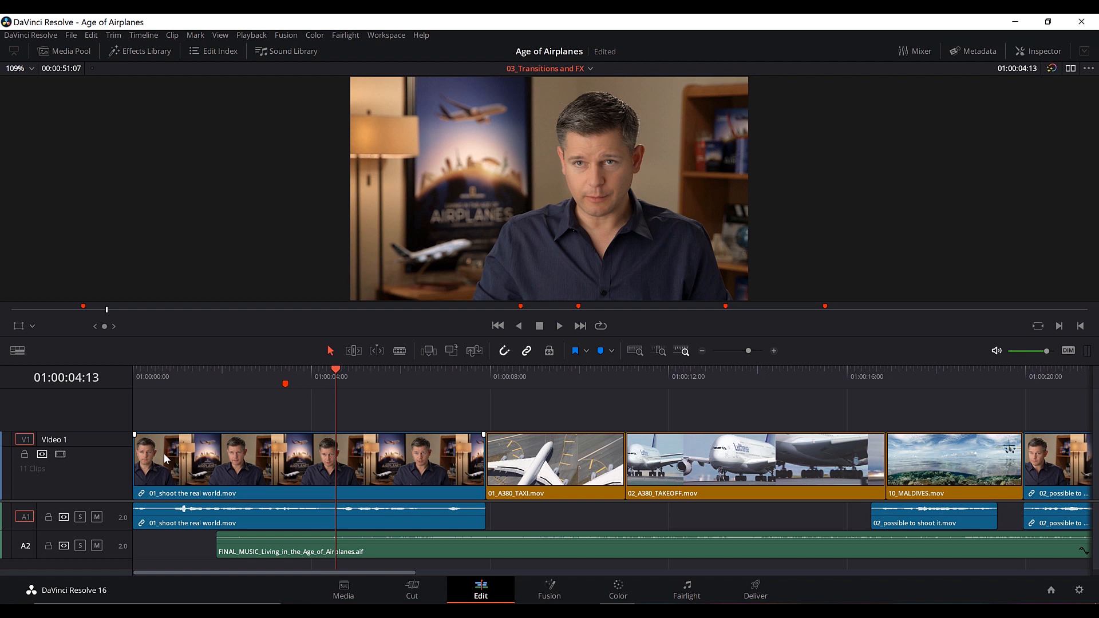
pyautogui.moveTo(135, 435); pyautogui.dragTo(152, 437)
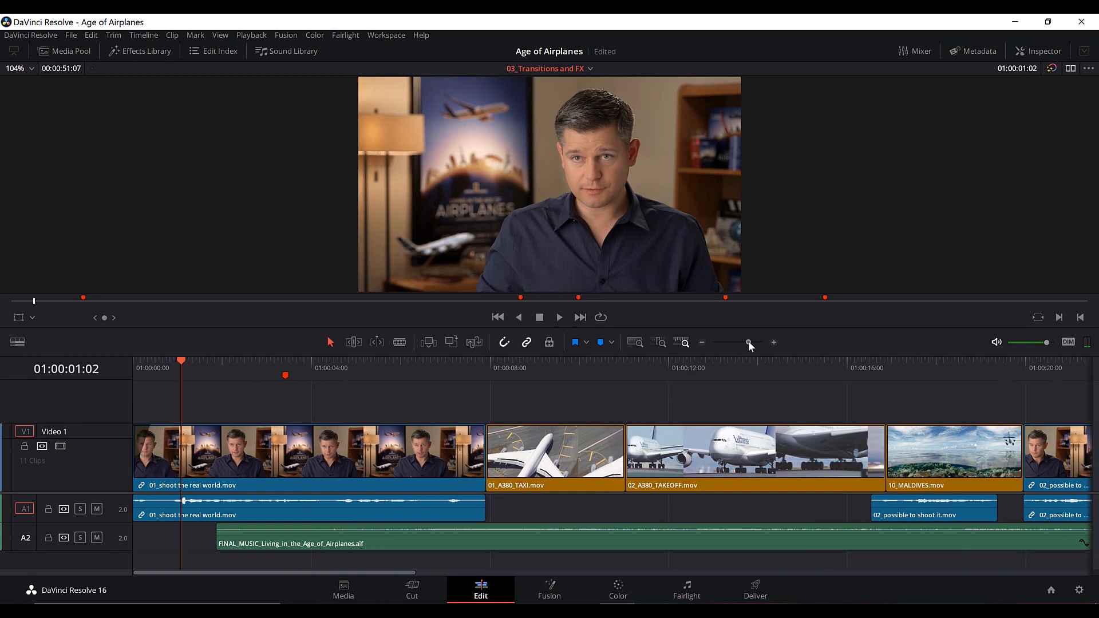
pyautogui.moveTo(748, 342); pyautogui.dragTo(750, 342)
pyautogui.moveTo(184, 366); pyautogui.dragTo(88, 376)
pyautogui.press('space')
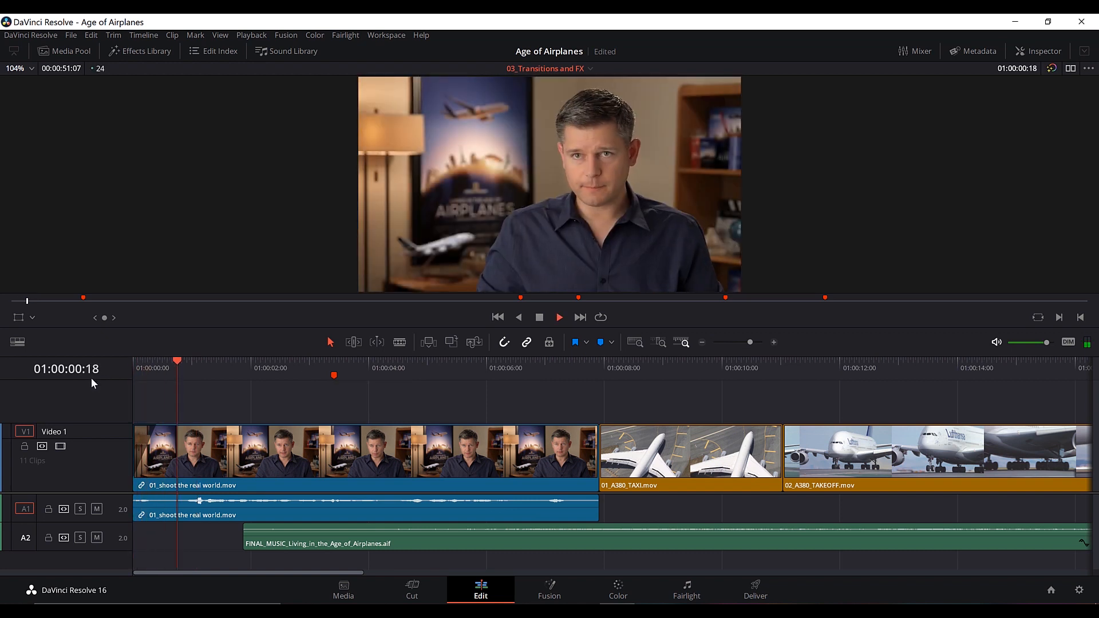
# Park the playhead at 01:00:01:07 and apply Fade In to Playhead to the opening clip.
pyautogui.click(195, 363)
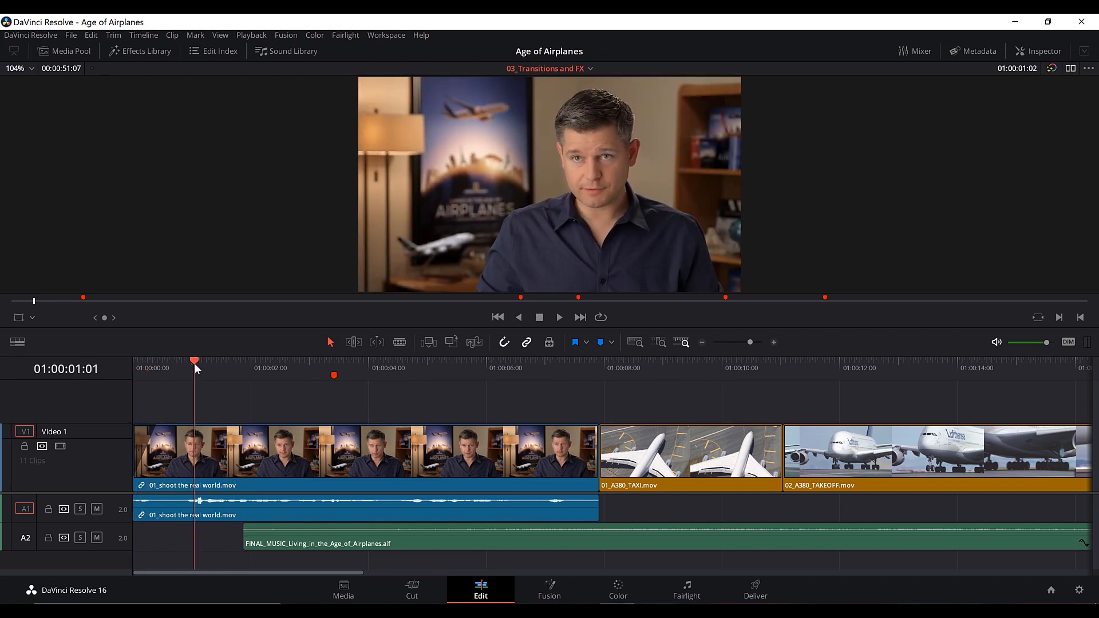
pyautogui.moveTo(196, 373)
pyautogui.mouseDown()
pyautogui.moveTo(156, 372)
pyautogui.moveTo(209, 369)
pyautogui.mouseUp()
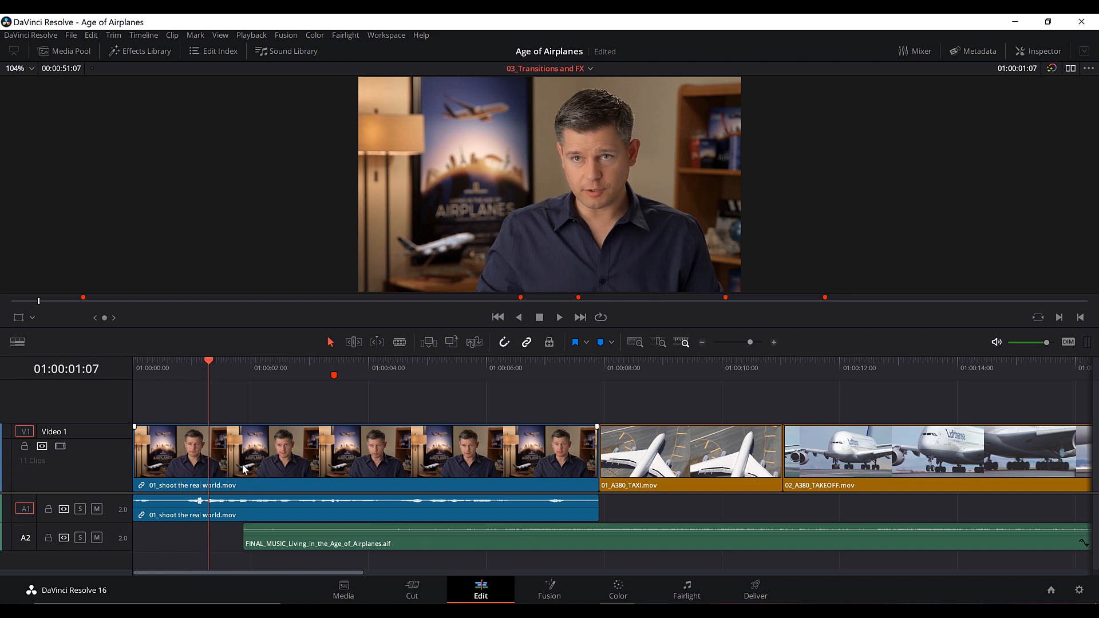
pyautogui.click(117, 36)
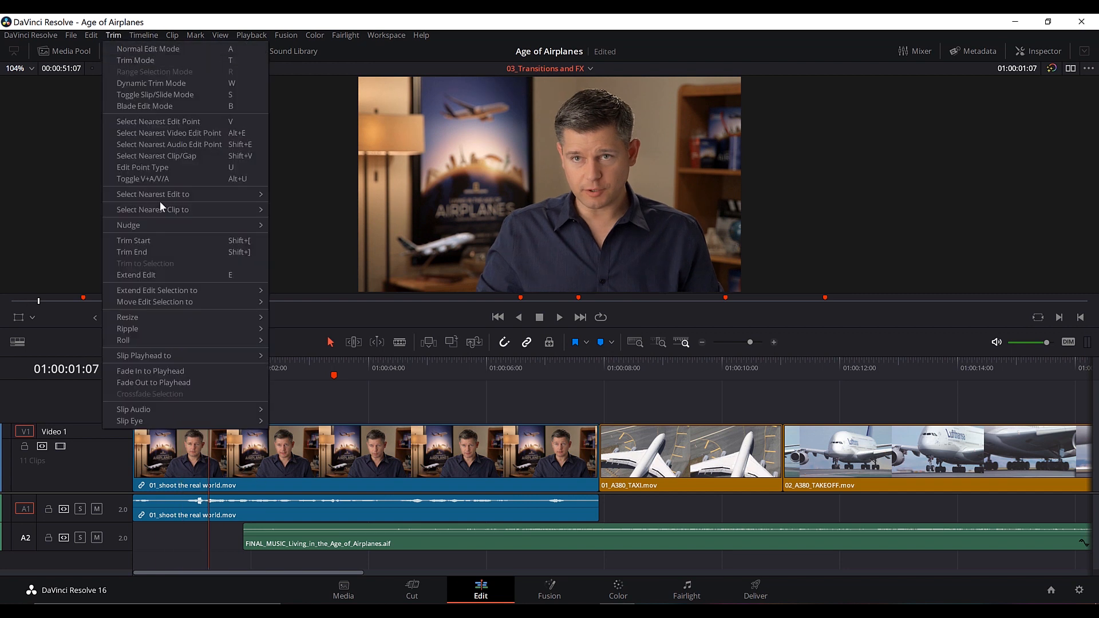
pyautogui.click(167, 371)
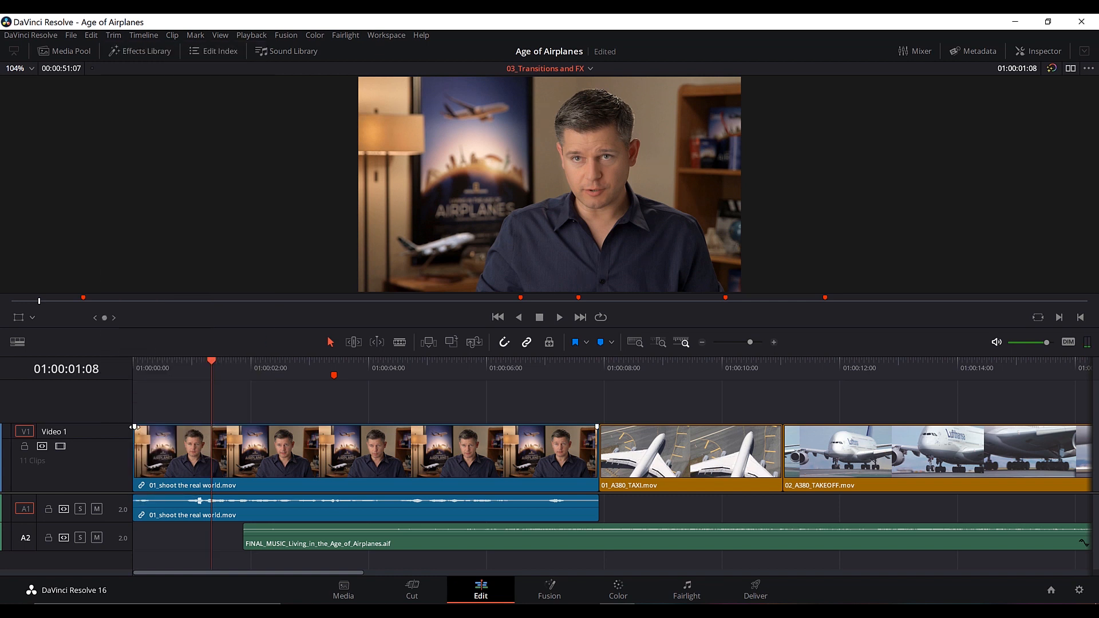
# Lengthen the opening clip's fade-in with its fade handle and play it back from the timeline's start.
pyautogui.moveTo(135, 427); pyautogui.dragTo(160, 427)
pyautogui.moveTo(211, 368); pyautogui.dragTo(115, 375)
pyautogui.press('space')
pyautogui.press('space')
# Add the default transition at the cut between 08_SOUTH_POLE_DC3_.mov and 07_KENYA.mov, and play across it.
pyautogui.click(744, 339)
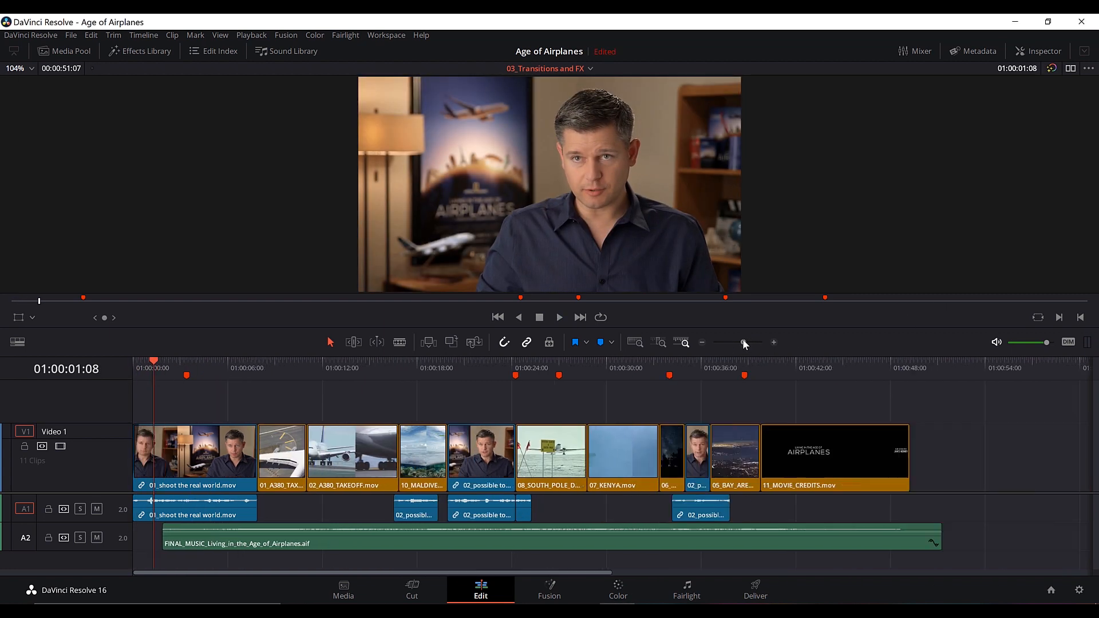
pyautogui.click(746, 342)
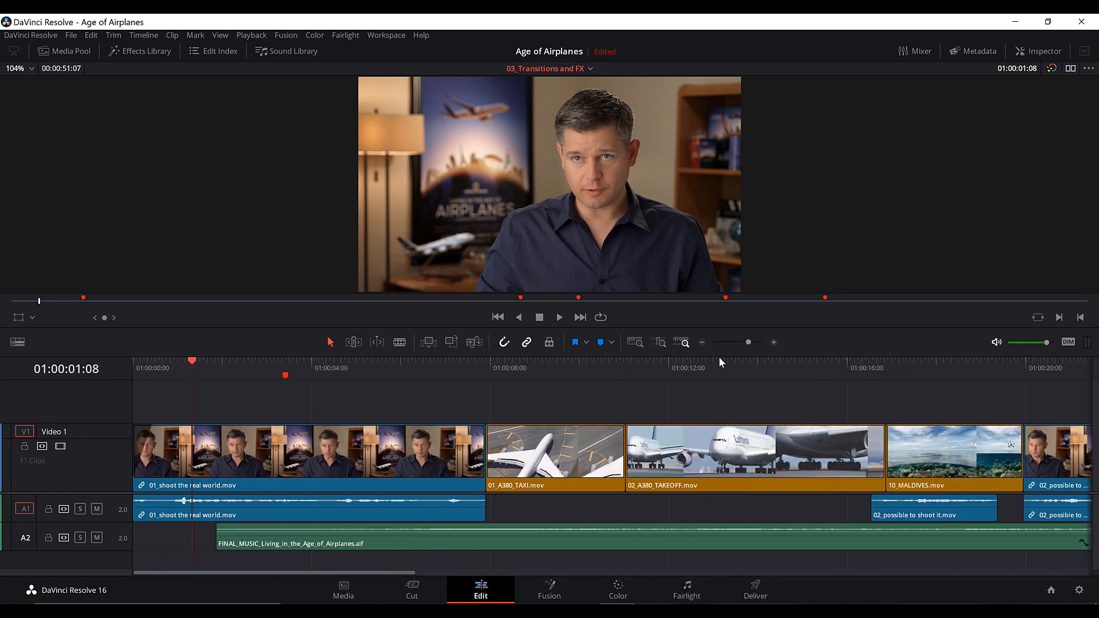
pyautogui.hscroll(3, 460, 432)
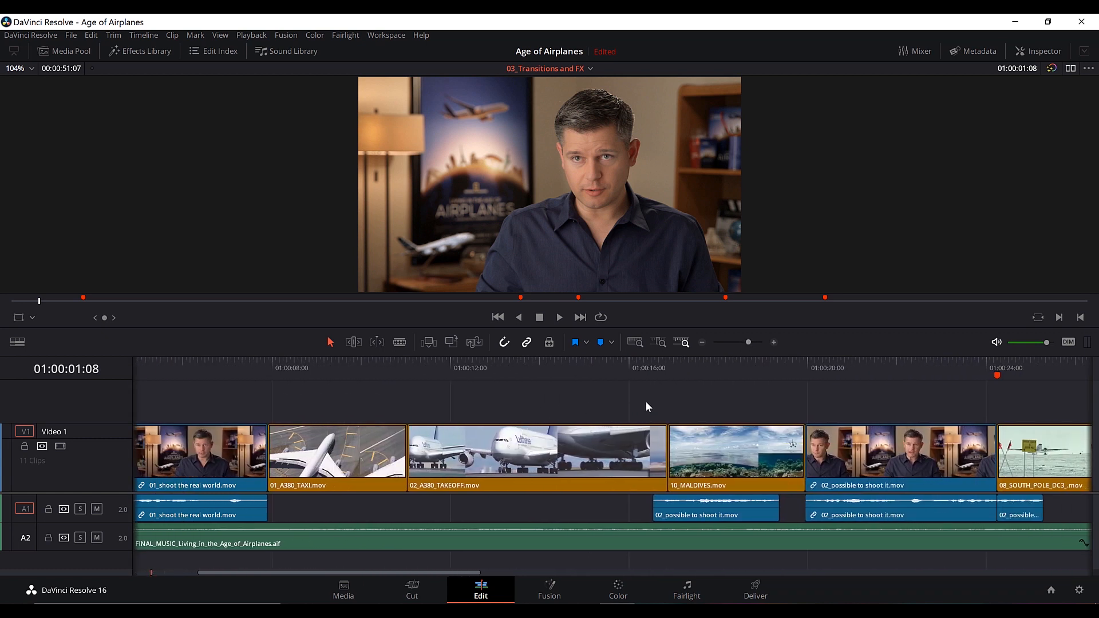
pyautogui.hscroll(6, 643, 400)
pyautogui.hscroll(5, 443, 428)
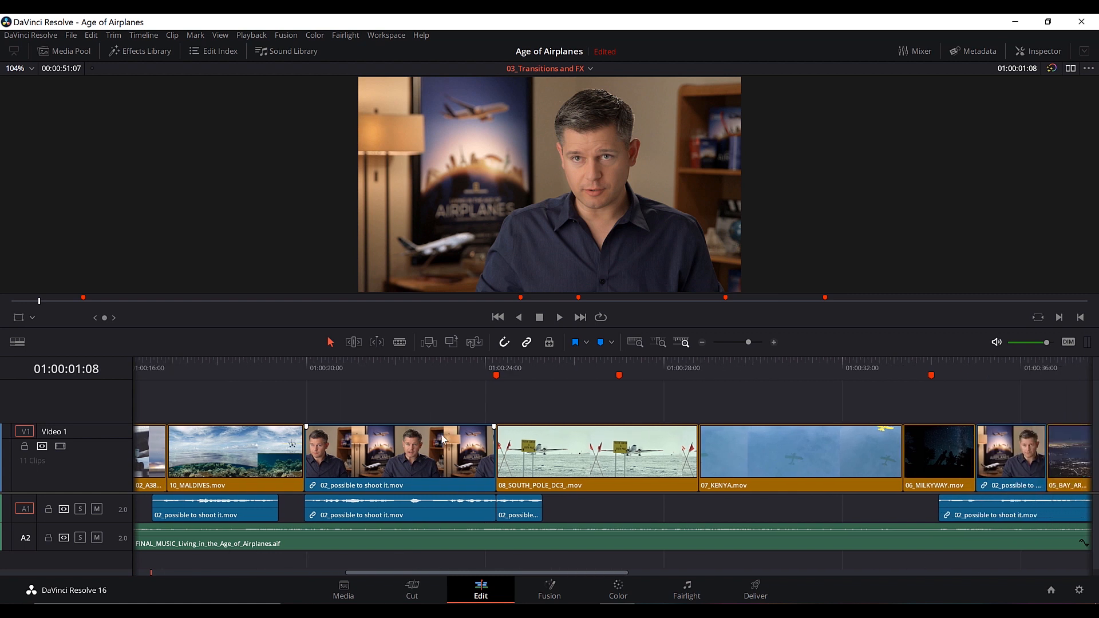
pyautogui.hscroll(1, 399, 441)
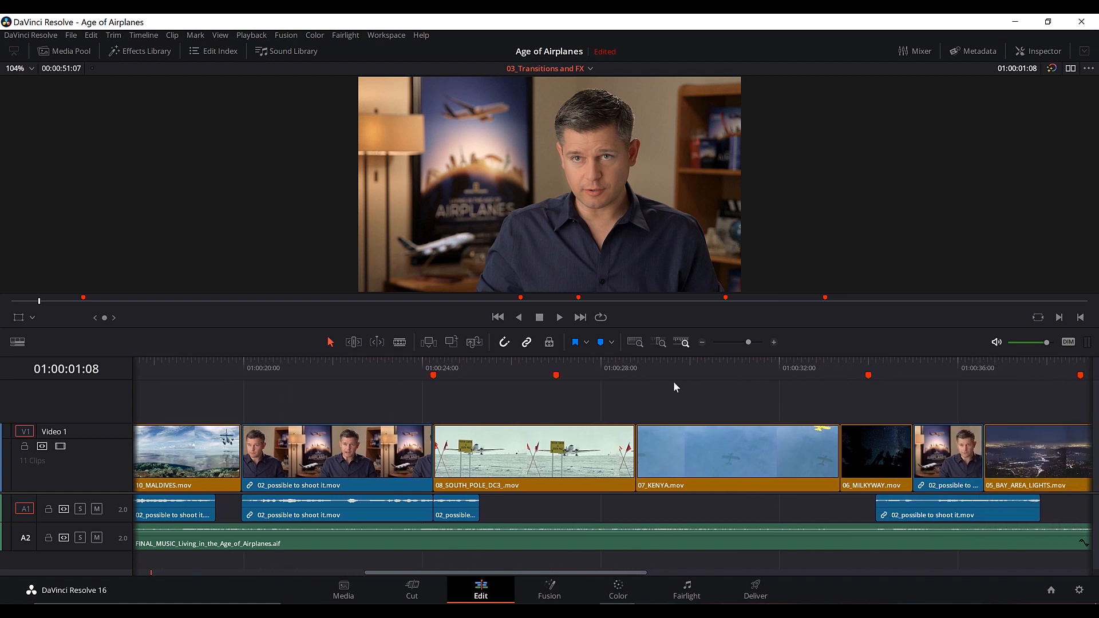
pyautogui.moveTo(603, 367); pyautogui.dragTo(636, 353)
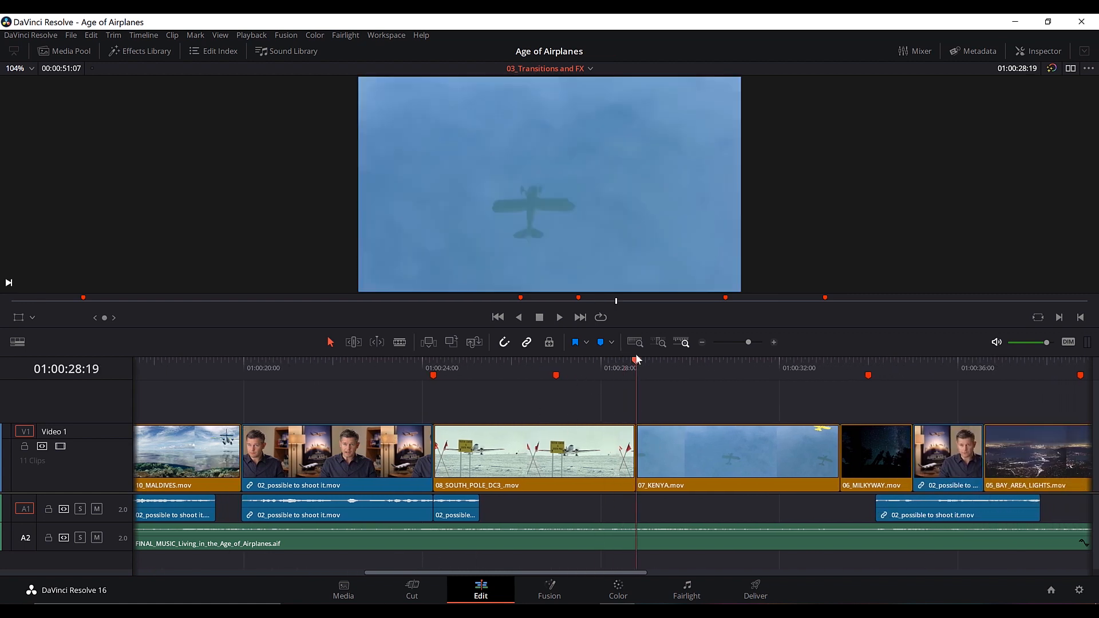
pyautogui.click(635, 448)
pyautogui.moveTo(634, 360); pyautogui.dragTo(593, 364)
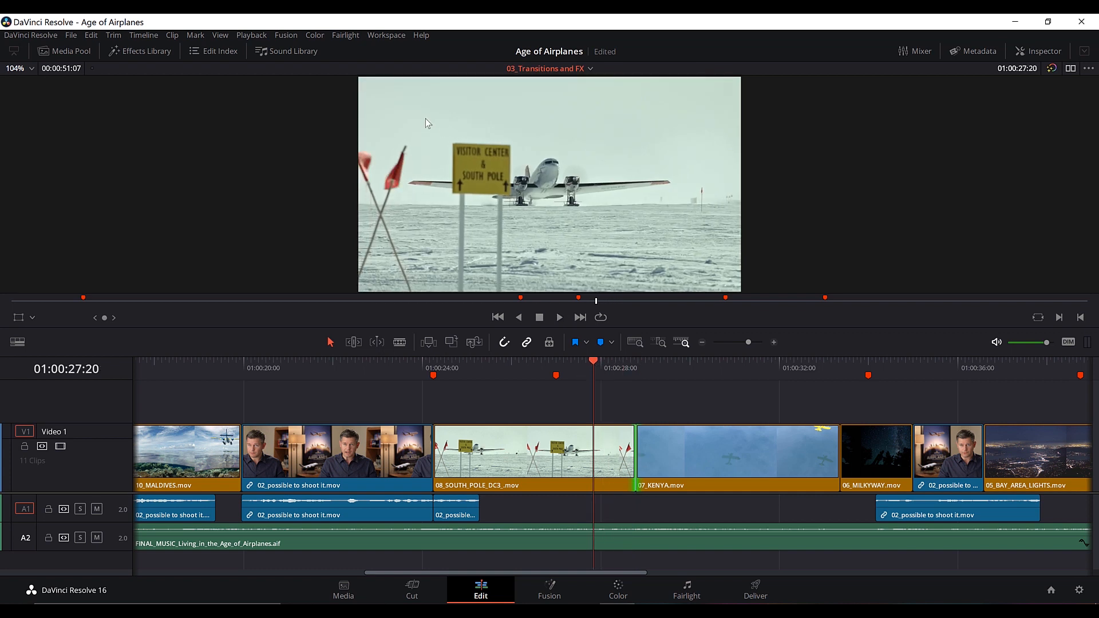
pyautogui.click(143, 35)
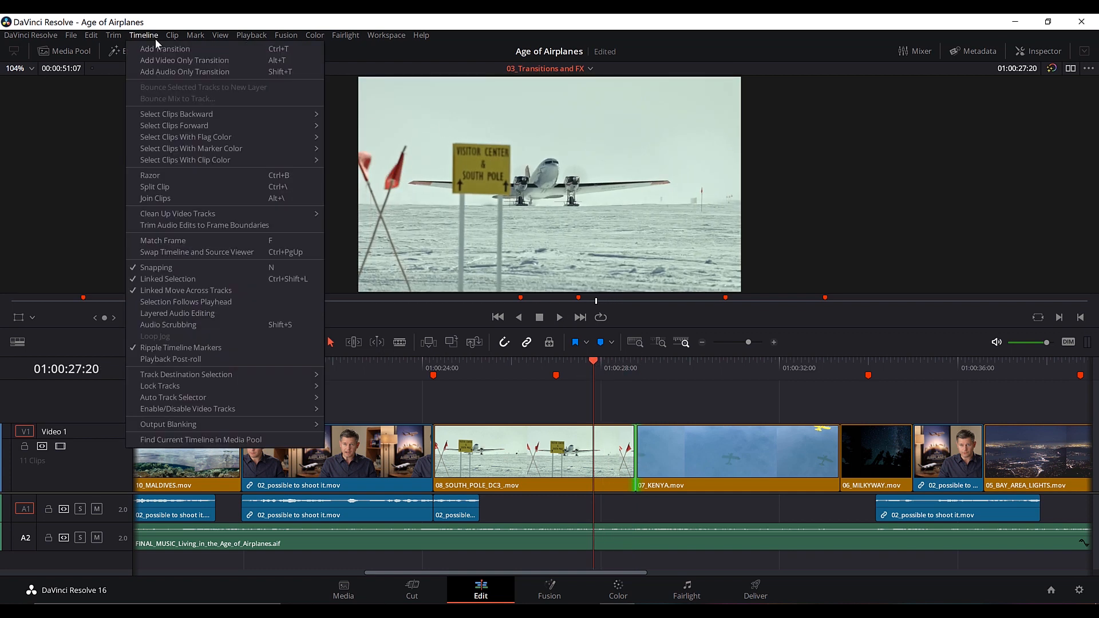
pyautogui.click(158, 48)
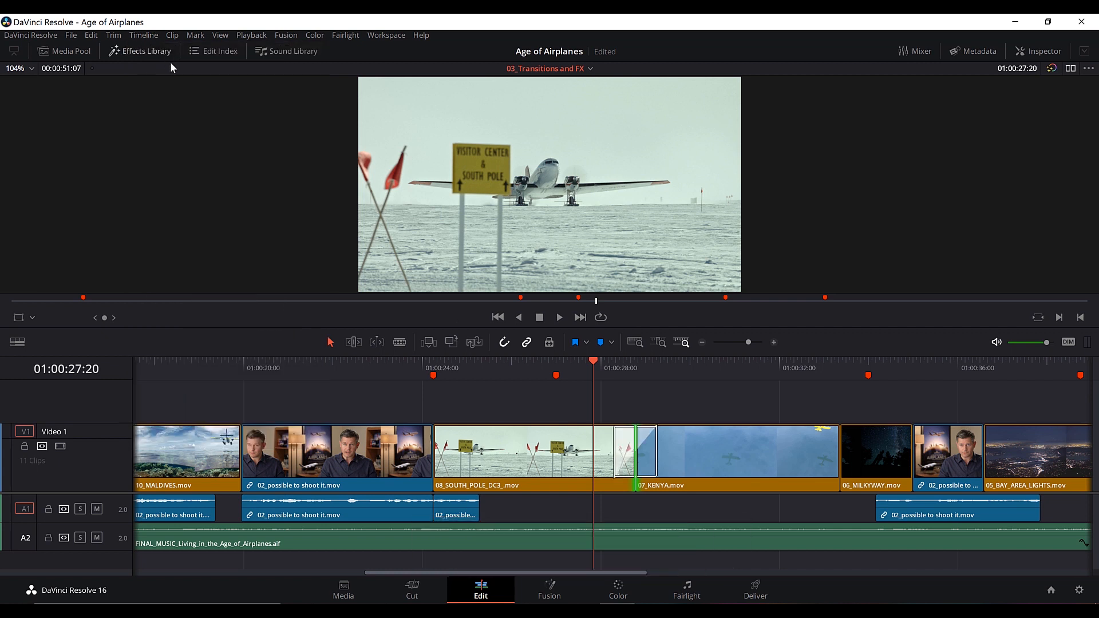
pyautogui.moveTo(599, 362)
pyautogui.mouseDown()
pyautogui.moveTo(634, 362)
pyautogui.moveTo(593, 367)
pyautogui.mouseUp()
pyautogui.press('space')
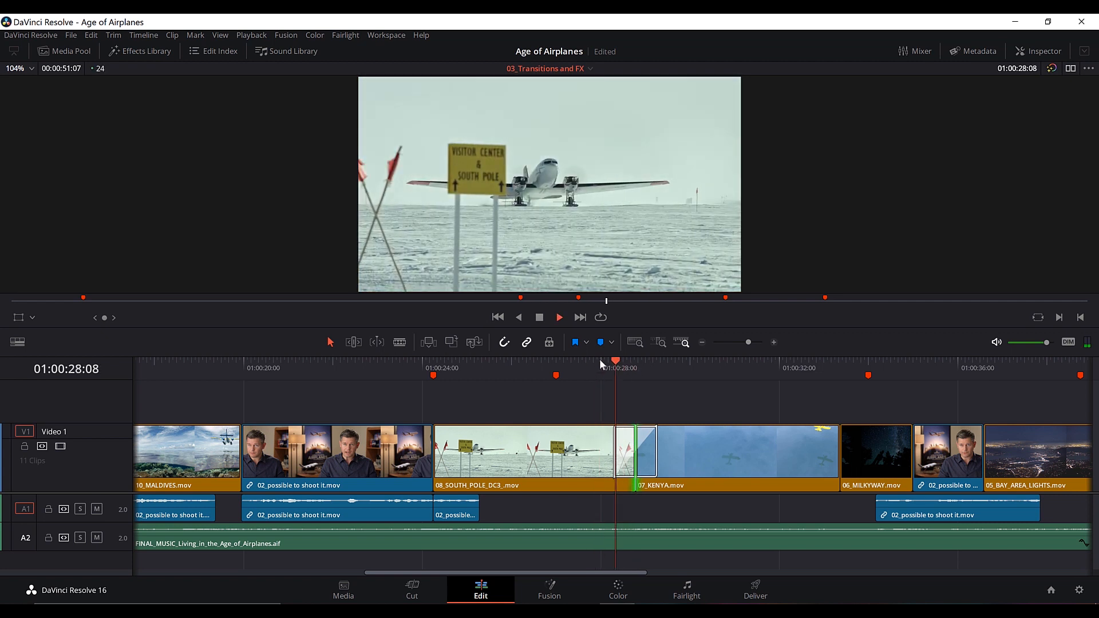
# Add a preset-length Cross Dissolve directly on the cut between the South Pole and Kenya clips.
pyautogui.moveTo(748, 342); pyautogui.dragTo(752, 343)
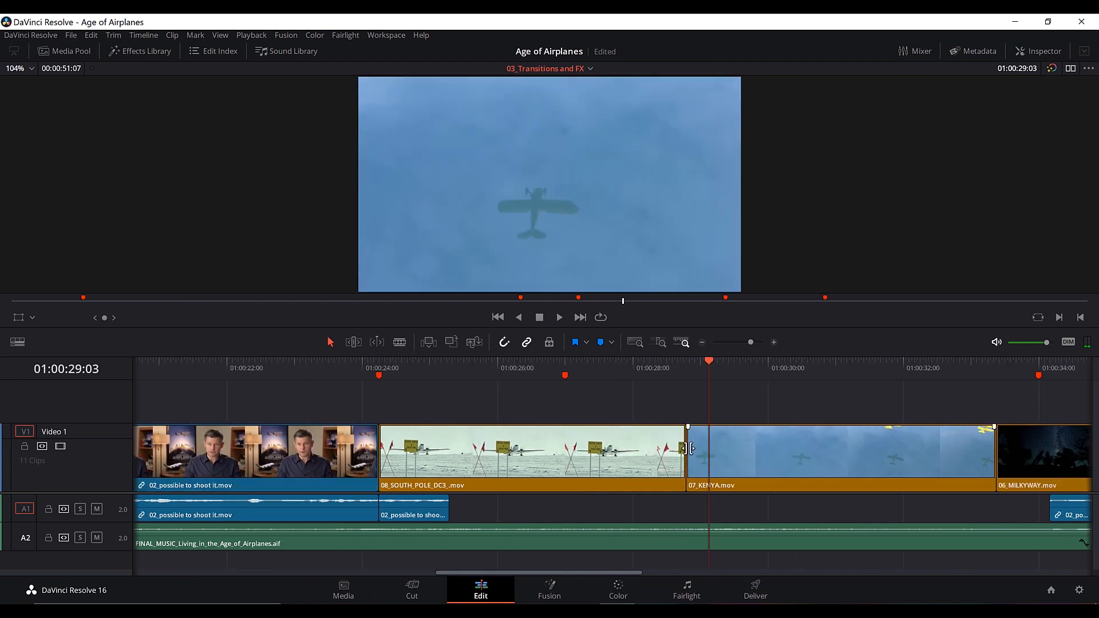
pyautogui.rightClick(689, 449)
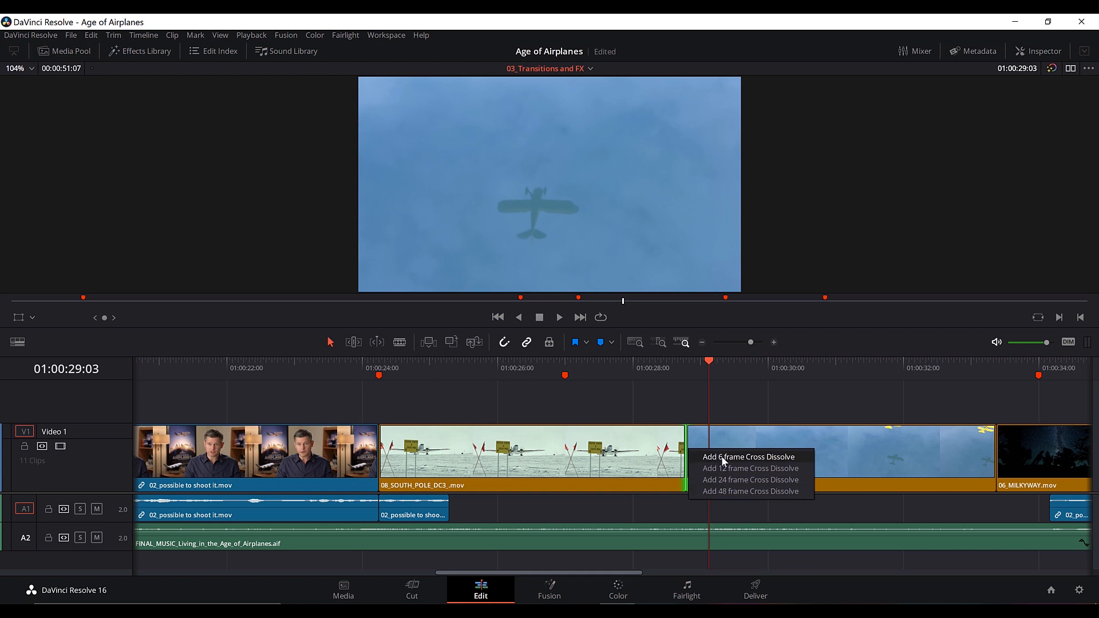
pyautogui.click(722, 458)
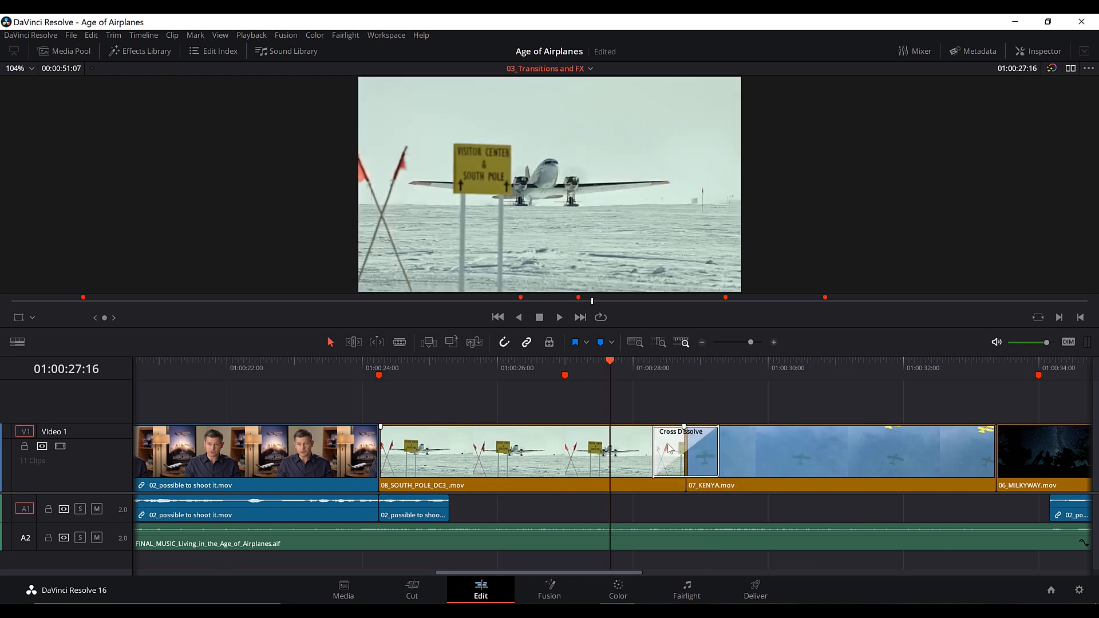
# Replace the Cross Dissolve between the South Pole and Kenya clips with a 12 frame Cross Dissolve.
pyautogui.press('Delete')
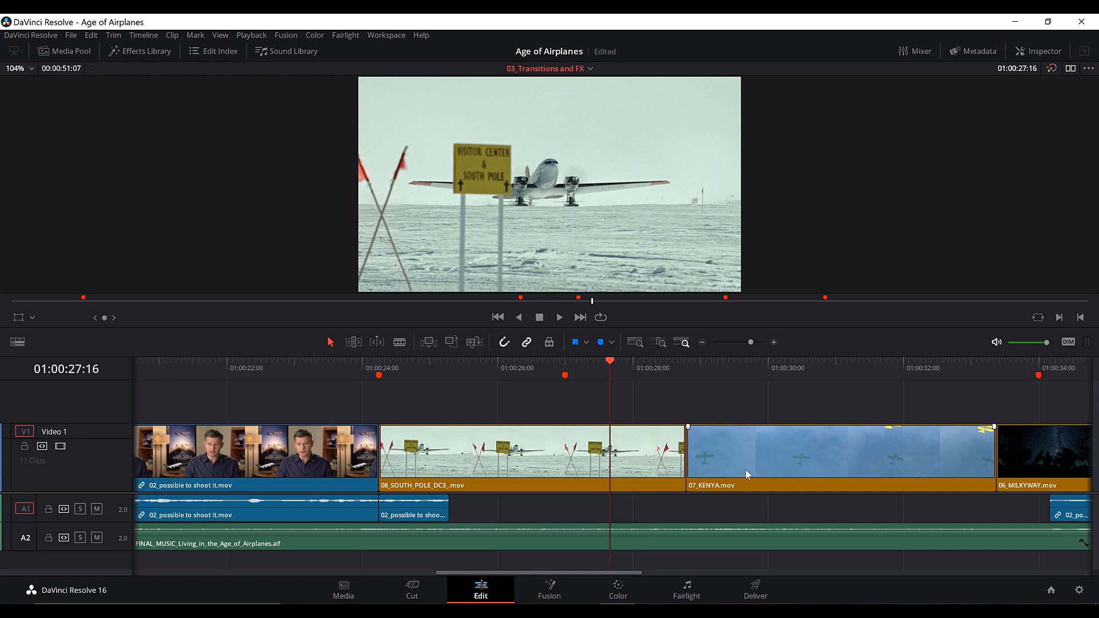
pyautogui.rightClick(687, 455)
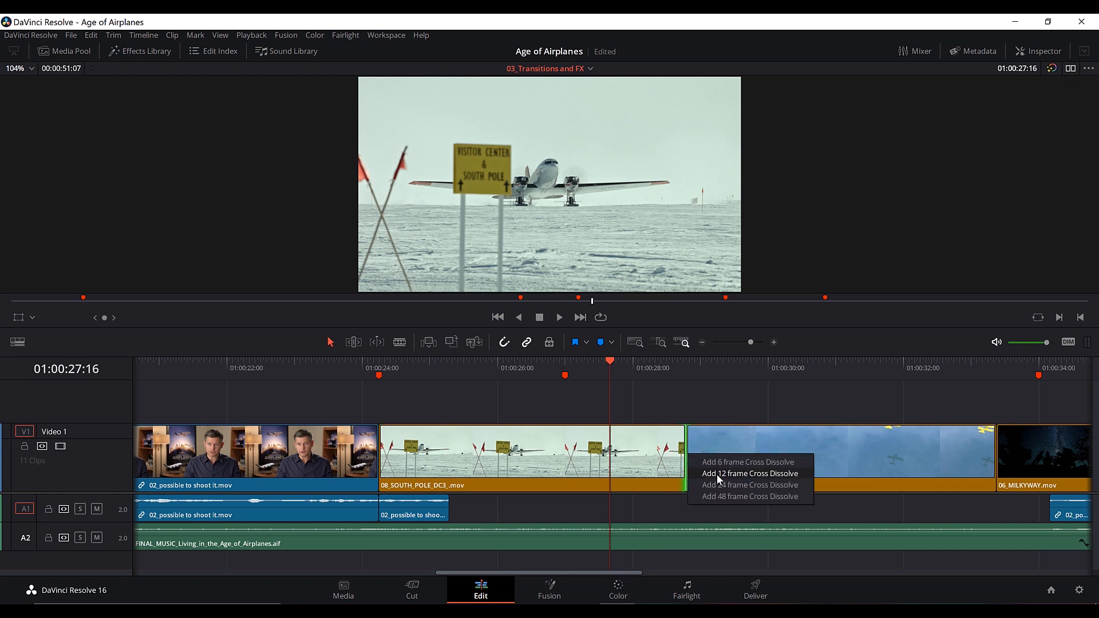
pyautogui.click(719, 474)
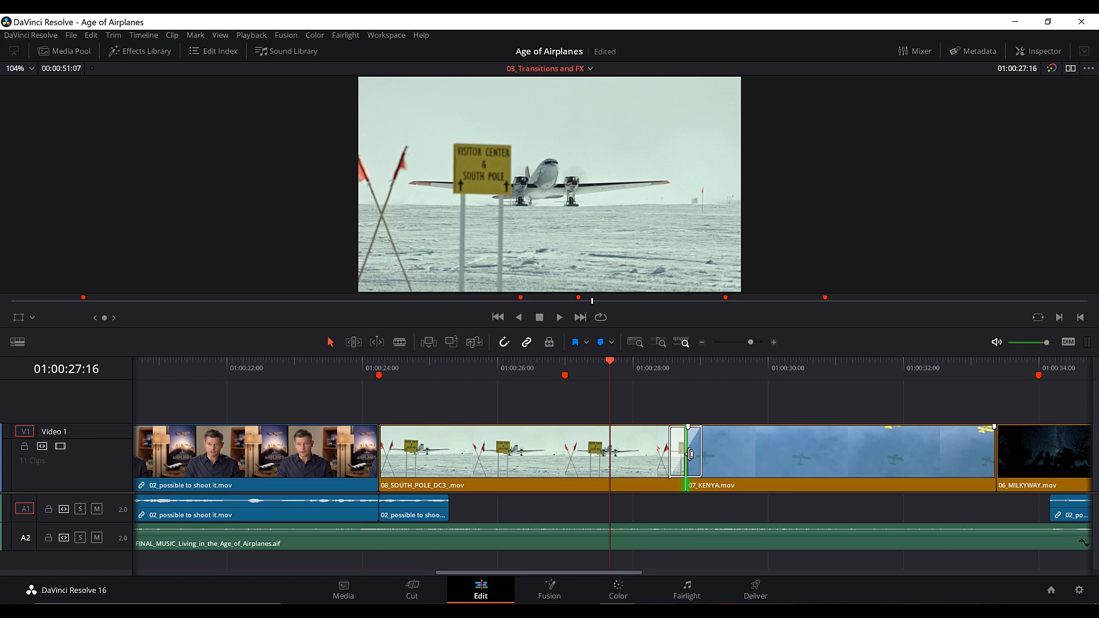
# Undo the 12 frame transition and add a 24 frame Cross Dissolve between the South Pole and Kenya clips.
pyautogui.hotkey('ctrl', 'z')
pyautogui.rightClick(684, 448)
pyautogui.click(711, 480)
pyautogui.press('j')
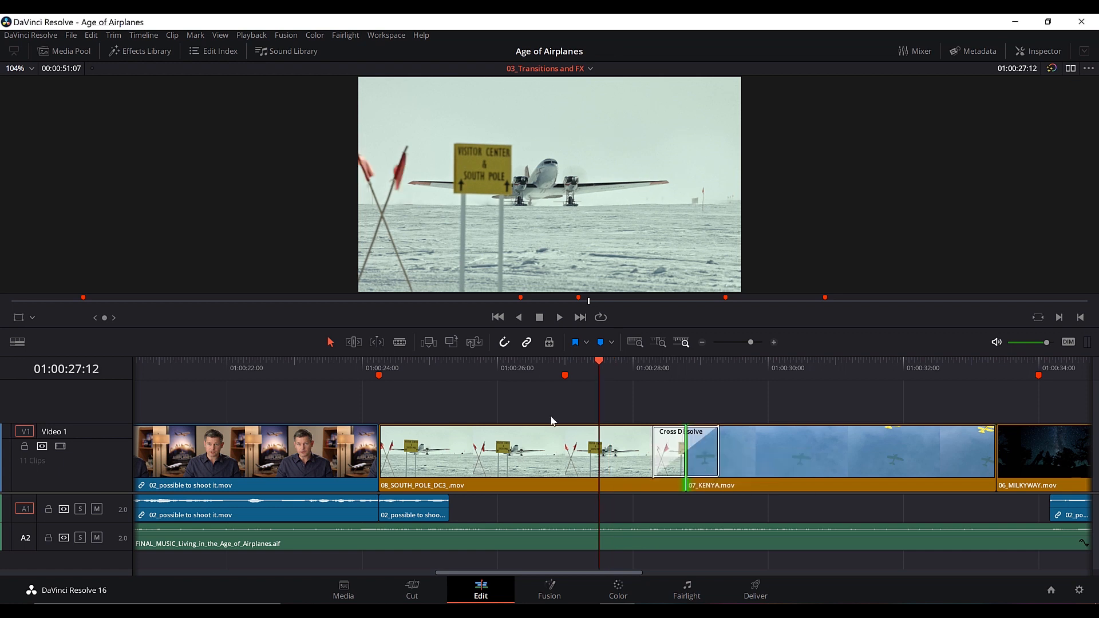
pyautogui.hotkey('alt', 'Tab')
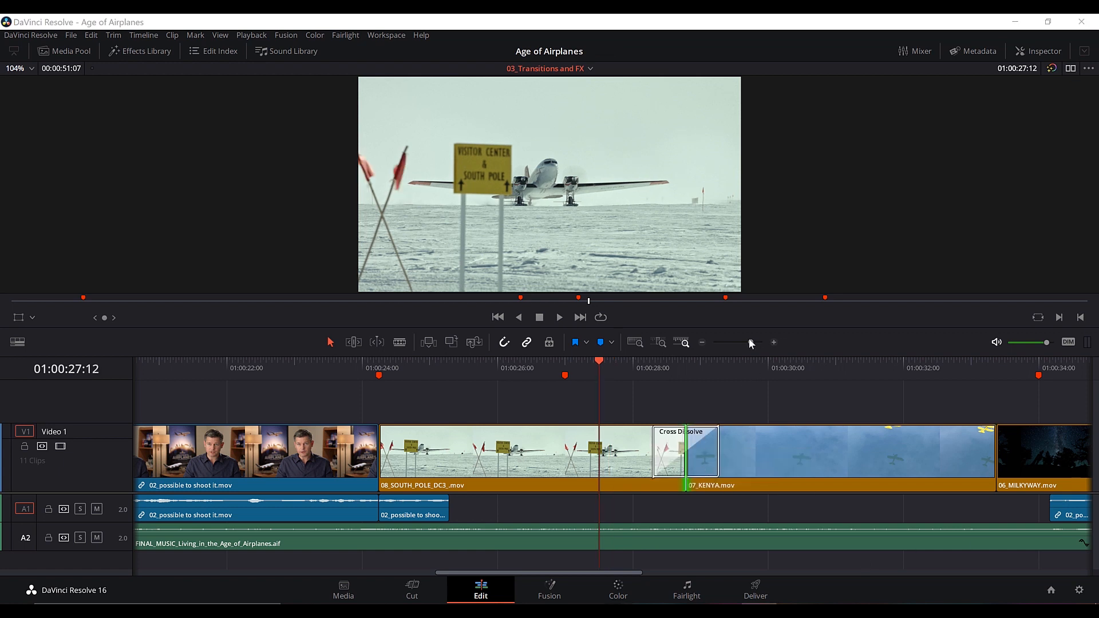
# Shorten the Cross Dissolve on the timeline to 12 frames by trimming its outgoing edge.
pyautogui.moveTo(751, 341); pyautogui.dragTo(756, 346)
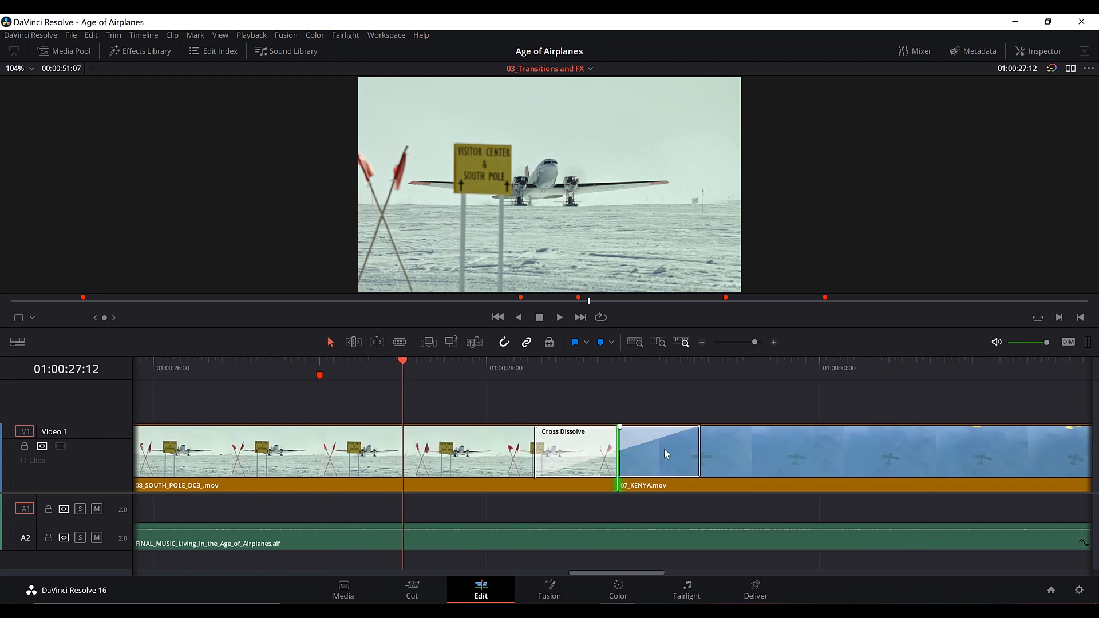
pyautogui.moveTo(698, 448); pyautogui.dragTo(665, 455)
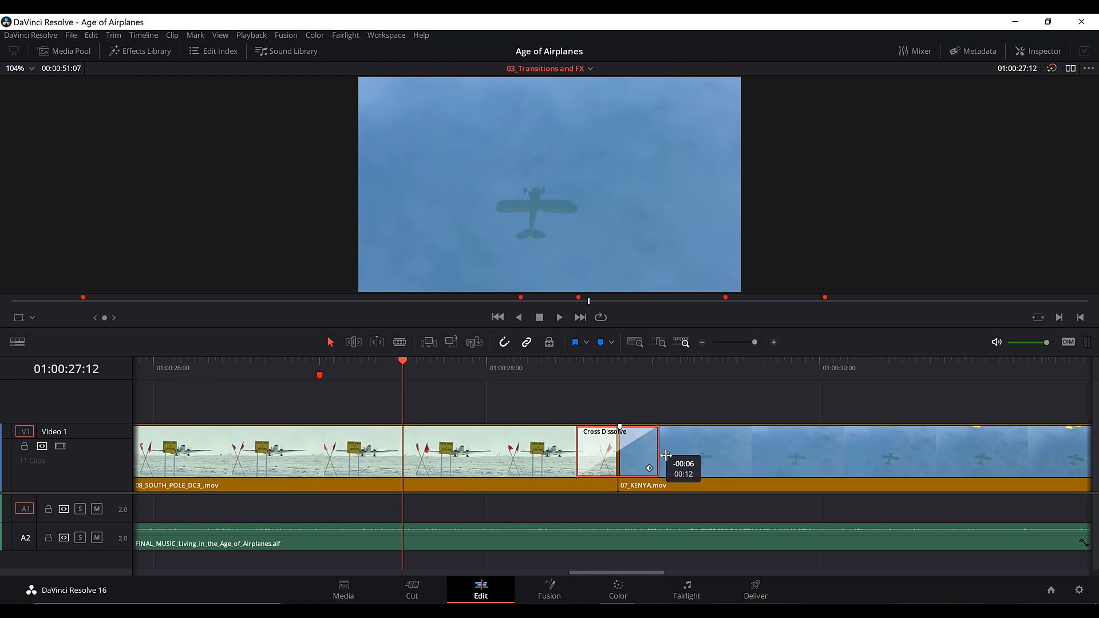
pyautogui.moveTo(665, 455); pyautogui.dragTo(666, 455)
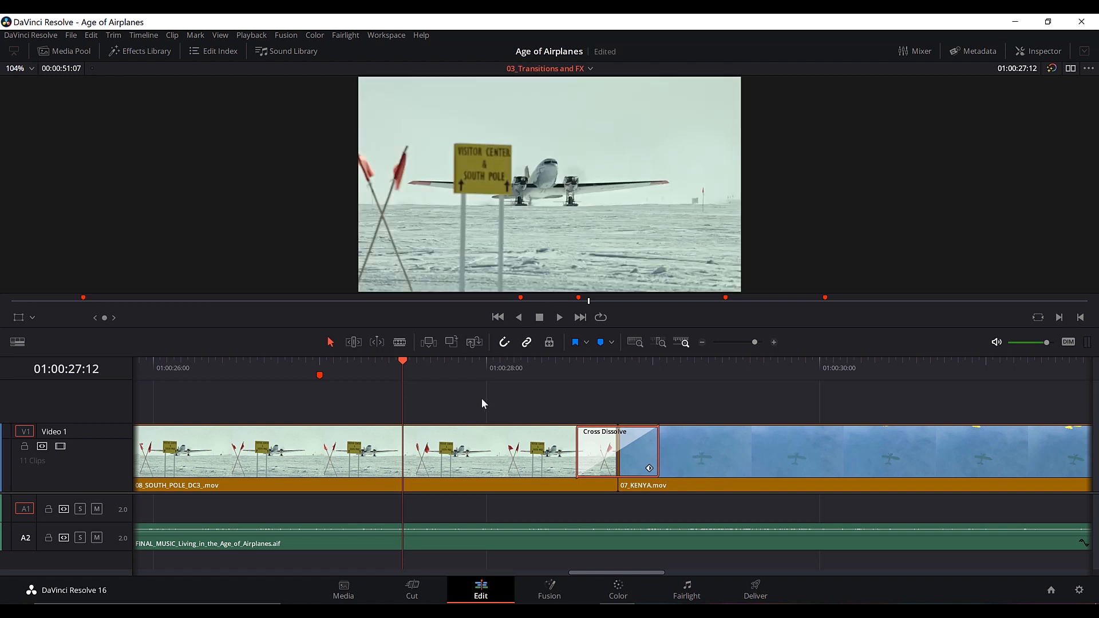
# Lengthen the Cross Dissolve on the timeline as far as the clip handles allow, to 1 second 2 frames.
pyautogui.moveTo(658, 444); pyautogui.dragTo(761, 444)
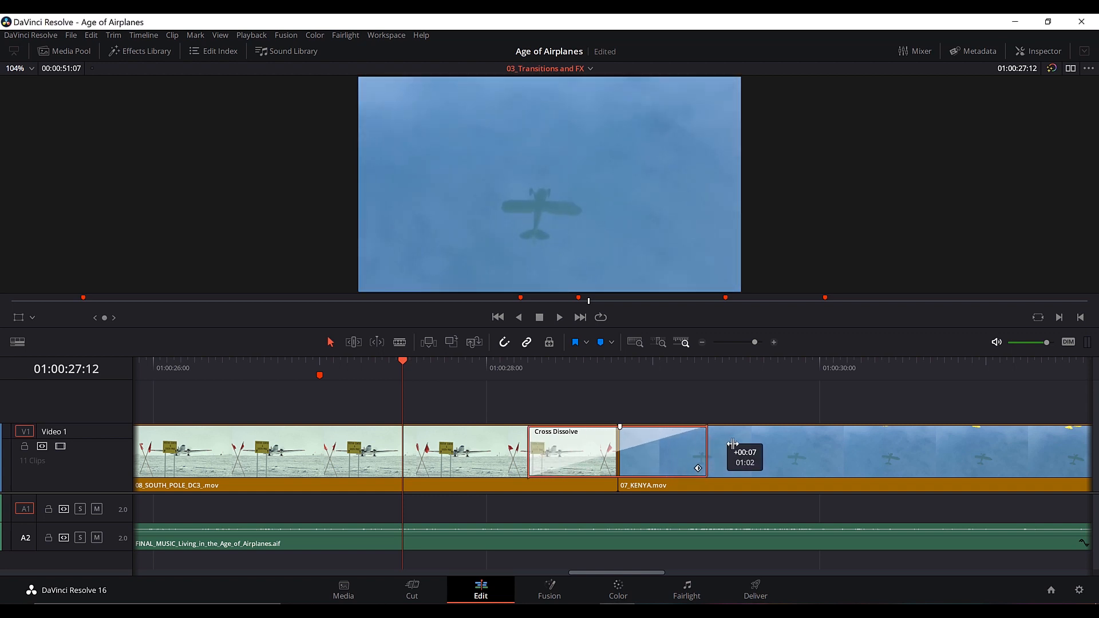
pyautogui.moveTo(805, 449)
pyautogui.mouseDown()
pyautogui.moveTo(664, 453)
pyautogui.moveTo(800, 454)
pyautogui.mouseUp()
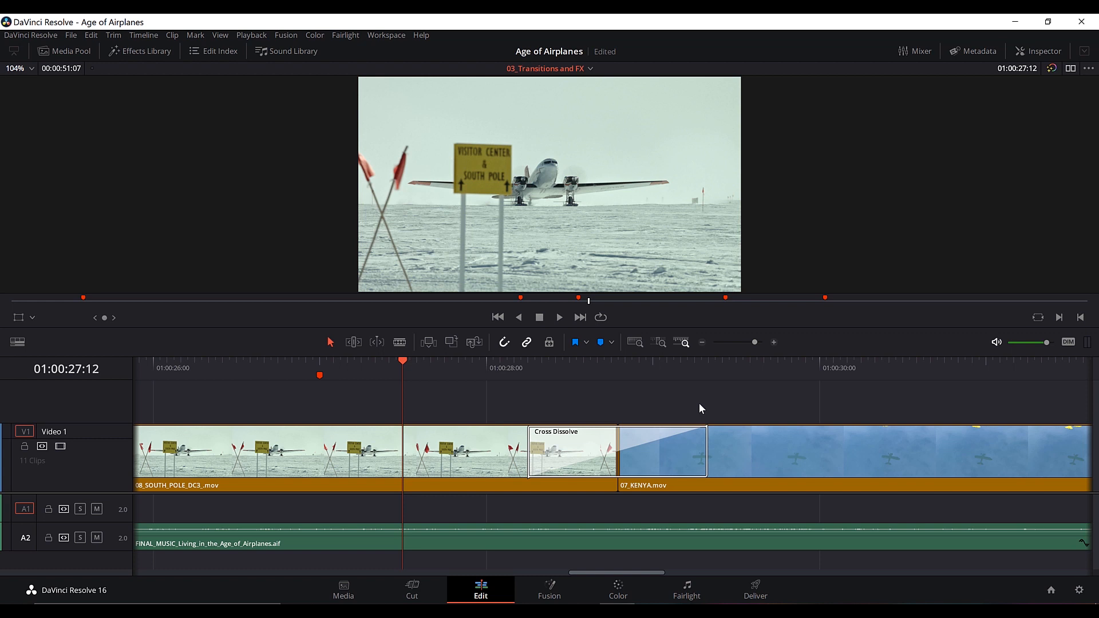
pyautogui.click(593, 446)
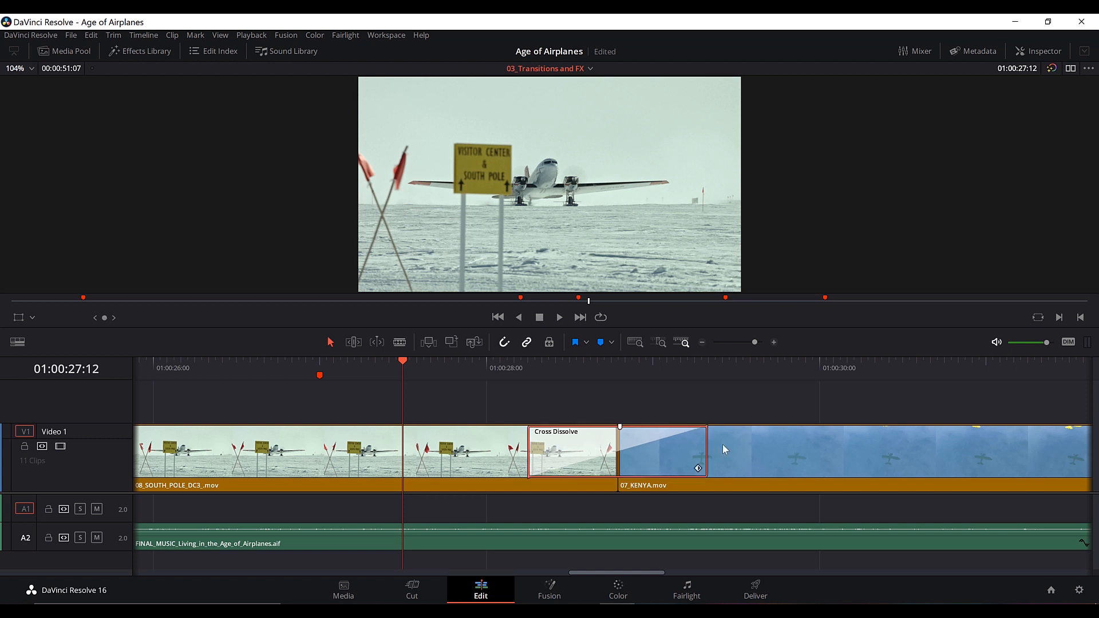
pyautogui.moveTo(708, 446); pyautogui.dragTo(718, 446)
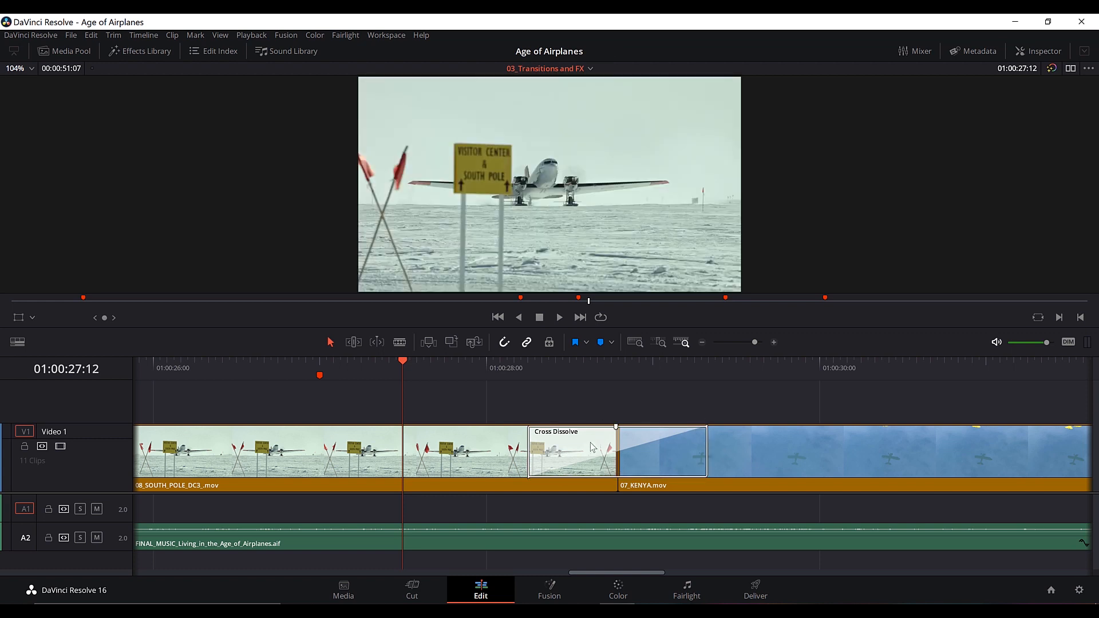
# Open the Cross Dissolve's settings and set its duration to 24 frames.
pyautogui.click(582, 444)
pyautogui.doubleClick(584, 448)
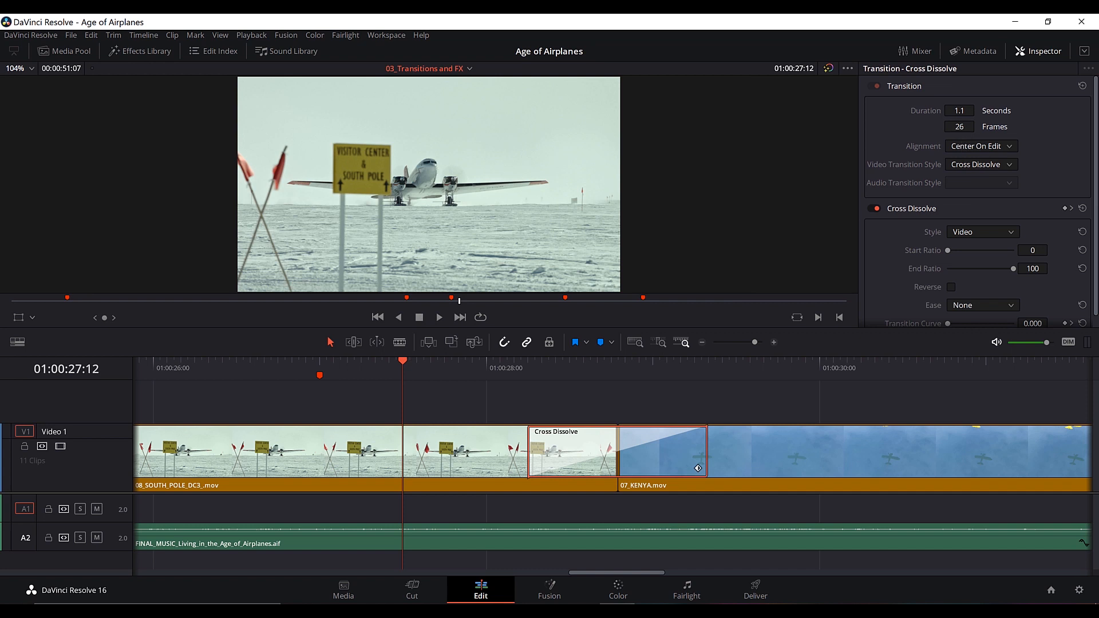
pyautogui.moveTo(959, 127)
pyautogui.mouseDown()
pyautogui.moveTo(946, 127)
pyautogui.moveTo(958, 127)
pyautogui.mouseUp()
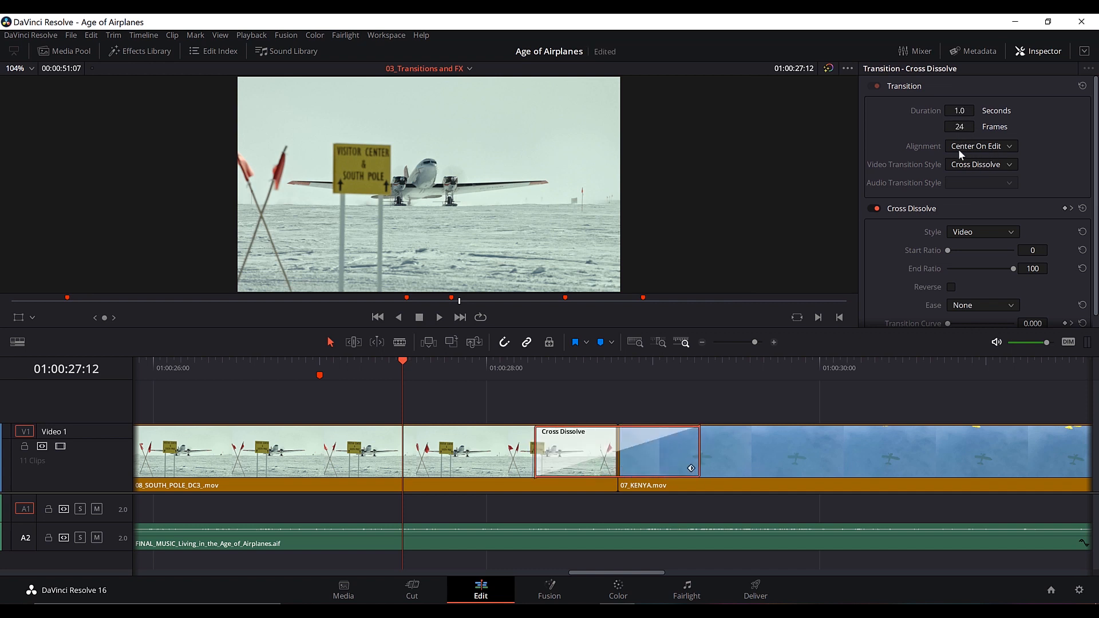
# Set the Cross Dissolve's alignment to Start On Edit and preview the transition across the cut.
pyautogui.click(973, 147)
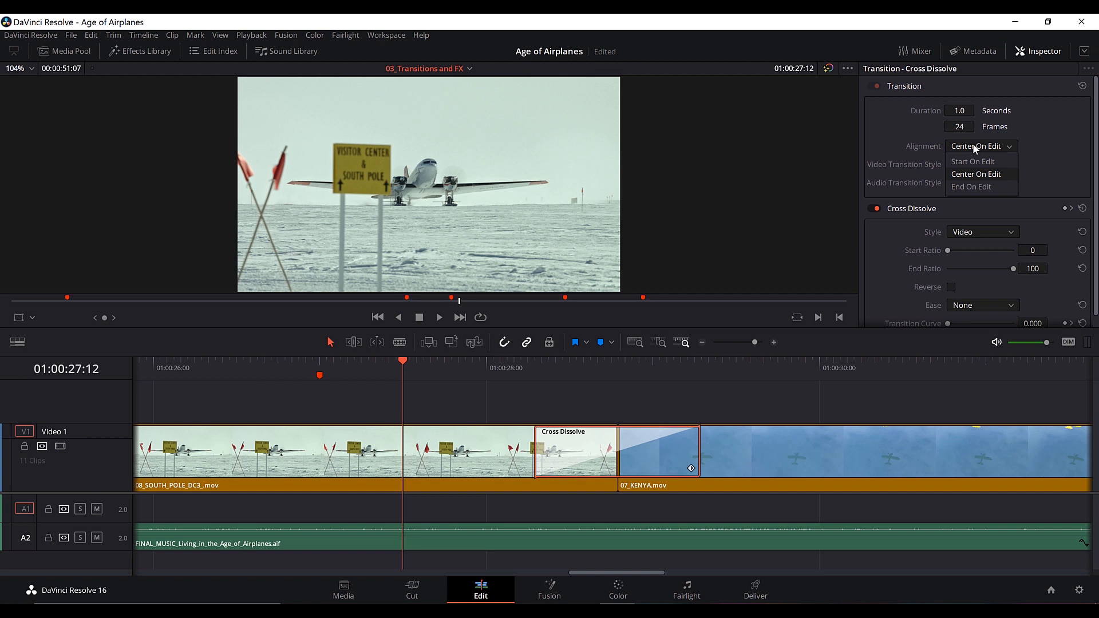
pyautogui.click(965, 144)
pyautogui.click(967, 165)
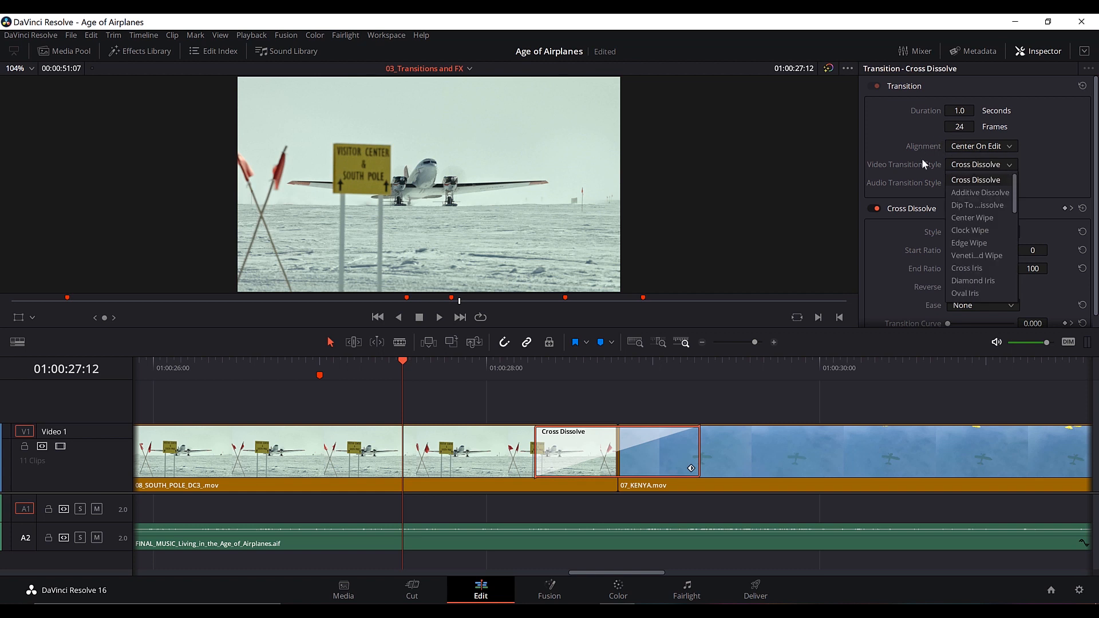
pyautogui.click(923, 159)
pyautogui.click(975, 144)
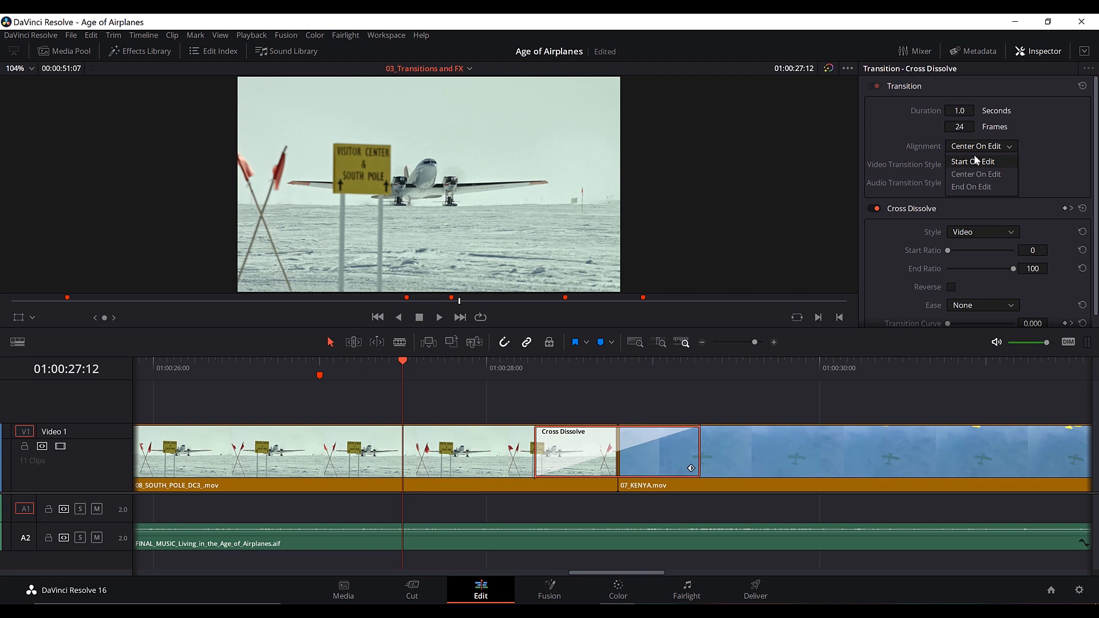
pyautogui.click(973, 162)
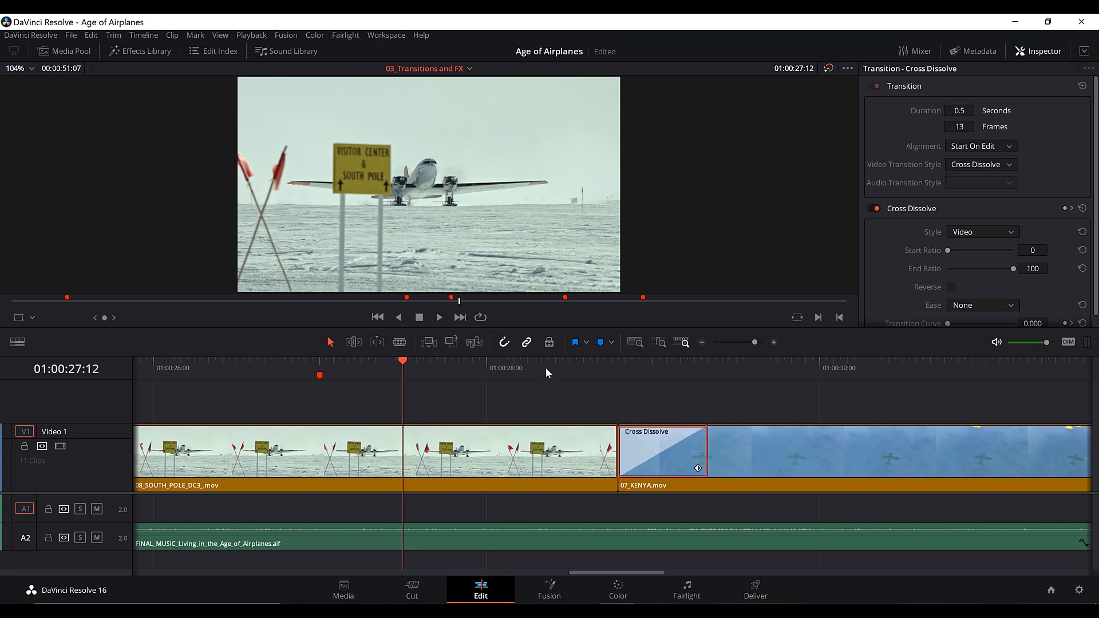
pyautogui.click(545, 366)
pyautogui.press('space')
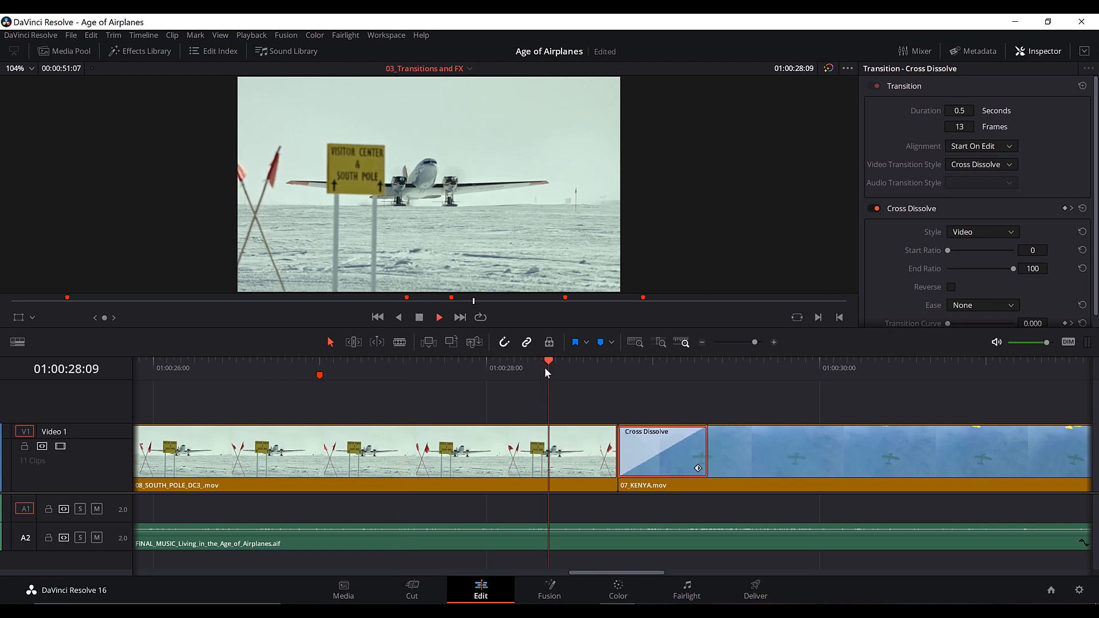
pyautogui.click(574, 367)
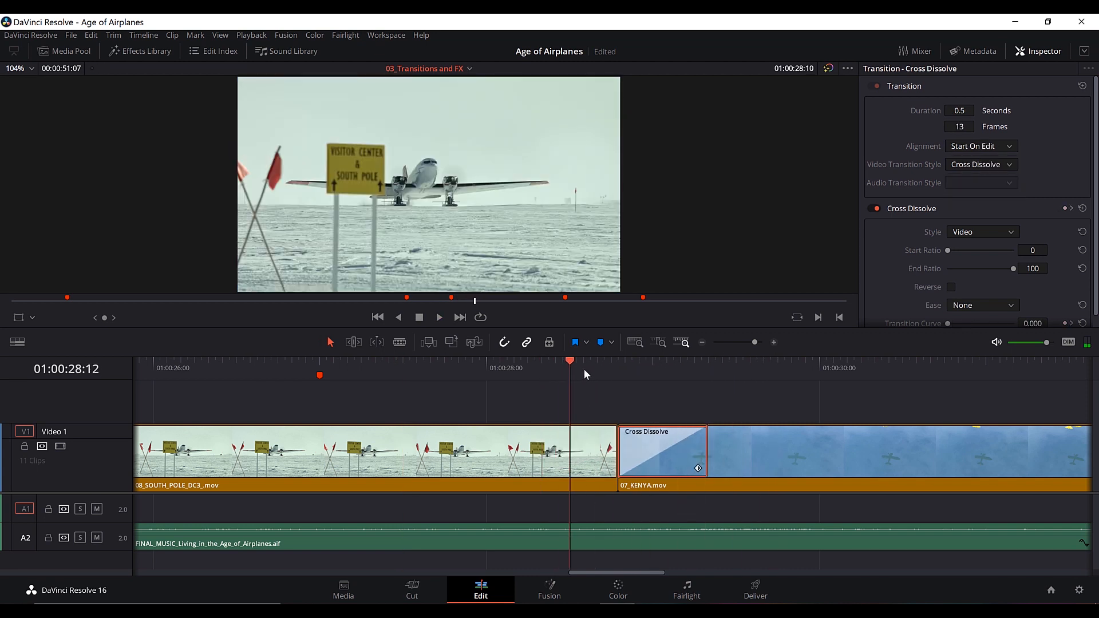
pyautogui.moveTo(620, 369); pyautogui.dragTo(704, 365)
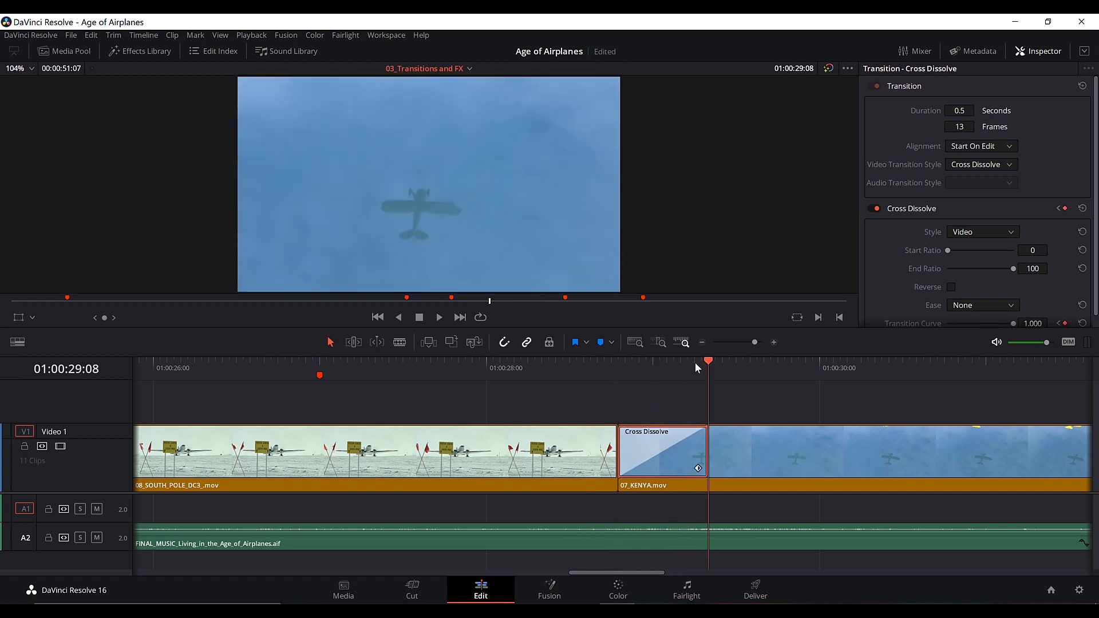
pyautogui.click(680, 363)
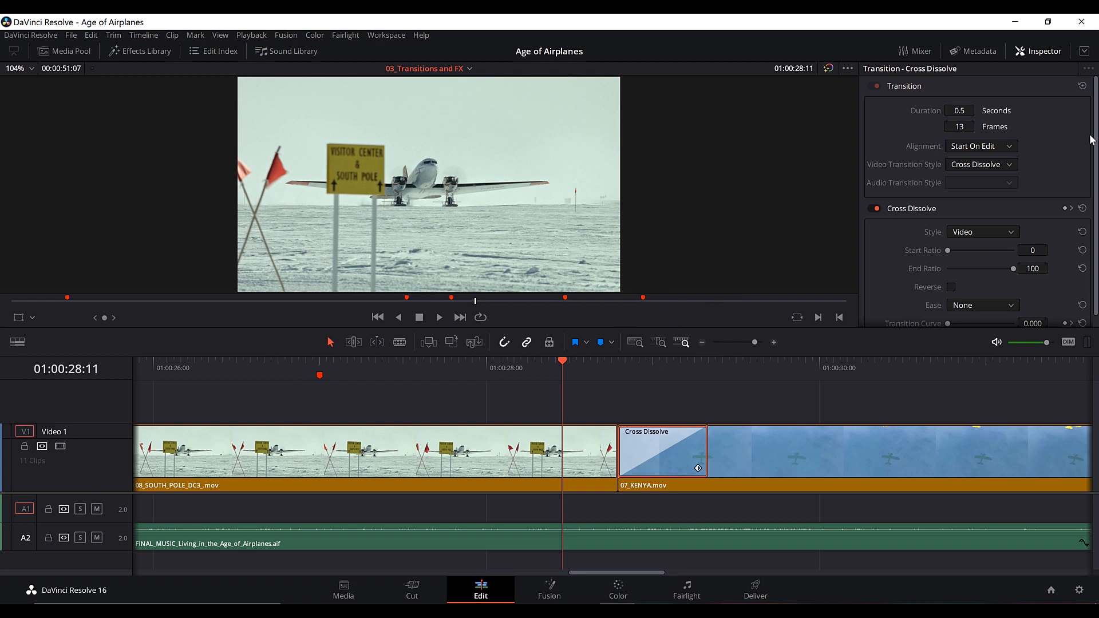
# Try the Film style on the Cross Dissolve and preview it across the cut.
pyautogui.scroll(-1, 1076, 145)
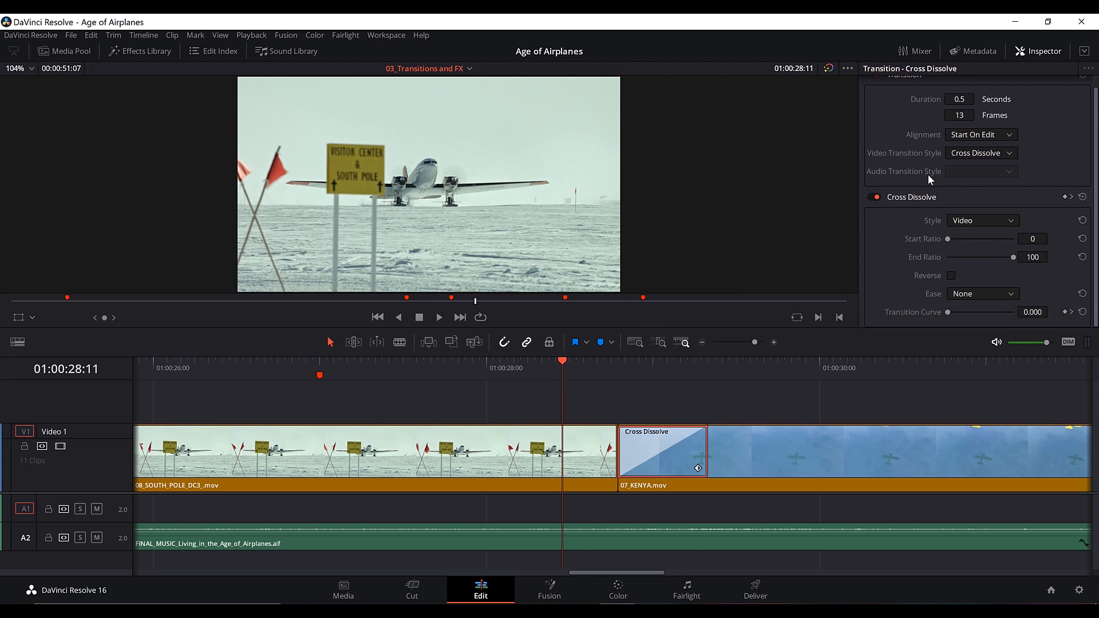
pyautogui.click(970, 222)
pyautogui.click(966, 249)
pyautogui.press('space')
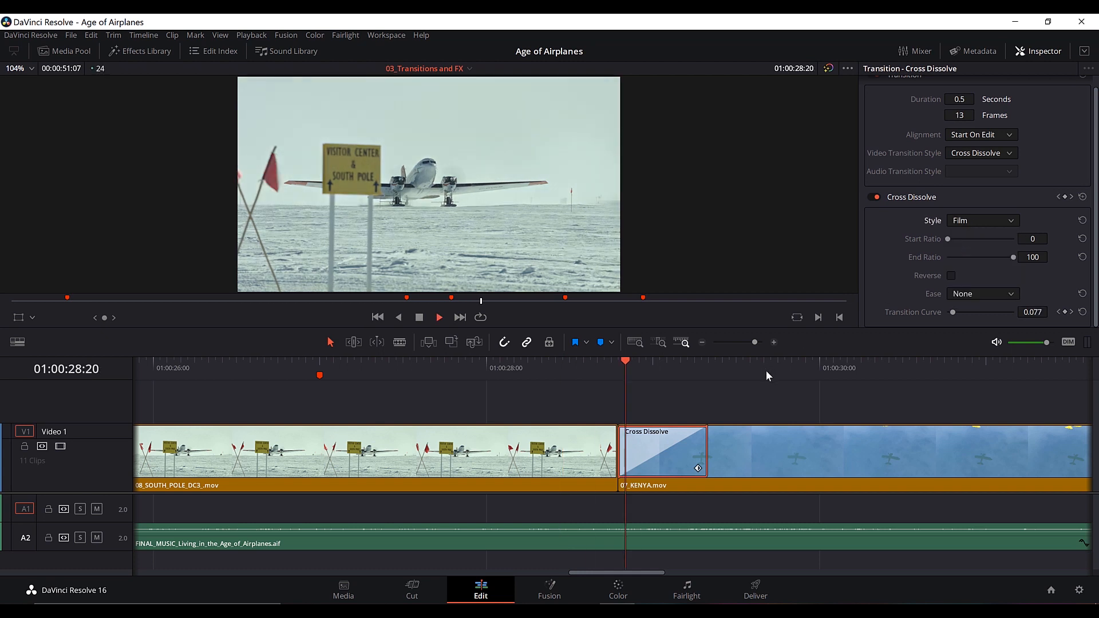
pyautogui.press('space')
pyautogui.moveTo(742, 360); pyautogui.dragTo(661, 383)
# Try the Additive style on the Cross Dissolve and play and scrub through the transition.
pyautogui.click(962, 220)
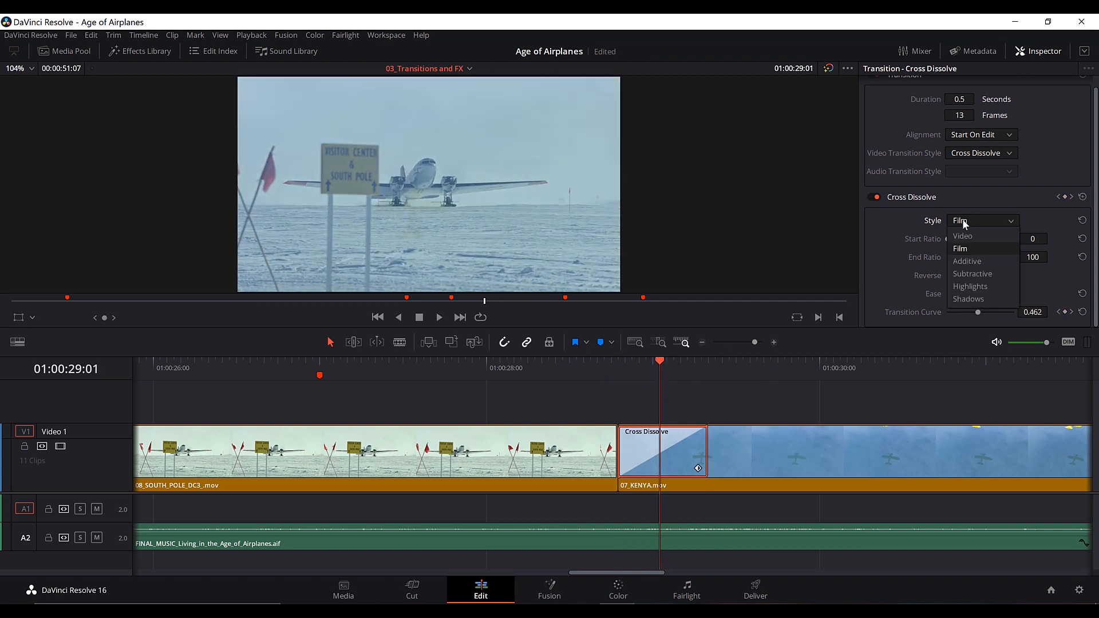
pyautogui.click(967, 241)
pyautogui.click(966, 220)
pyautogui.click(966, 246)
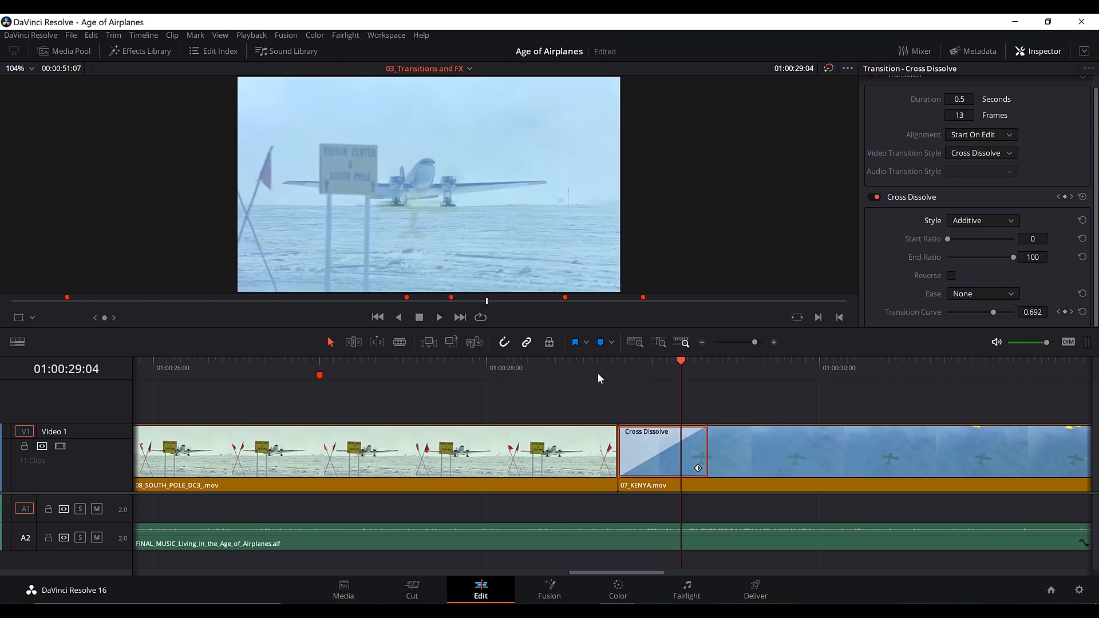
pyautogui.click(593, 373)
pyautogui.press('space')
pyautogui.click(569, 383)
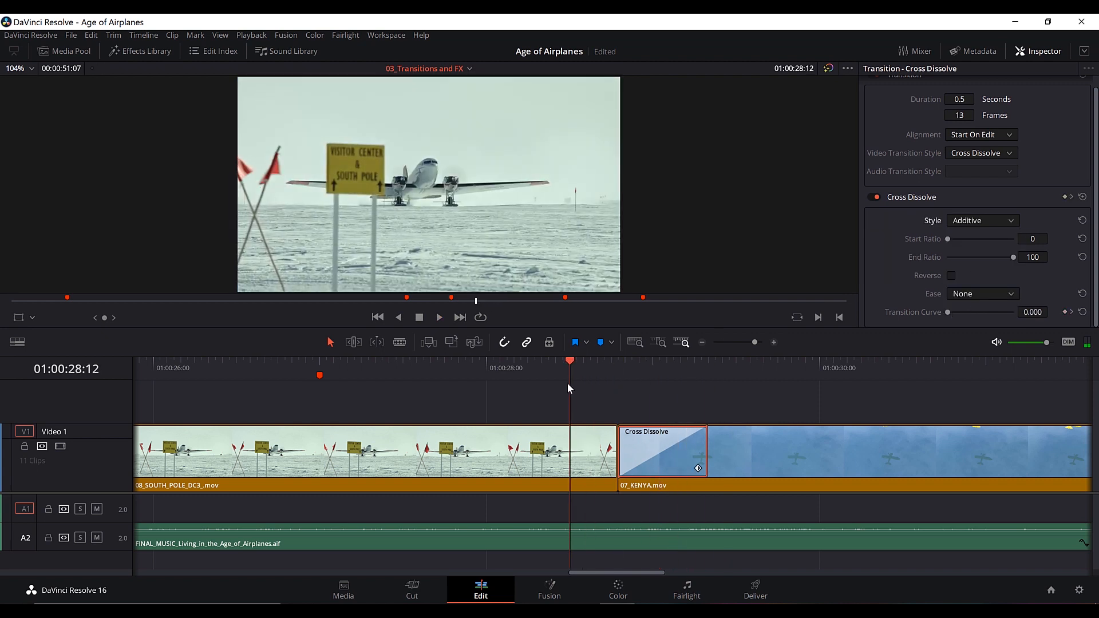
pyautogui.press('space')
pyautogui.moveTo(577, 369); pyautogui.dragTo(616, 364)
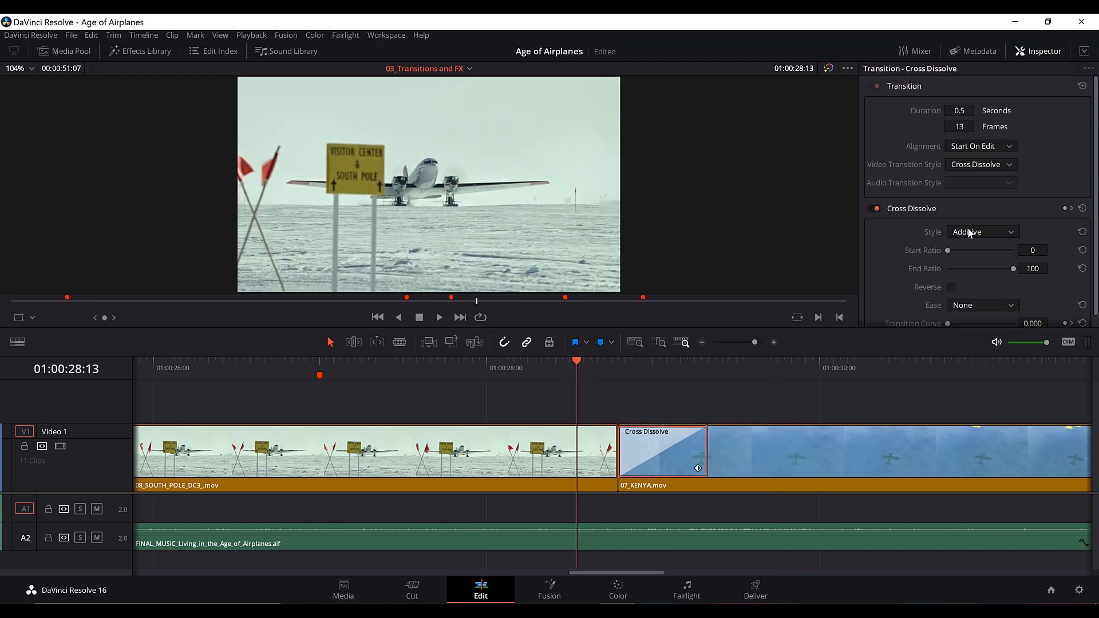
# Try the Subtractive style on the Cross Dissolve and preview the transition.
pyautogui.click(968, 232)
pyautogui.click(969, 285)
pyautogui.press('space')
pyautogui.press('space')
pyautogui.moveTo(571, 369); pyautogui.dragTo(618, 366)
# Try the Highlights style on the Cross Dissolve, playing and scrubbing over the cut.
pyautogui.click(960, 234)
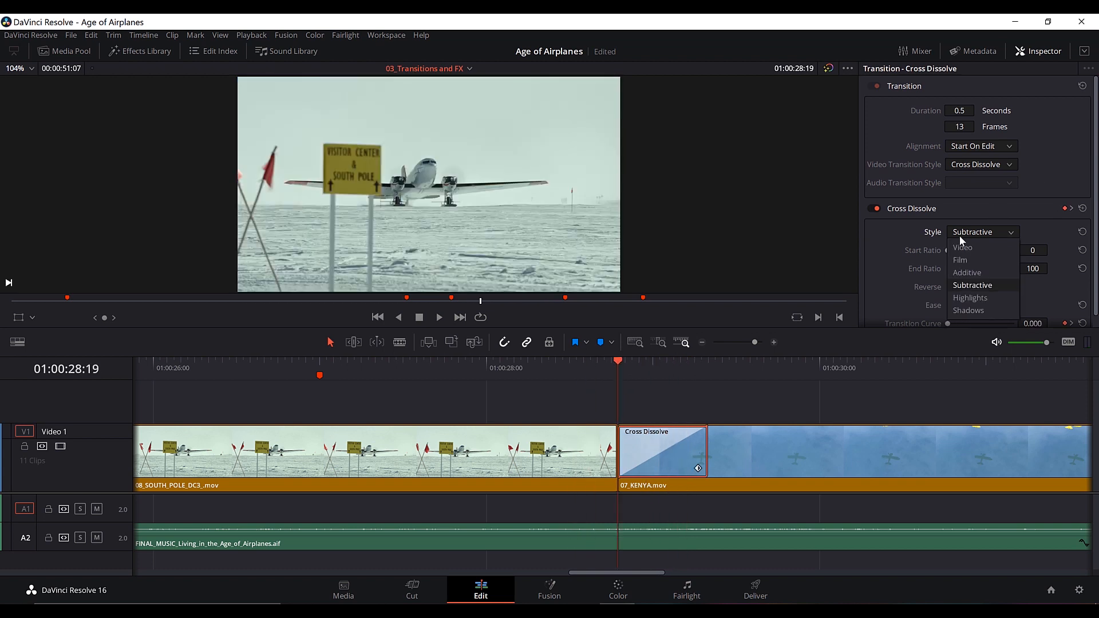
pyautogui.click(969, 297)
pyautogui.click(564, 369)
pyautogui.press('space')
pyautogui.click(576, 371)
pyautogui.moveTo(577, 376); pyautogui.dragTo(618, 370)
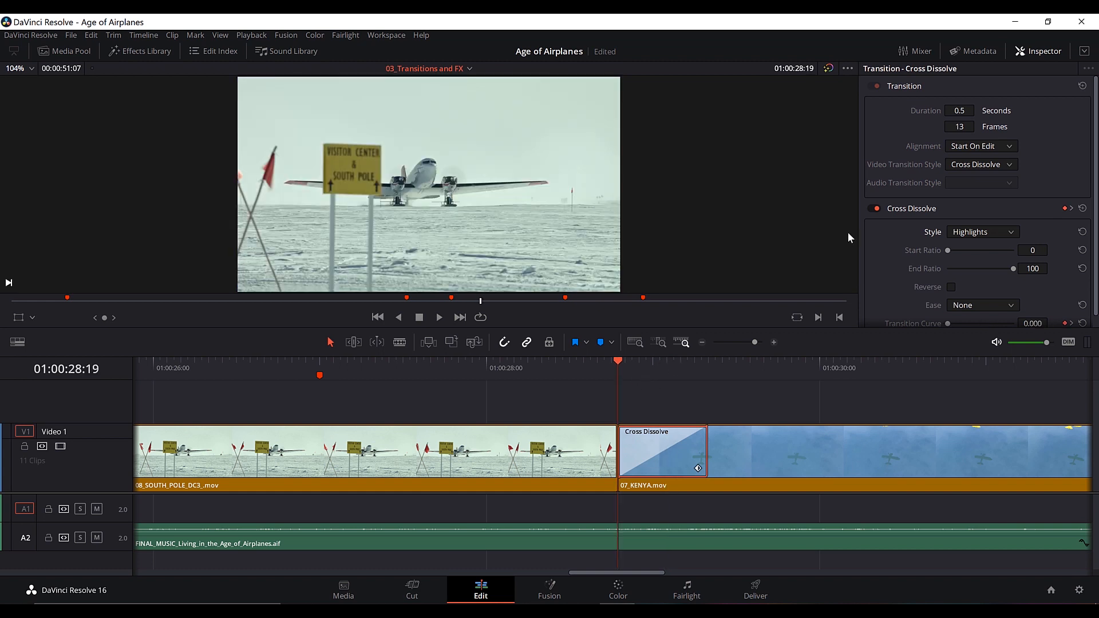
# Try the Shadows style on the Cross Dissolve and scrub through it.
pyautogui.click(972, 231)
pyautogui.click(967, 309)
pyautogui.moveTo(612, 367)
pyautogui.mouseDown()
pyautogui.moveTo(579, 369)
pyautogui.moveTo(652, 368)
pyautogui.moveTo(579, 375)
pyautogui.moveTo(686, 366)
pyautogui.moveTo(618, 371)
pyautogui.mouseUp()
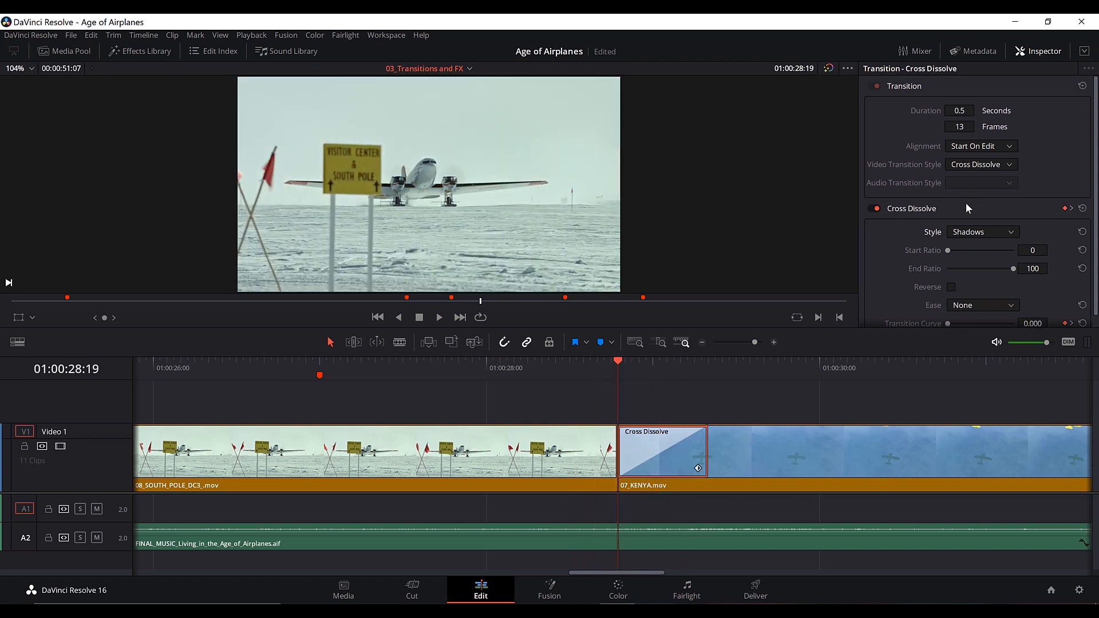
# Set the Cross Dissolve's style back to Film.
pyautogui.click(971, 232)
pyautogui.click(969, 258)
# Try the Cross Dissolve with Reverse enabled, play across it, and turn Reverse off again.
pyautogui.scroll(-1, 946, 265)
pyautogui.click(950, 276)
pyautogui.moveTo(625, 377); pyautogui.dragTo(588, 380)
pyautogui.press('space')
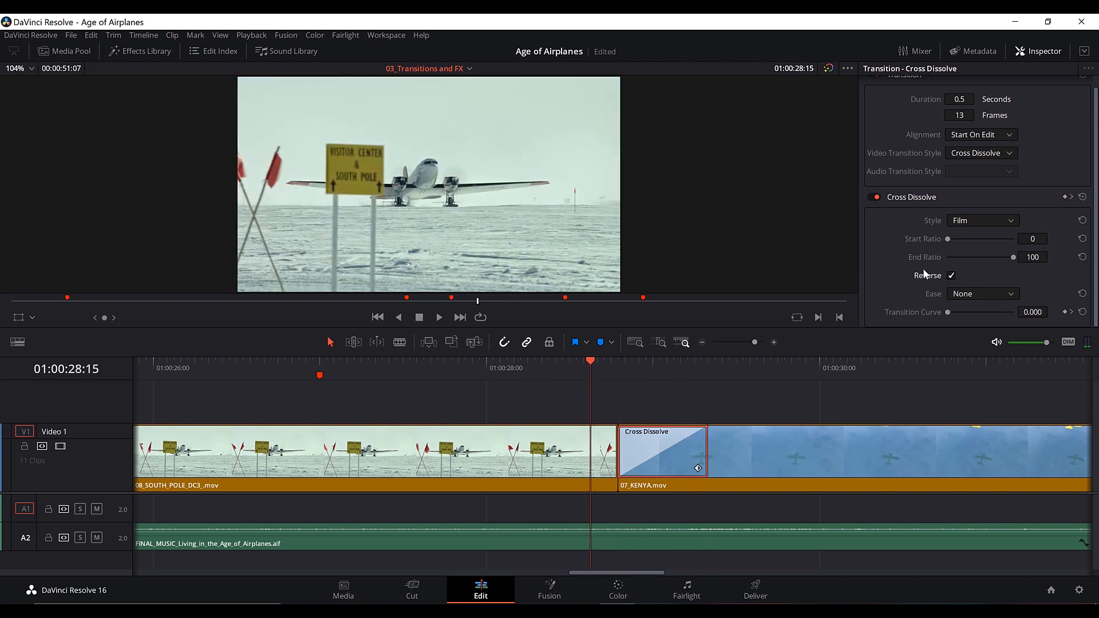
pyautogui.press('space')
pyautogui.click(951, 275)
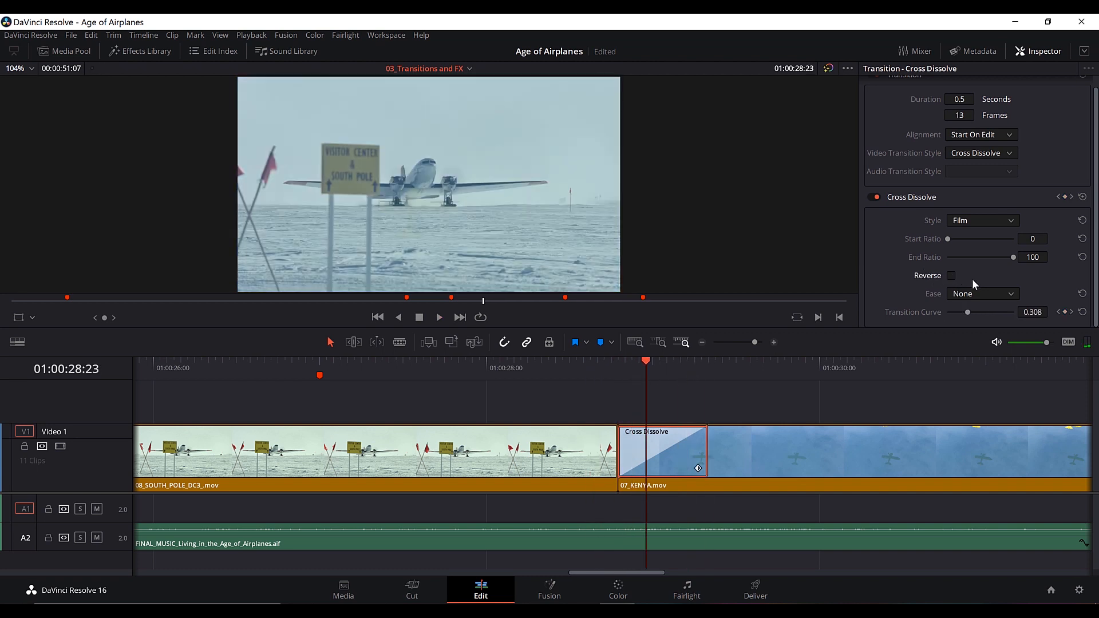
# Look over the Cross Dissolve's Ease options and play the transition with Ease left at None.
pyautogui.click(991, 294)
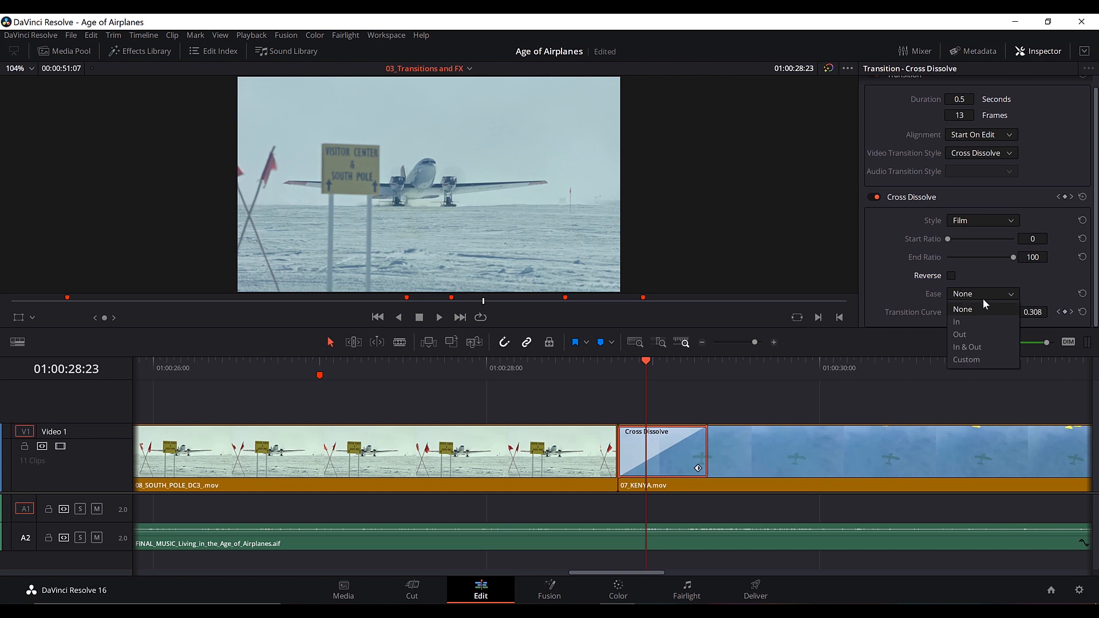
pyautogui.click(985, 294)
pyautogui.click(598, 370)
pyautogui.press('space')
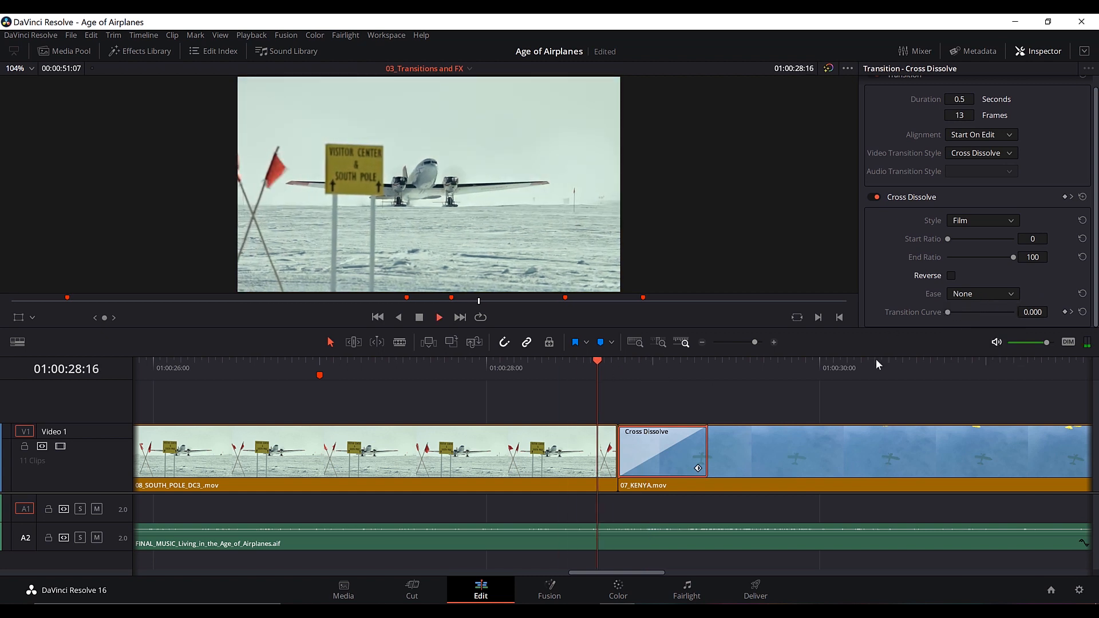
pyautogui.press('space')
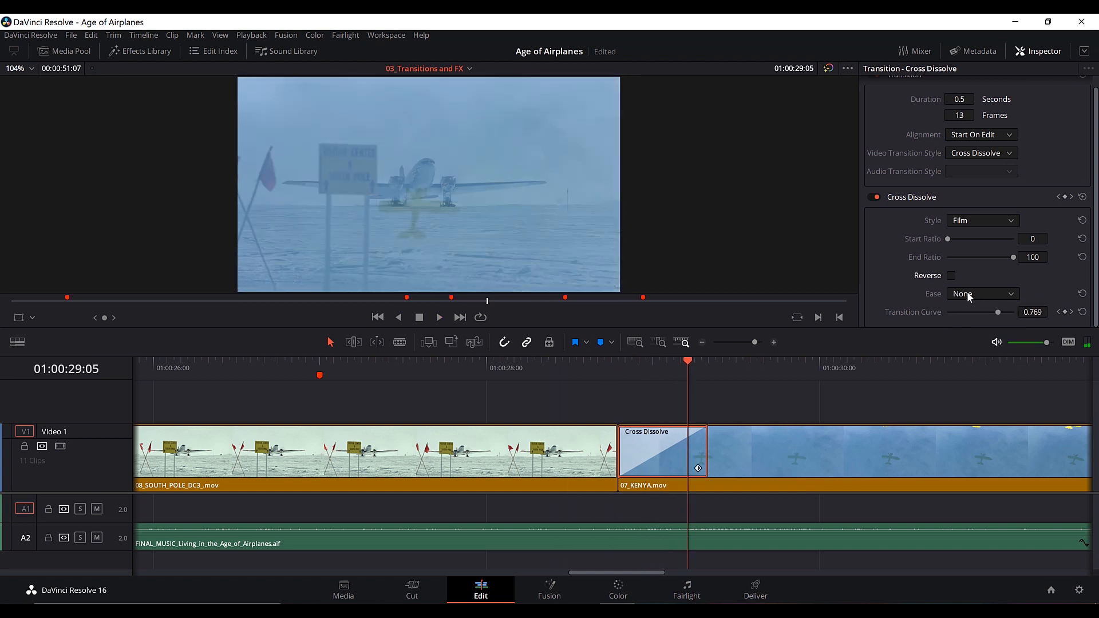
# Set the Cross Dissolve's Ease to In and play across the cut.
pyautogui.click(969, 295)
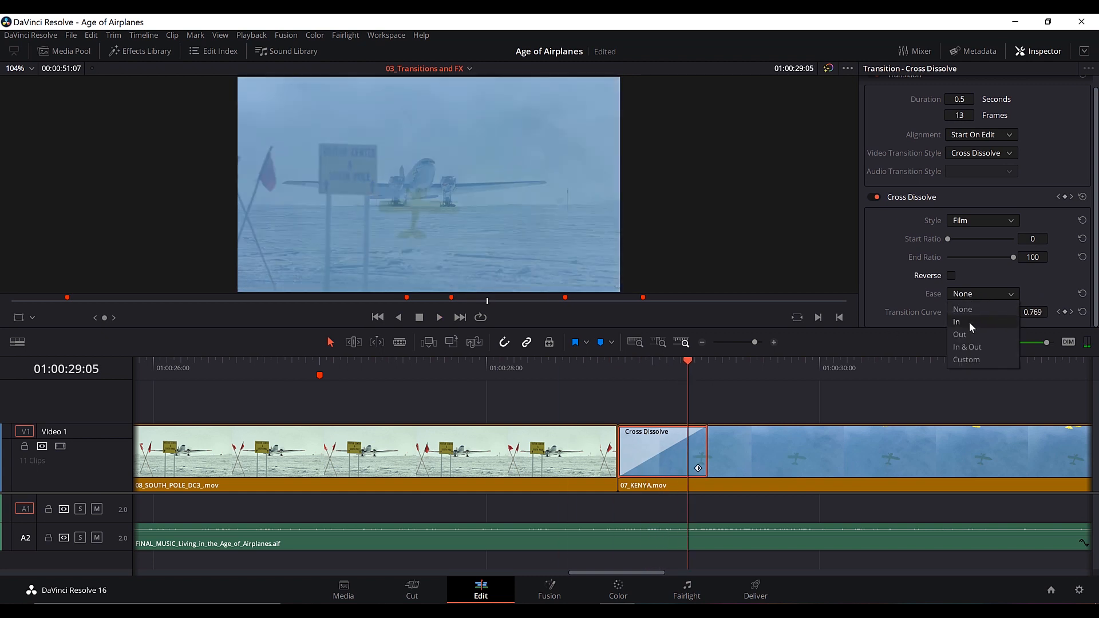
pyautogui.click(970, 322)
pyautogui.click(590, 390)
pyautogui.press('space')
pyautogui.press('space')
# Try the Cross Dissolve with its Ease set to Out and play across the cut.
pyautogui.click(977, 295)
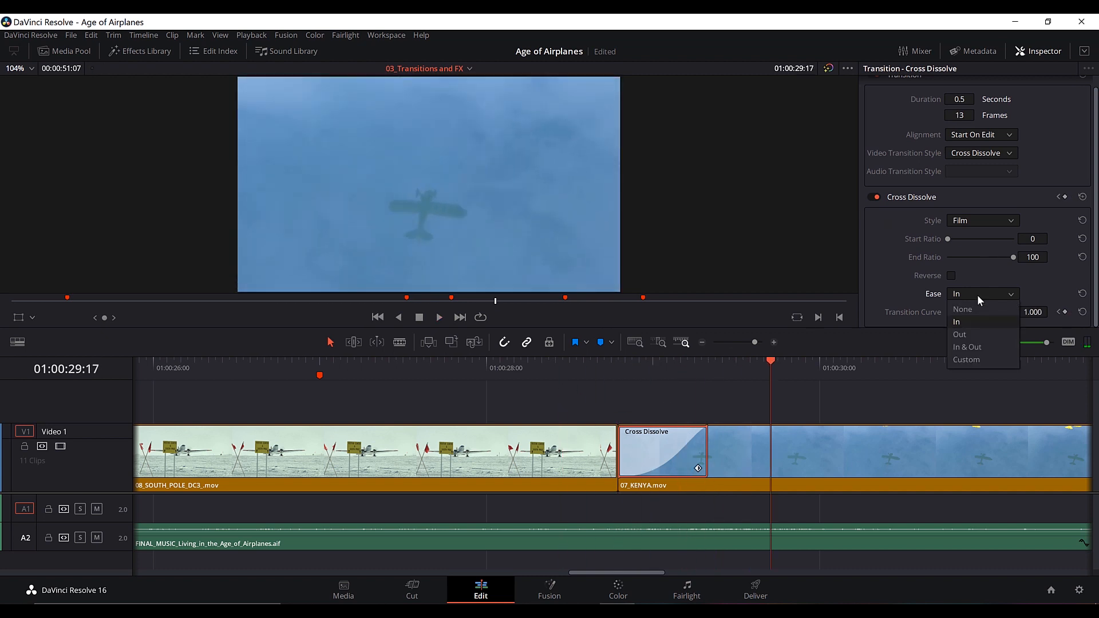
pyautogui.click(970, 335)
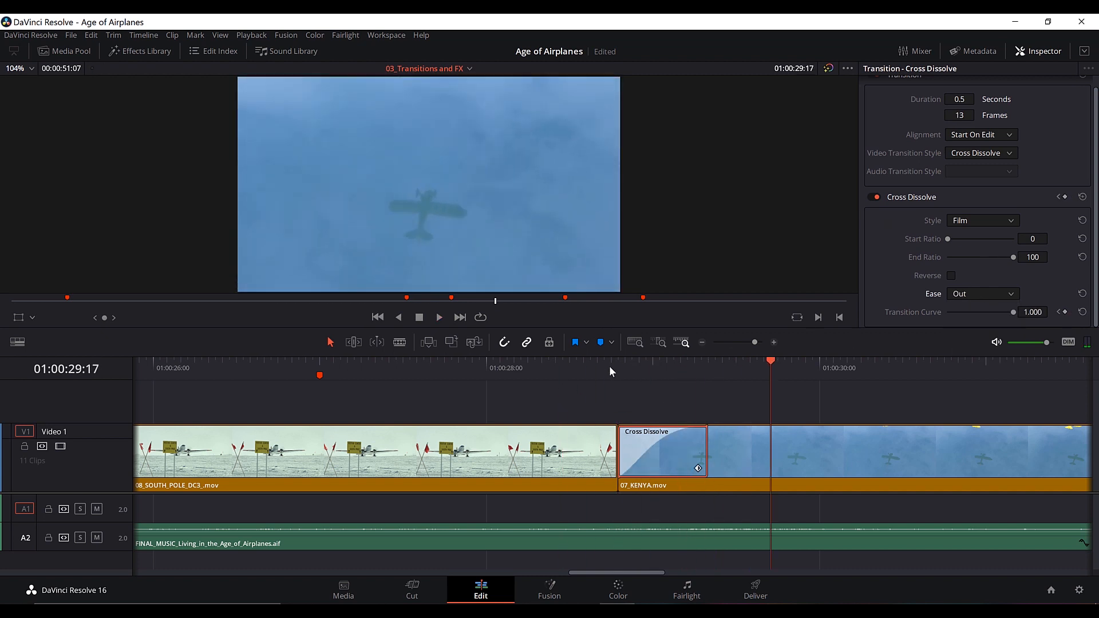
pyautogui.click(593, 363)
pyautogui.press('space')
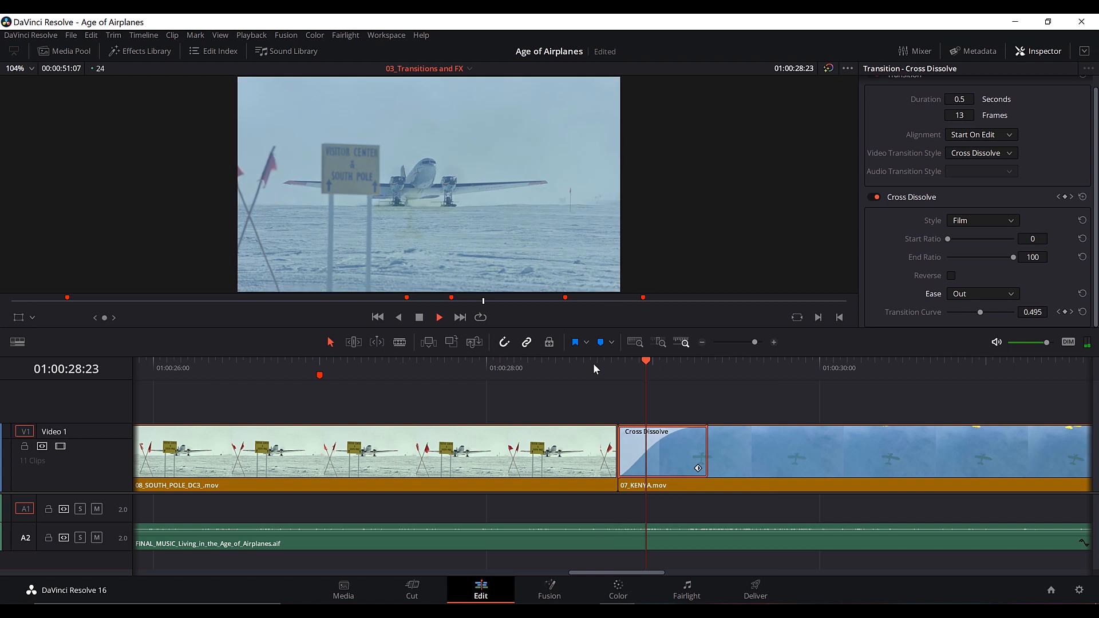
# Set the Cross Dissolve's Ease to In & Out, play across the cut, and return the playhead to just before it.
pyautogui.click(976, 294)
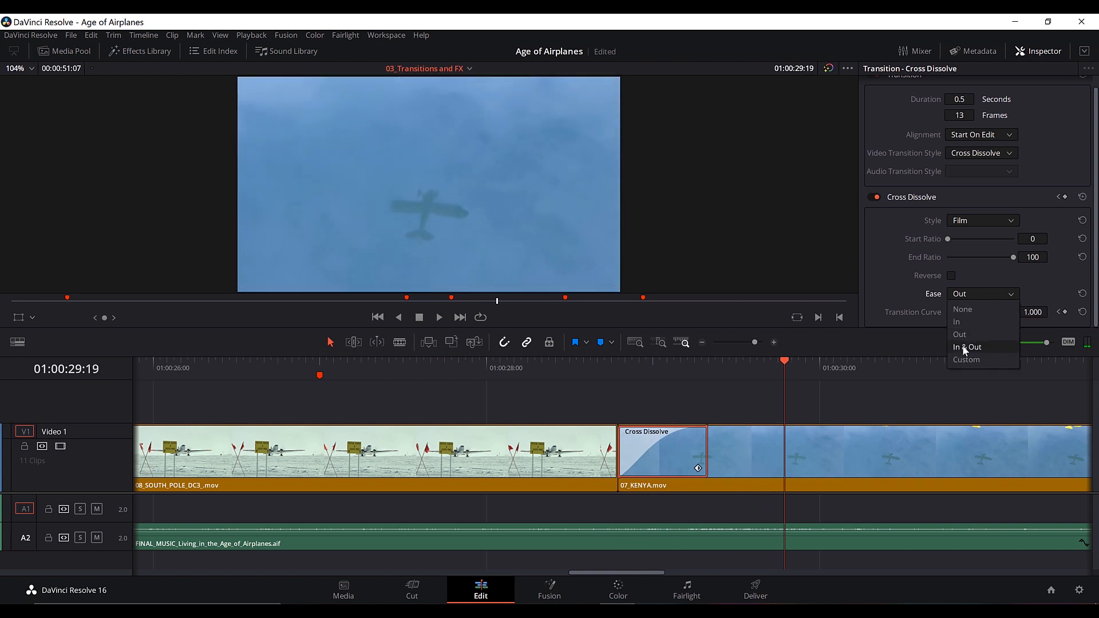
pyautogui.click(963, 345)
pyautogui.click(571, 368)
pyautogui.press('space')
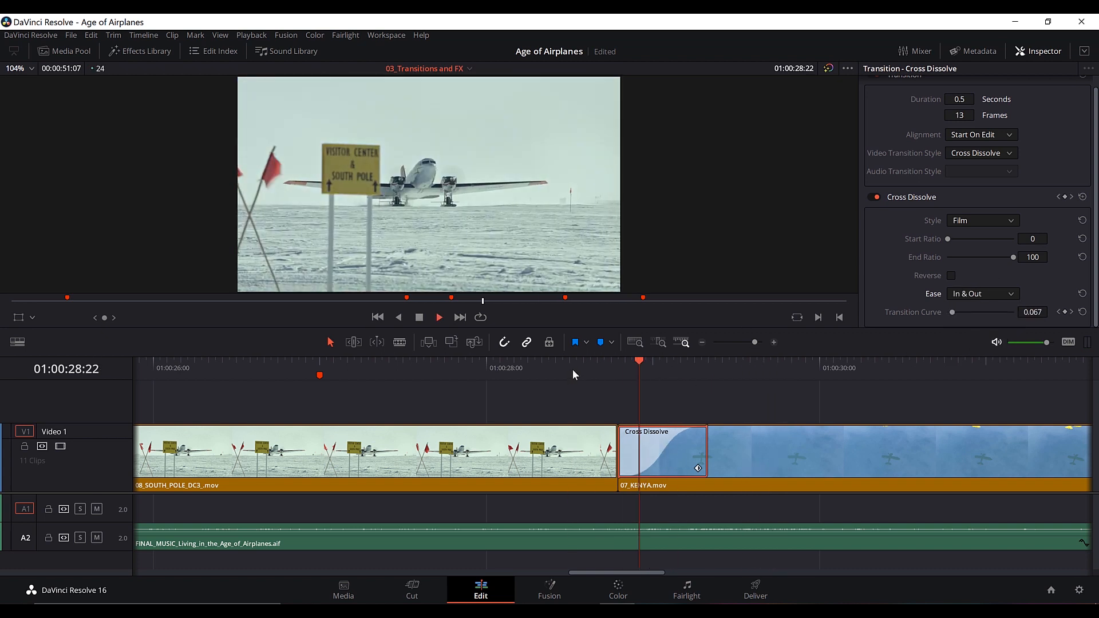
pyautogui.press('space')
pyautogui.click(562, 374)
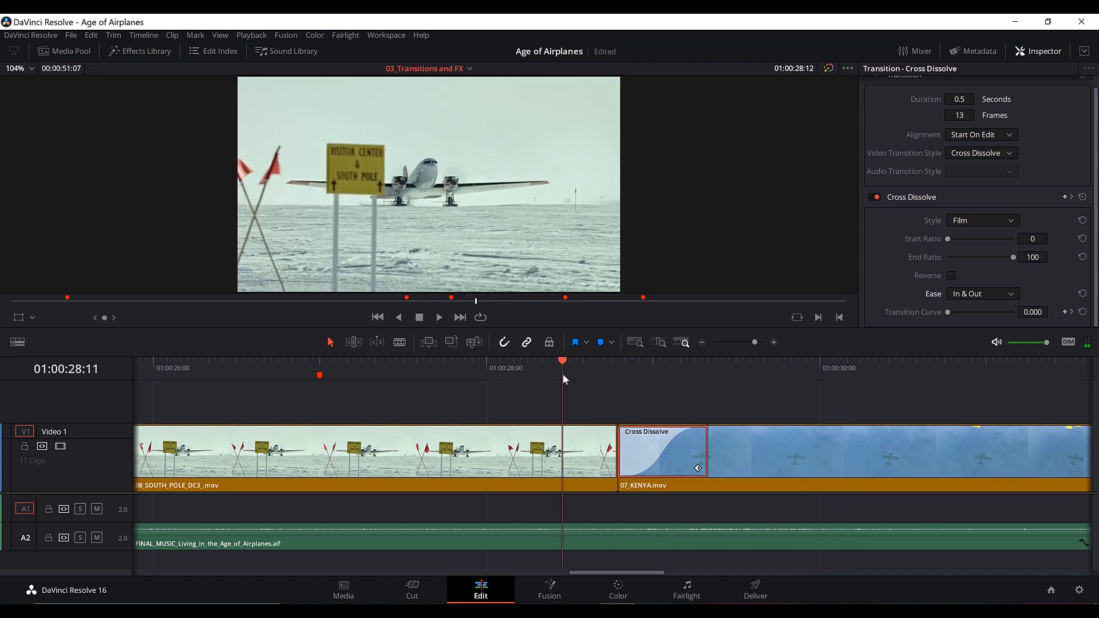
# Save the adjusted Cross Dissolve on the timeline as a transition preset named Cinema Dissolve.
pyautogui.click(510, 413)
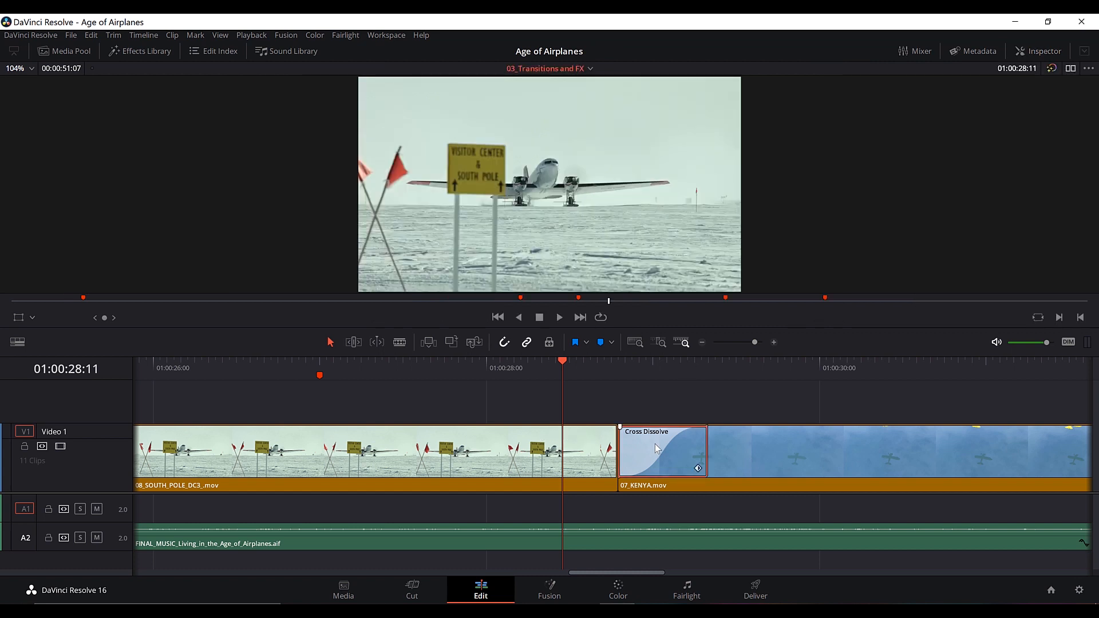
pyautogui.rightClick(654, 444)
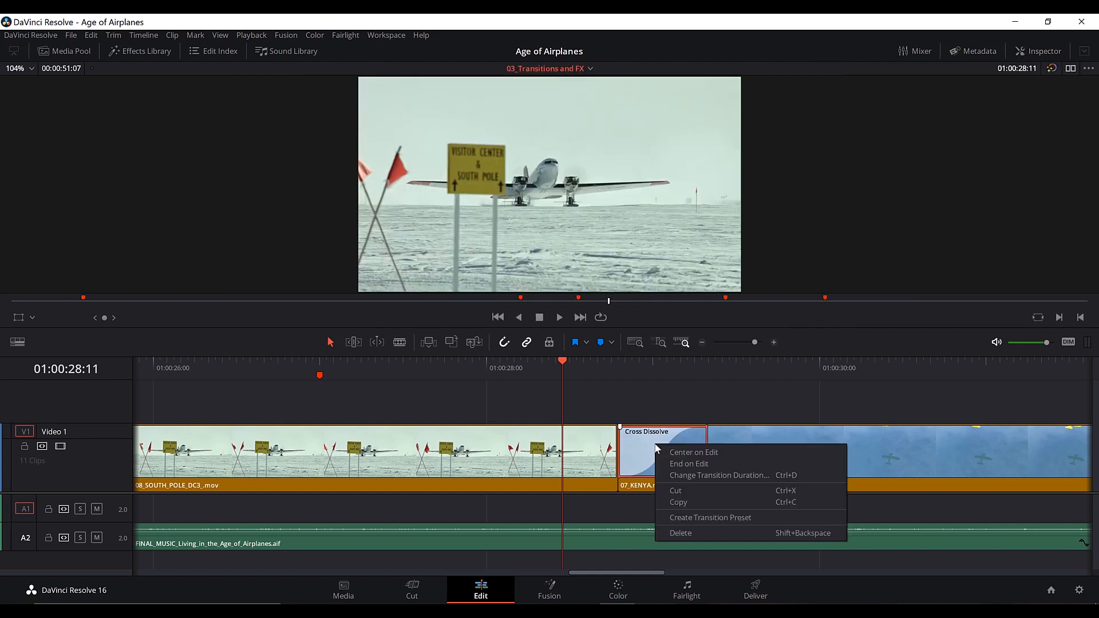
pyautogui.click(706, 515)
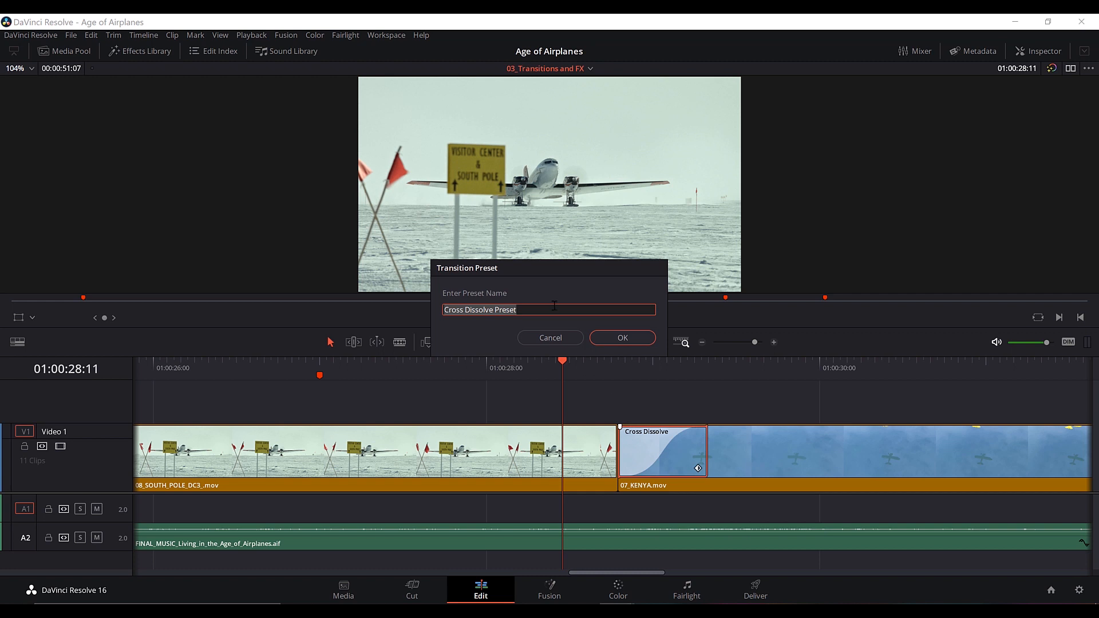
pyautogui.write('Cinema D')
pyautogui.write('isso')
pyautogui.write('lve')
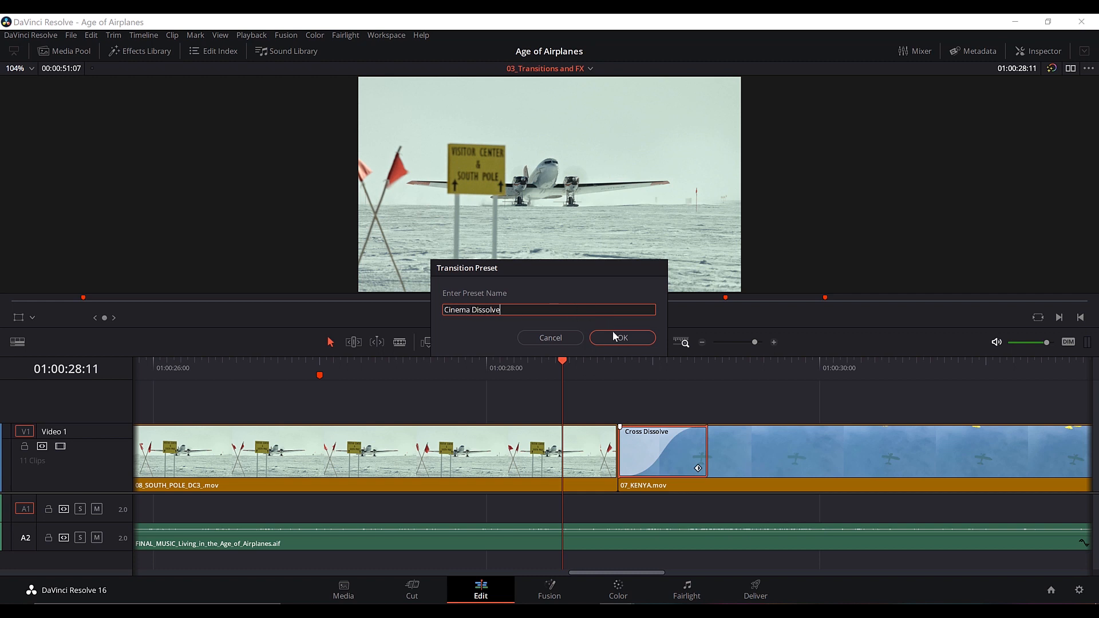
pyautogui.click(615, 337)
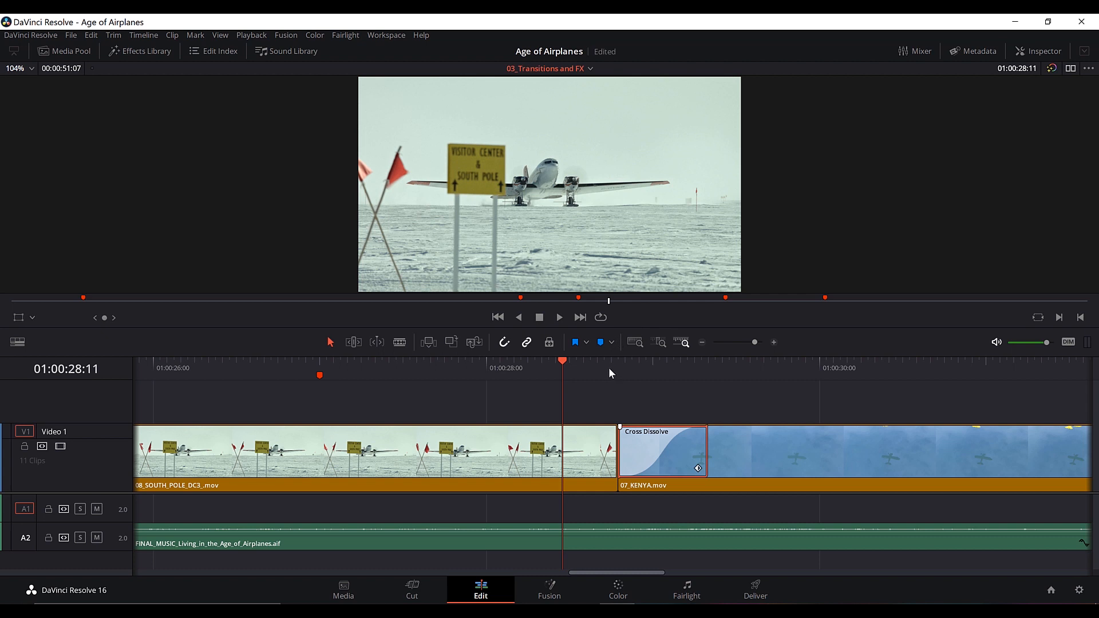
# Set the user preset Cinema Dissolve as the standard video transition in the Effects Library.
pyautogui.click(146, 53)
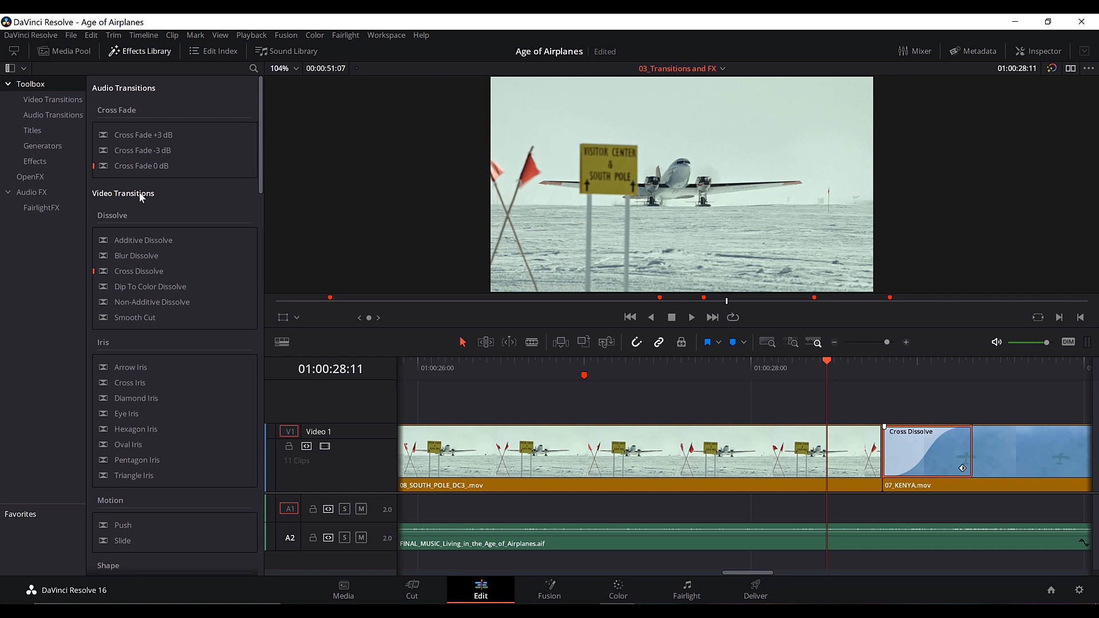
pyautogui.click(55, 100)
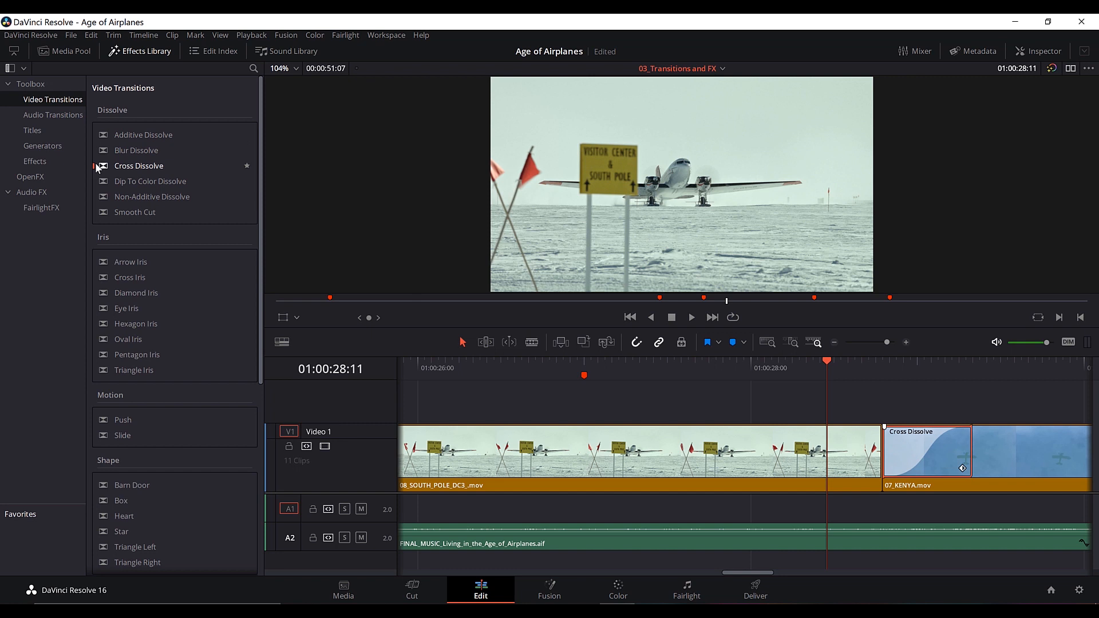
pyautogui.scroll(-5, 157, 223)
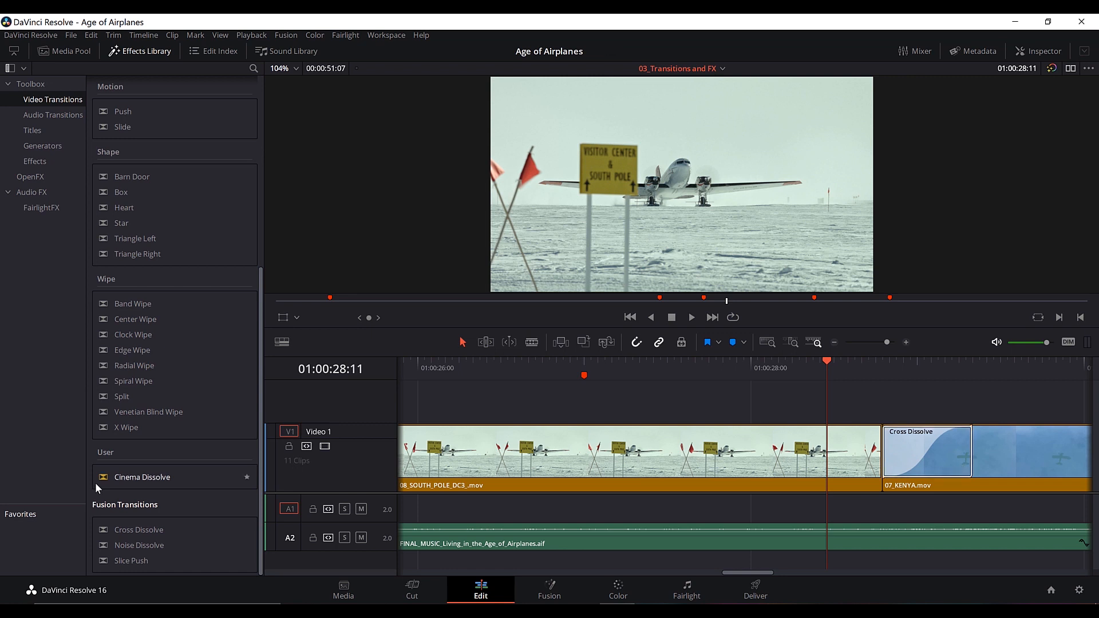
pyautogui.rightClick(126, 477)
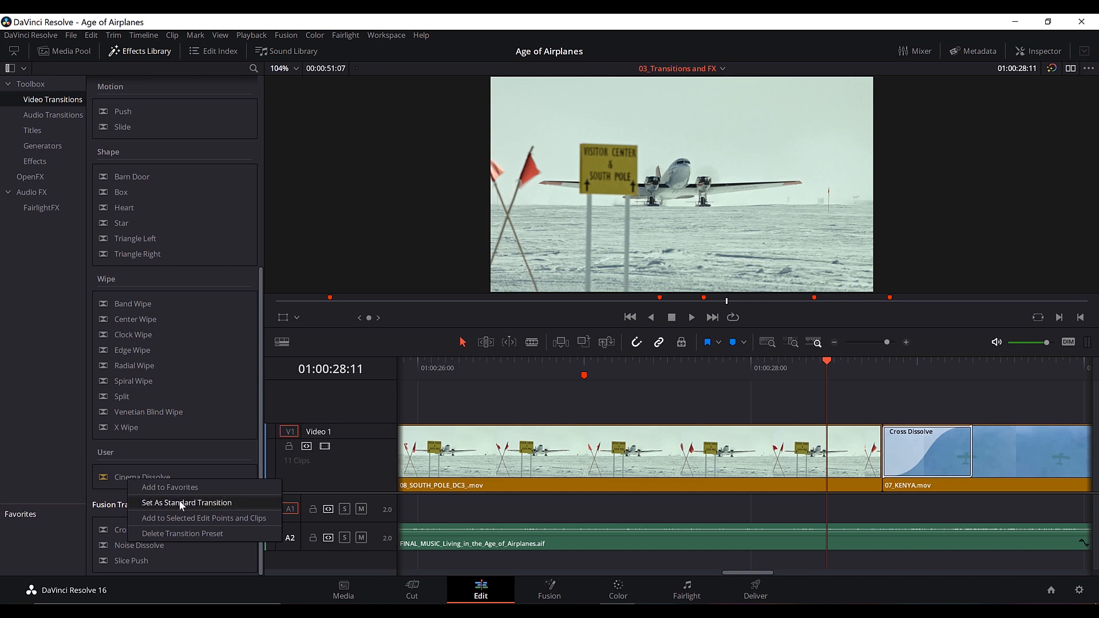
pyautogui.click(180, 503)
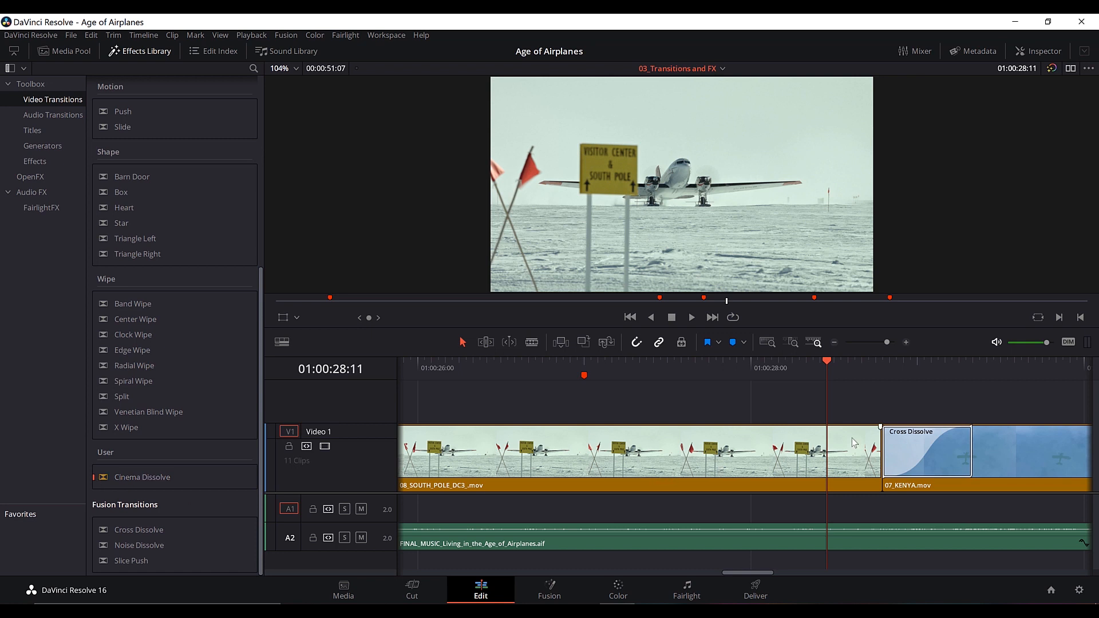
# Play across the dissolve between the South Pole and Kenya clips and return the playhead before the cut.
pyautogui.moveTo(825, 361)
pyautogui.mouseDown()
pyautogui.moveTo(924, 361)
pyautogui.moveTo(831, 372)
pyautogui.mouseUp()
pyautogui.press('space')
pyautogui.press('space')
pyautogui.hscroll(3, 718, 423)
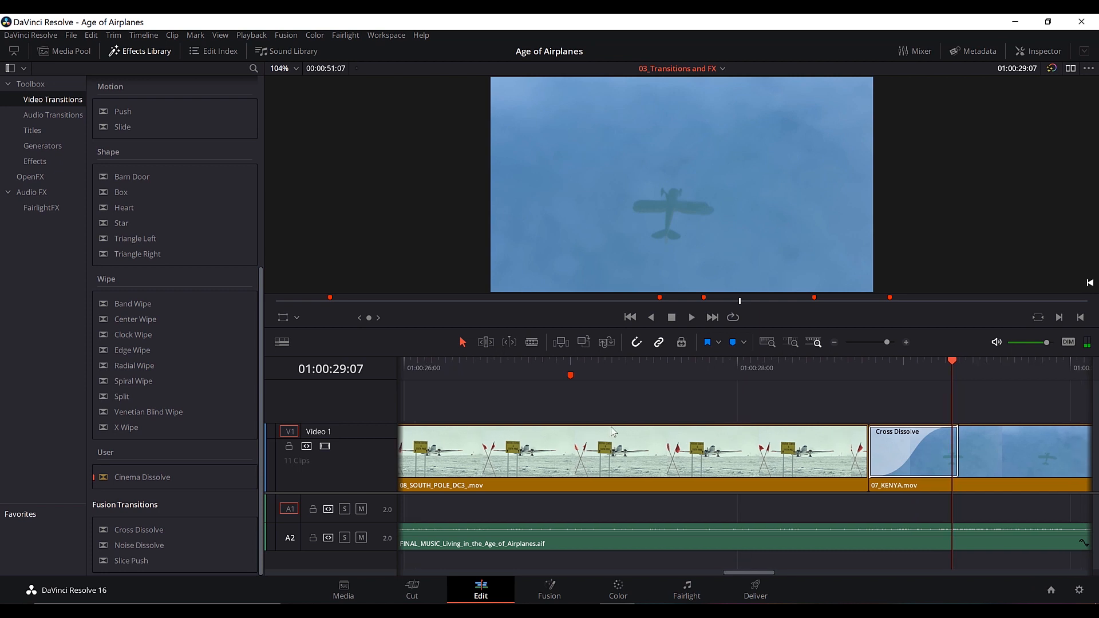
pyautogui.moveTo(725, 366); pyautogui.dragTo(621, 372)
# Replace the Cross Dissolve on the Kenya clip with Blur Dissolve, then play and scrub through the blur.
pyautogui.scroll(5, 191, 289)
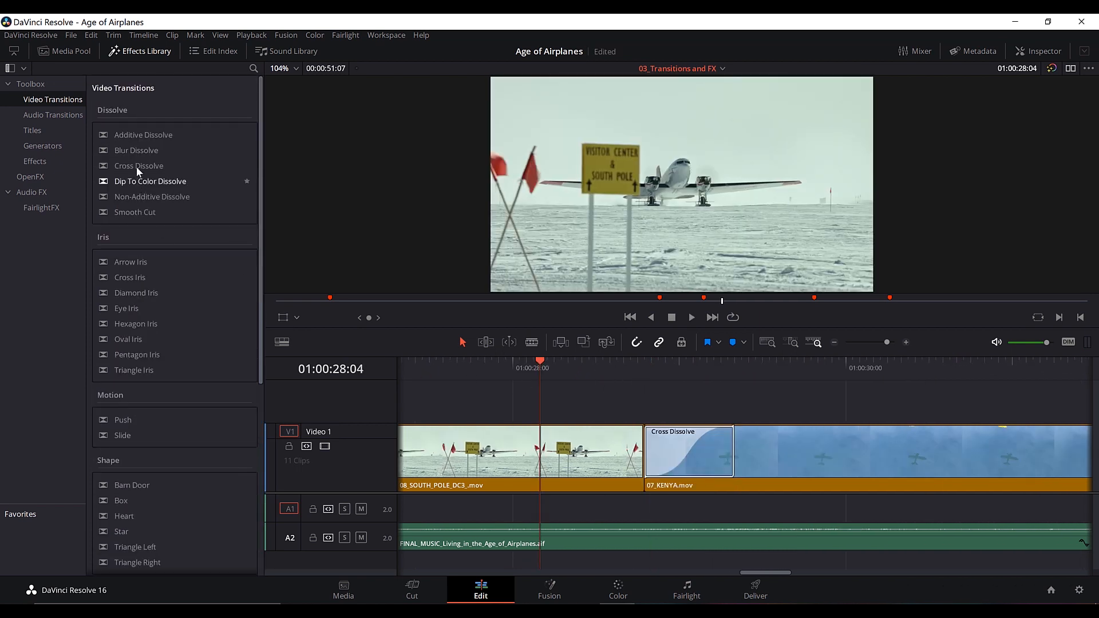
pyautogui.moveTo(128, 151); pyautogui.dragTo(670, 455)
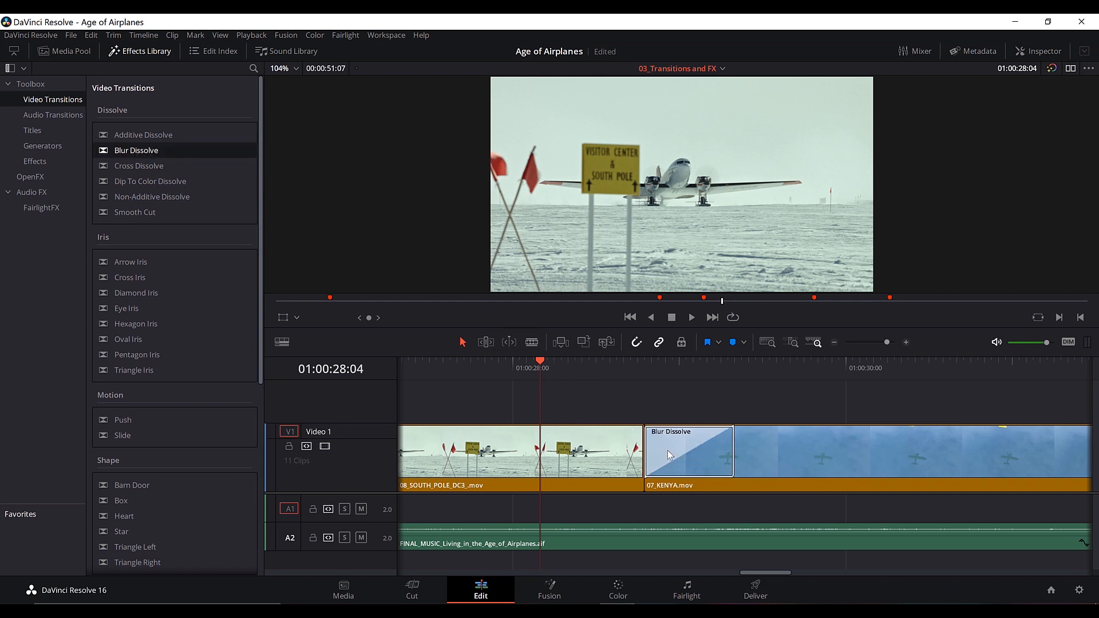
pyautogui.press('space')
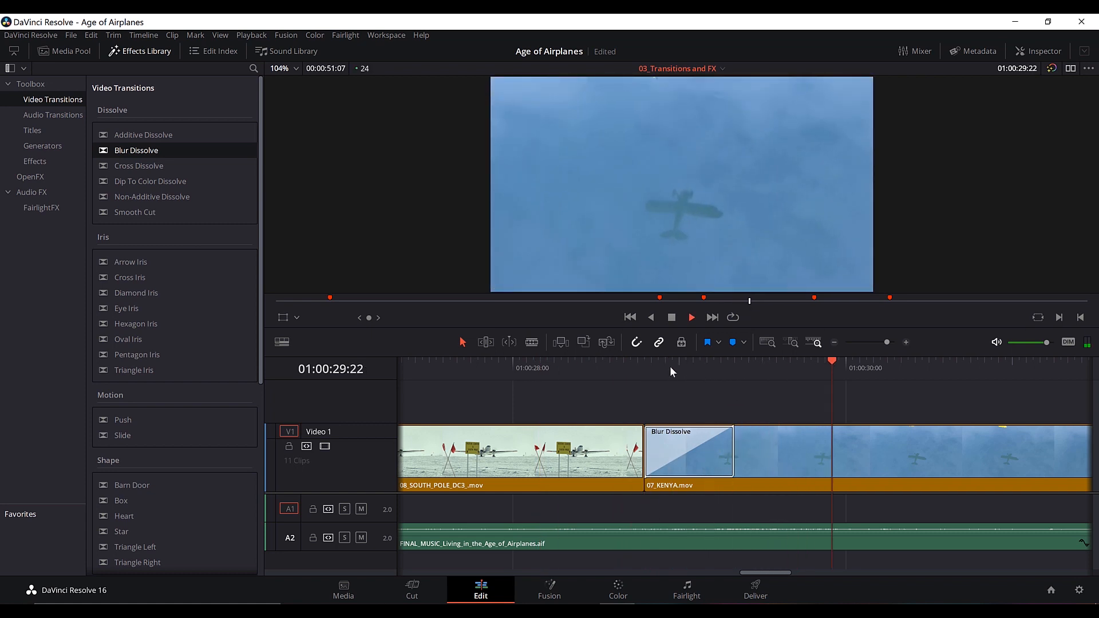
pyautogui.click(645, 370)
pyautogui.moveTo(651, 372); pyautogui.dragTo(702, 367)
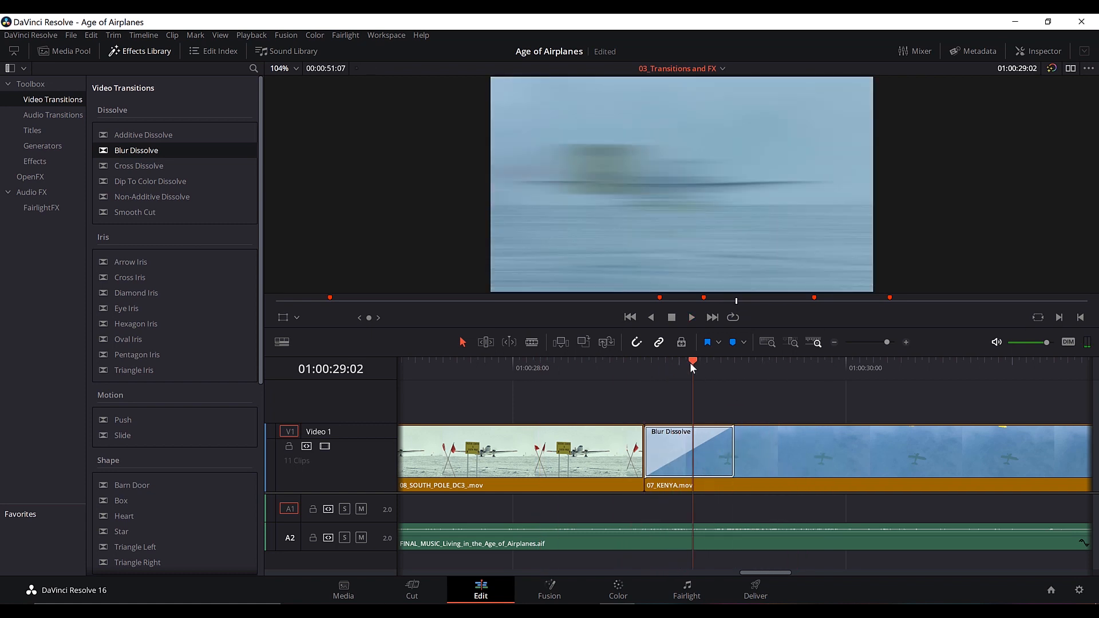
pyautogui.moveTo(677, 369); pyautogui.dragTo(589, 373)
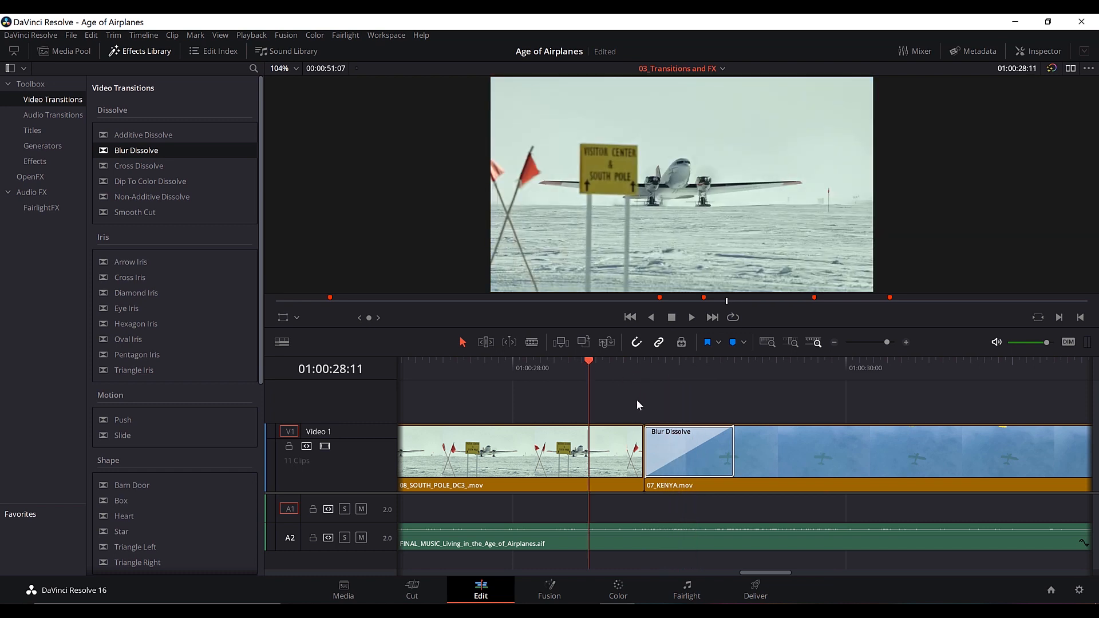
# Set the Blur Dissolve's Ease to In & Out and play across the cut.
pyautogui.doubleClick(676, 441)
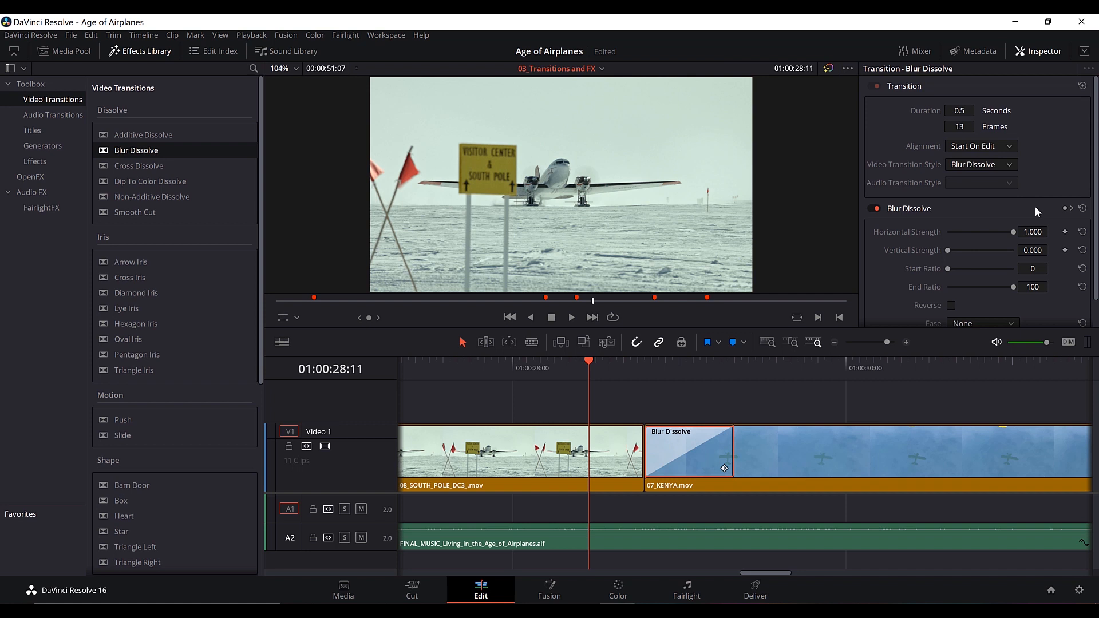
pyautogui.scroll(-1, 1068, 172)
pyautogui.click(989, 297)
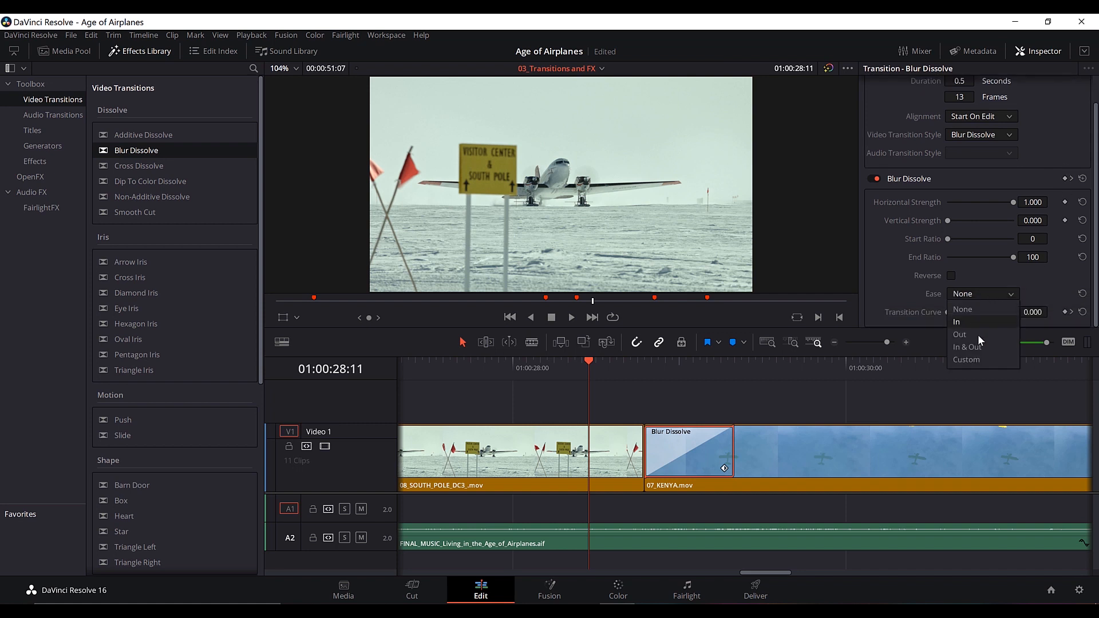
pyautogui.click(992, 337)
pyautogui.scroll(1, 1059, 281)
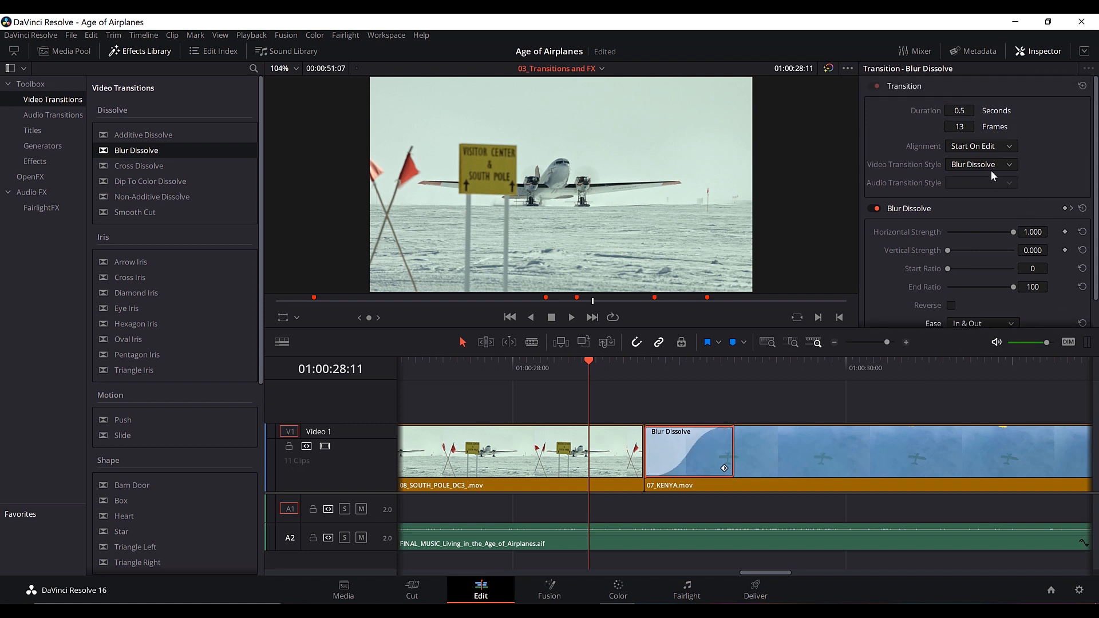
pyautogui.press('space')
# Park the playhead inside the Blur Dissolve and try a higher Vertical Strength.
pyautogui.moveTo(634, 364); pyautogui.dragTo(686, 365)
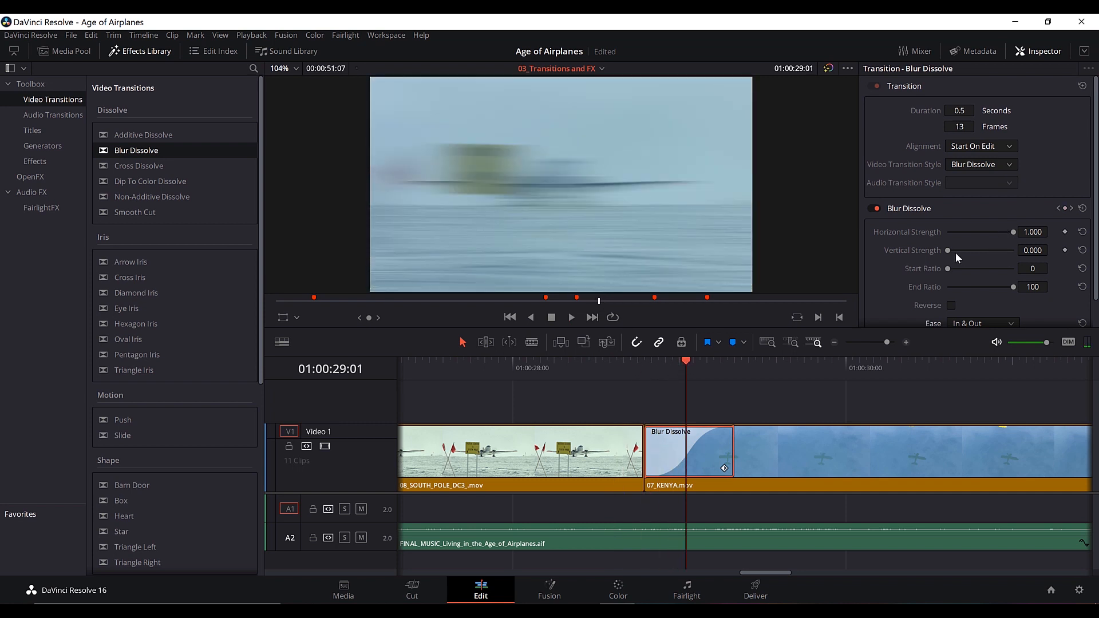
pyautogui.moveTo(950, 251); pyautogui.dragTo(981, 240)
pyautogui.click(976, 253)
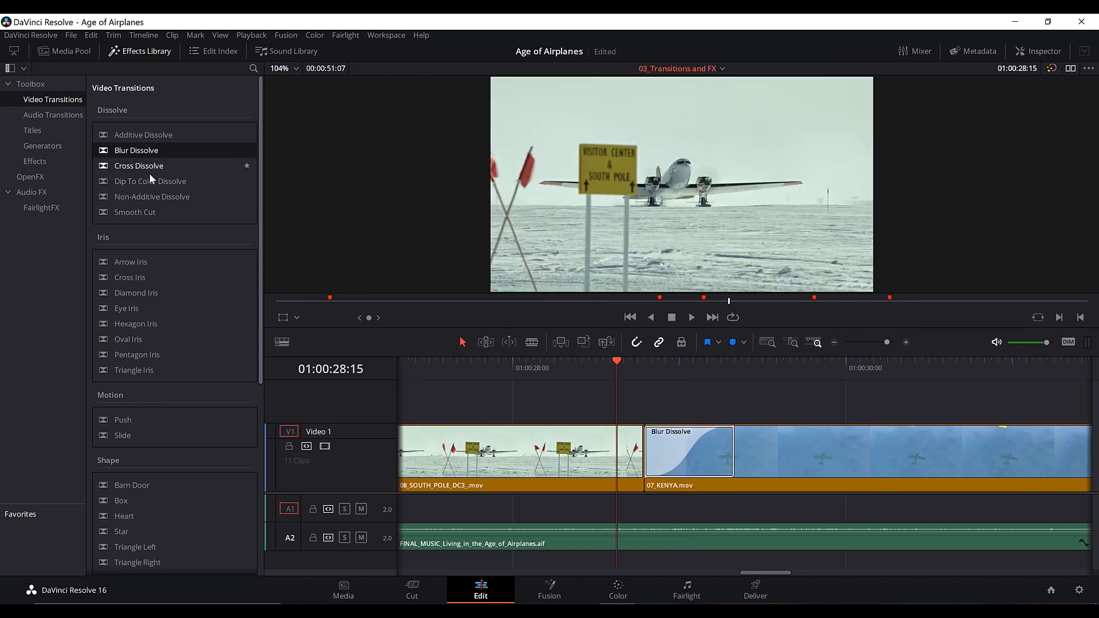
# Try Dip To Color Dissolve and Non-Additive Dissolve on the cut before the Kenya clip, playing across each one.
pyautogui.moveTo(152, 180); pyautogui.dragTo(658, 453)
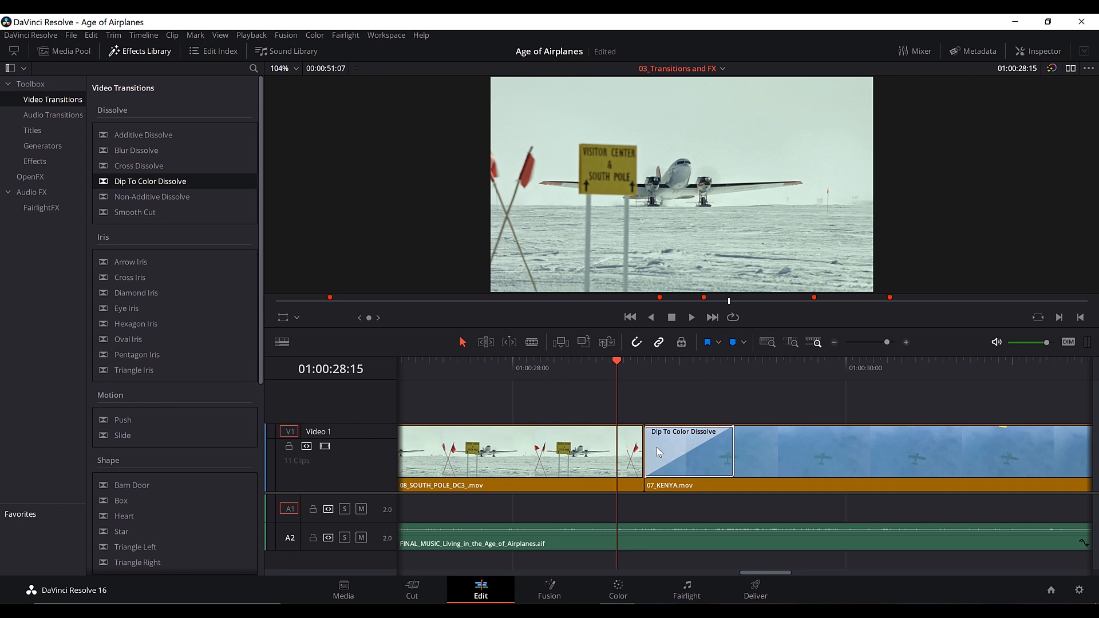
pyautogui.press('space')
pyautogui.click(645, 366)
pyautogui.press('space')
pyautogui.click(616, 367)
pyautogui.moveTo(159, 198); pyautogui.dragTo(680, 462)
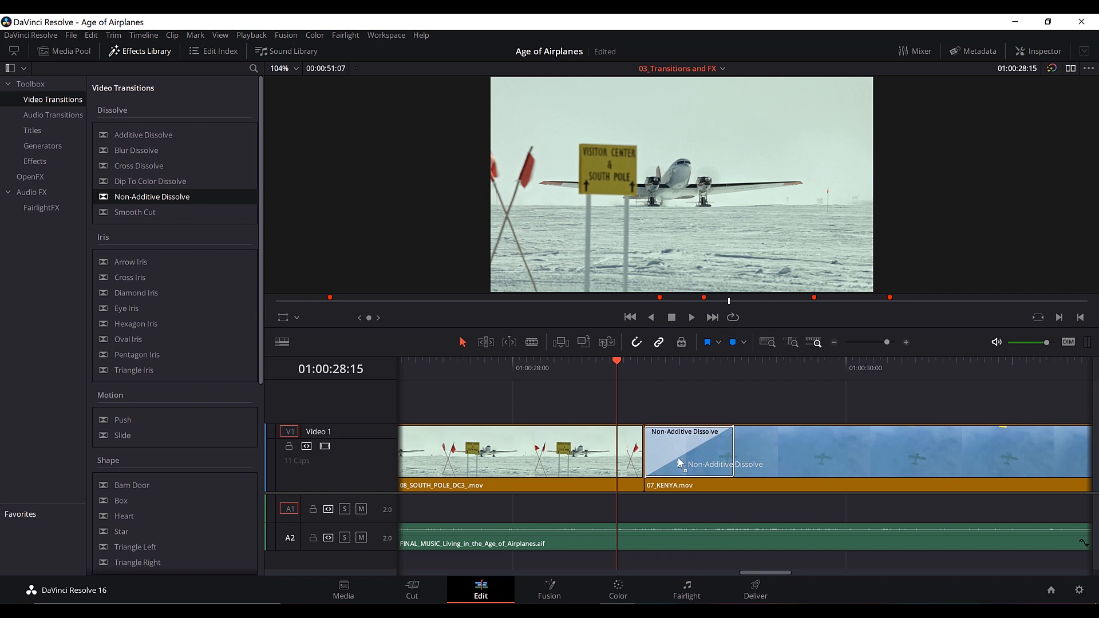
pyautogui.press('space')
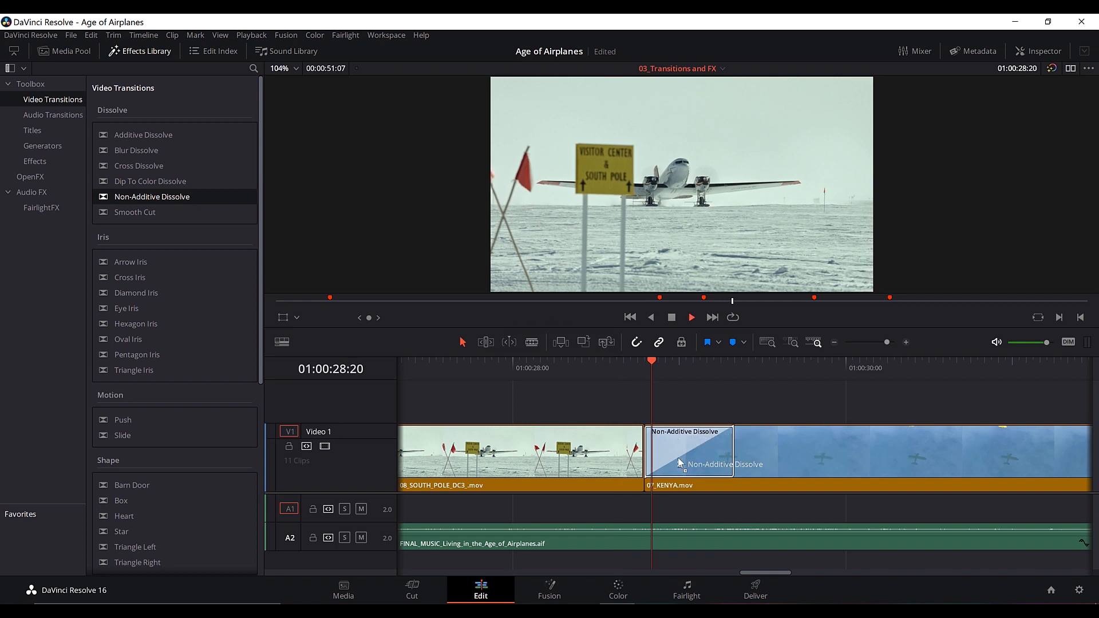
pyautogui.click(610, 366)
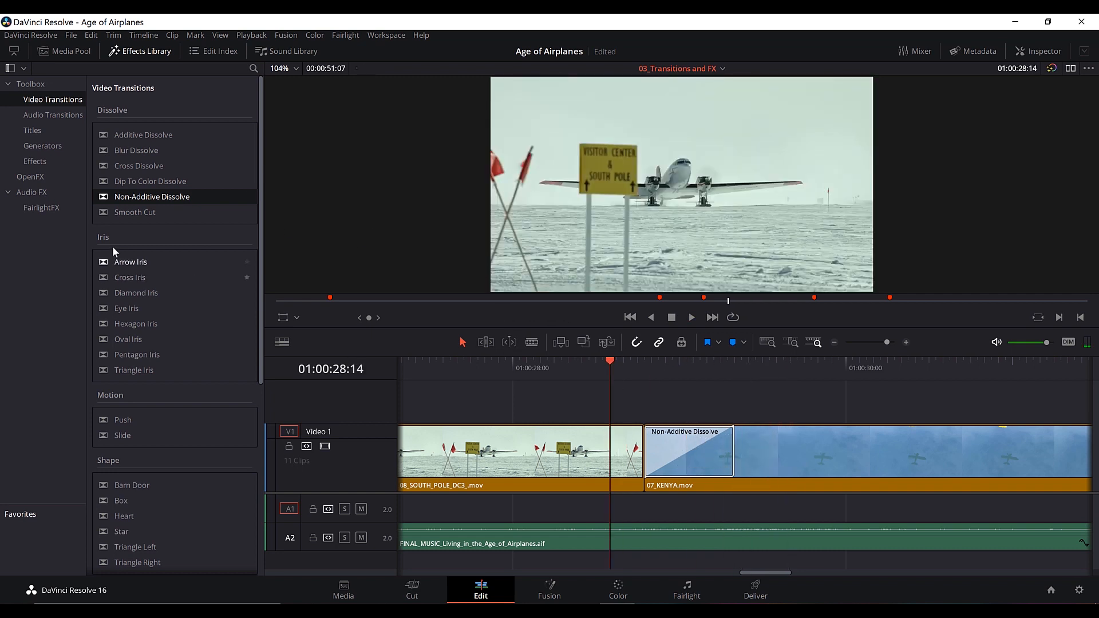
# Try Arrow Iris and Cross Iris on the cut before the Kenya clip, playing across each one.
pyautogui.moveTo(130, 262); pyautogui.dragTo(673, 446)
pyautogui.press('space')
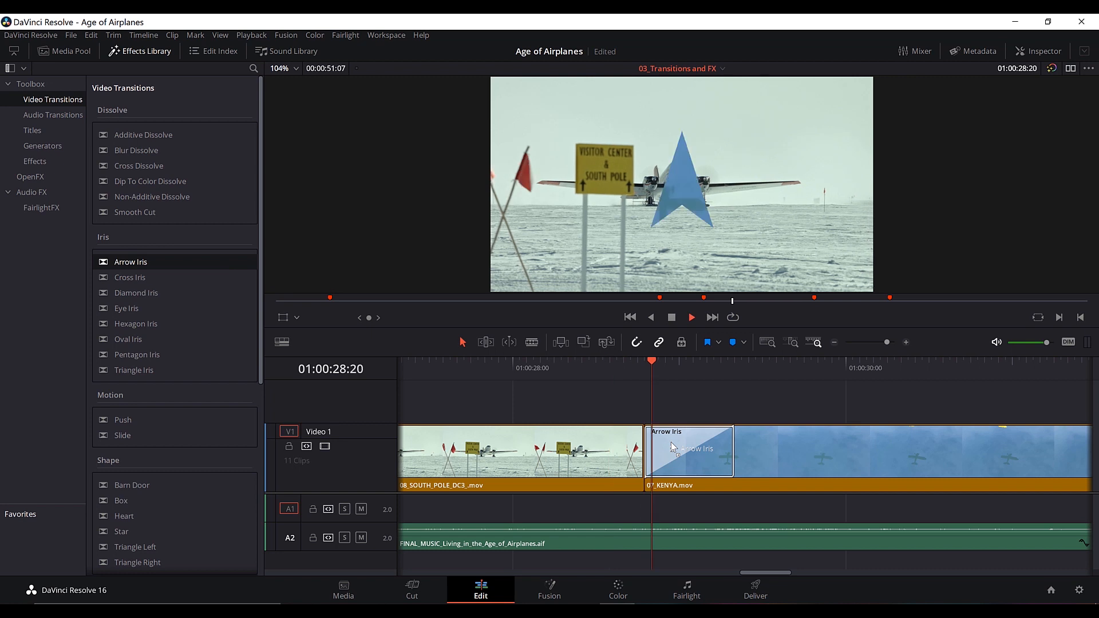
pyautogui.click(611, 367)
pyautogui.moveTo(125, 277); pyautogui.dragTo(664, 440)
pyautogui.press('space')
pyautogui.press('space')
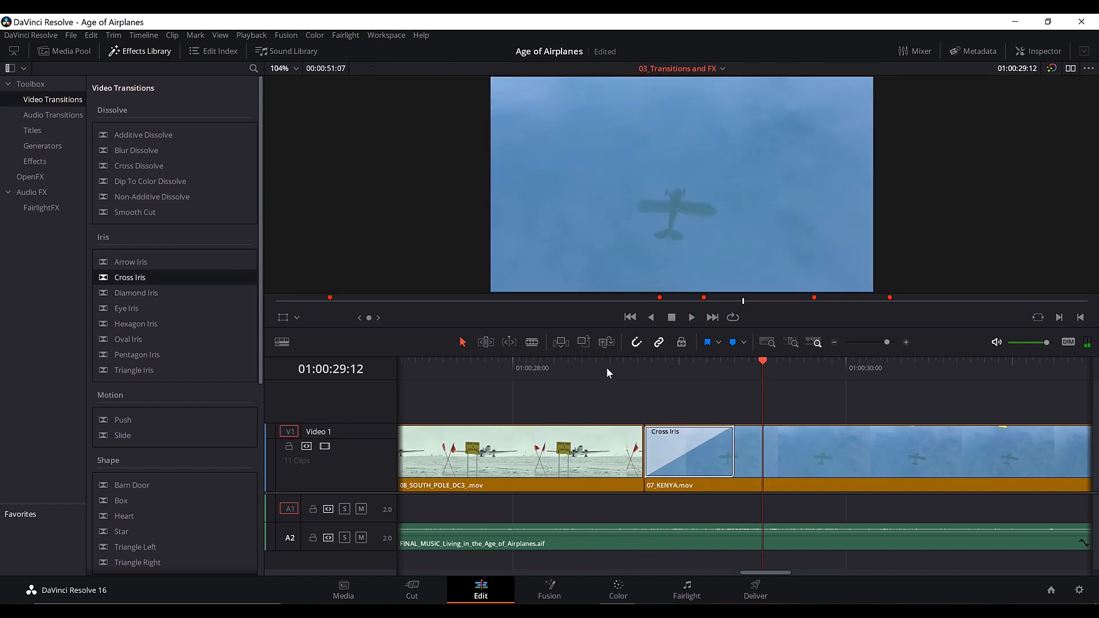
pyautogui.click(605, 368)
# Return the transition before the Kenya clip to Blur Dissolve and fit the whole timeline in view.
pyautogui.moveTo(216, 324); pyautogui.dragTo(682, 444)
pyautogui.press('space')
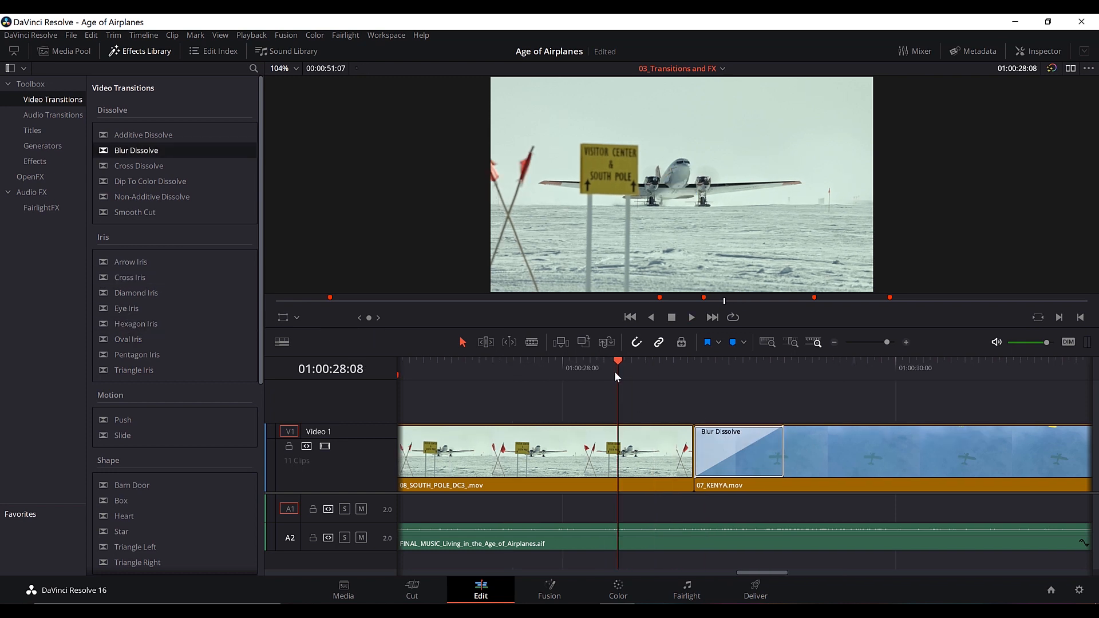
pyautogui.hotkey('shift', 'z')
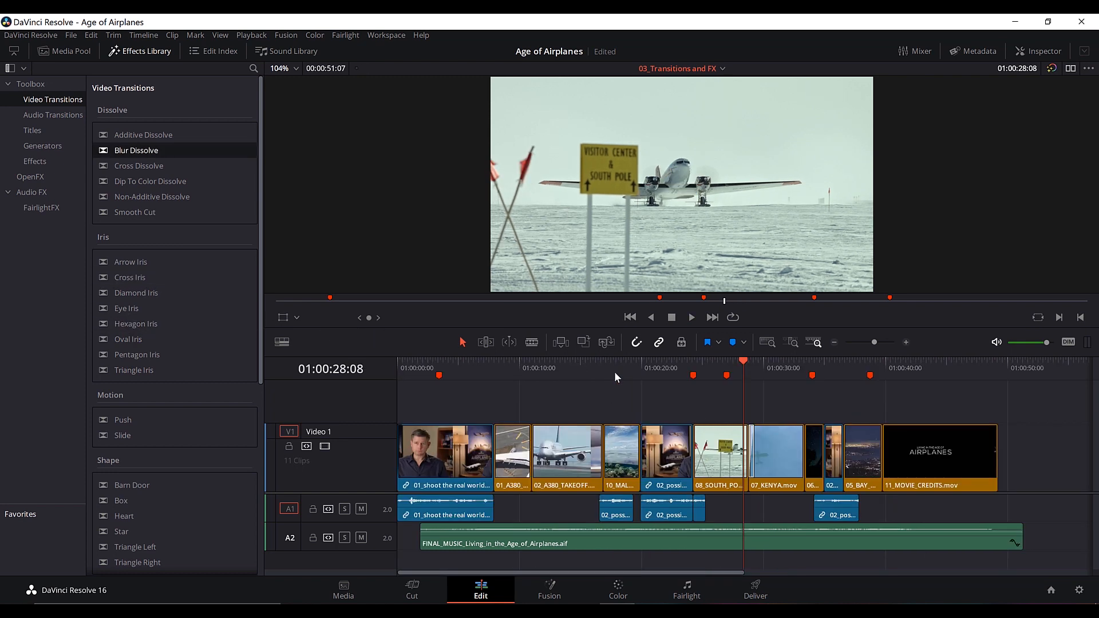
# Move the playhead through the timeline markers up to the Add Resolve FX marker.
pyautogui.moveTo(710, 367); pyautogui.dragTo(544, 367)
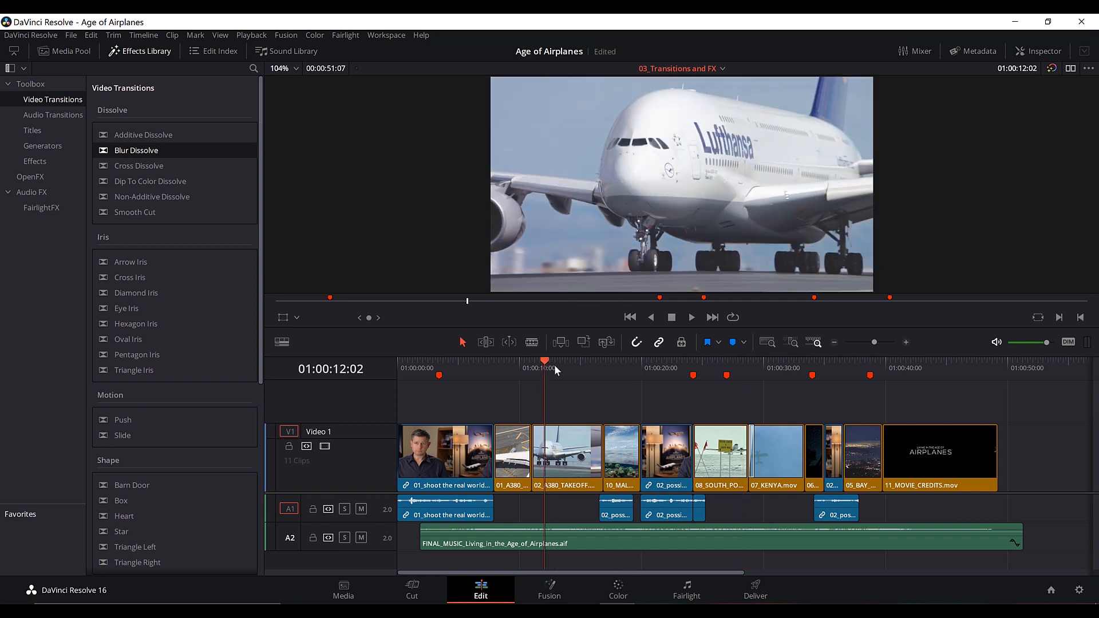
pyautogui.click(554, 365)
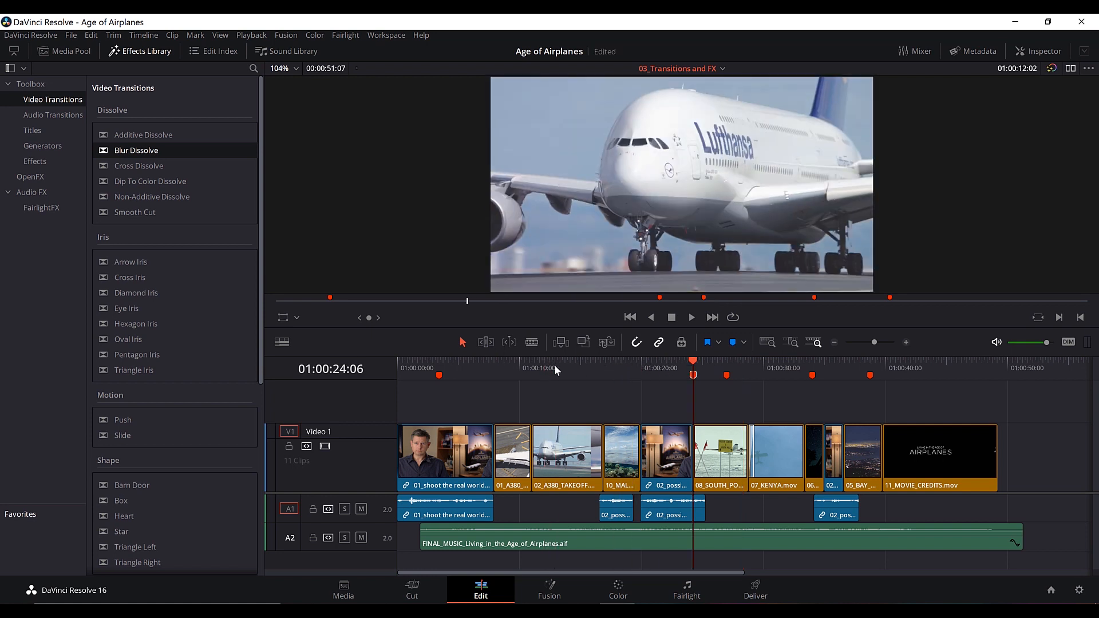
pyautogui.hotkey('shift', 'Down')
pyautogui.hotkey('shift', 'Down')
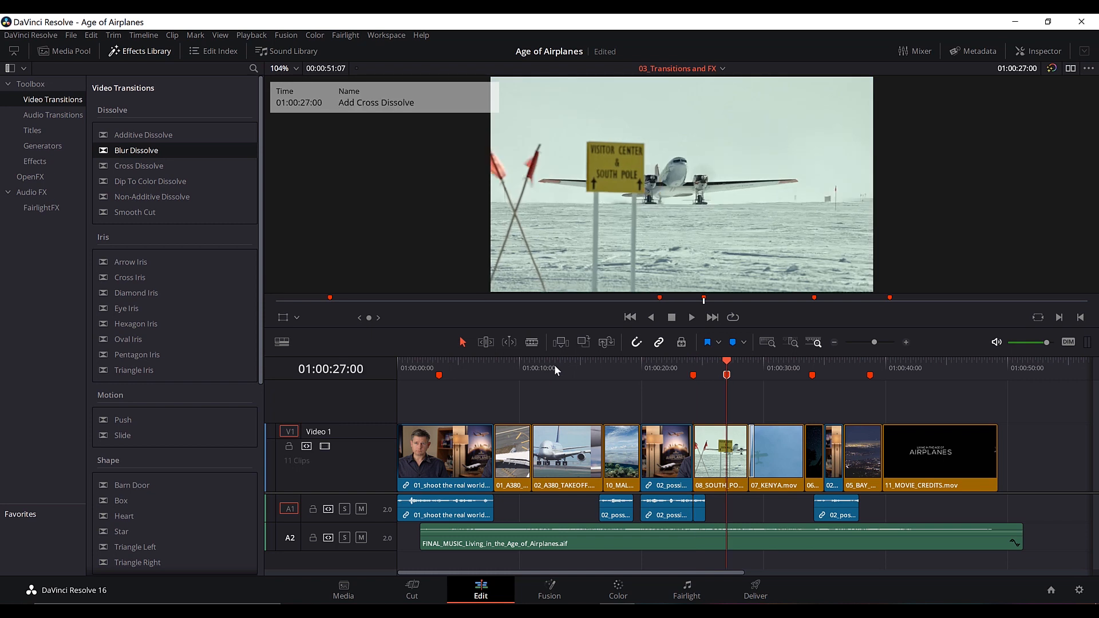
pyautogui.hotkey('shift', 'Down')
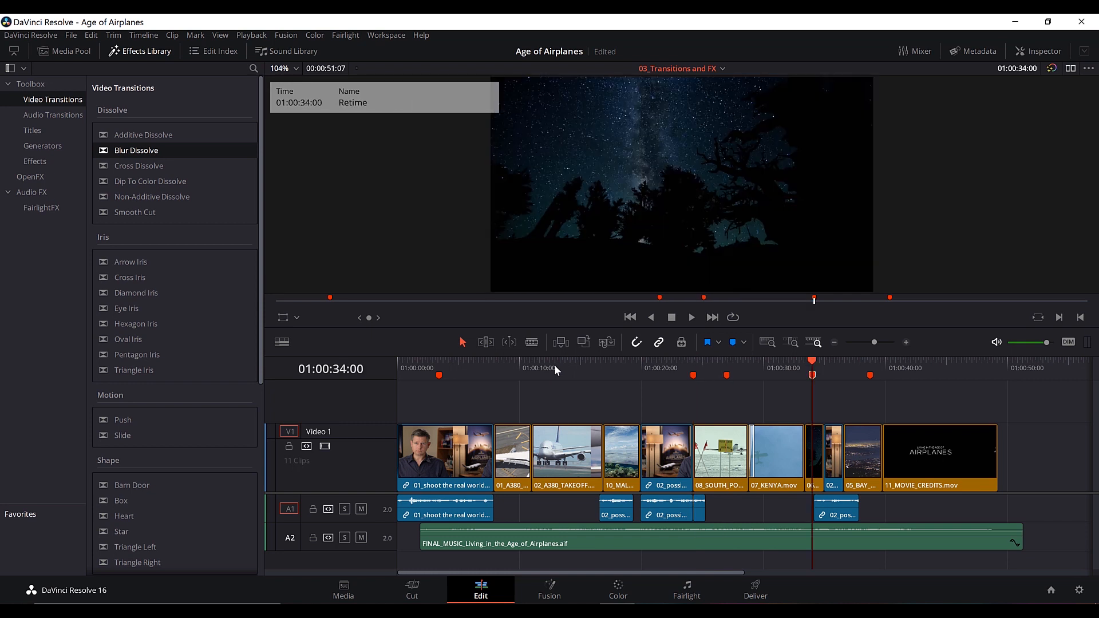
pyautogui.hotkey('shift', 'Down')
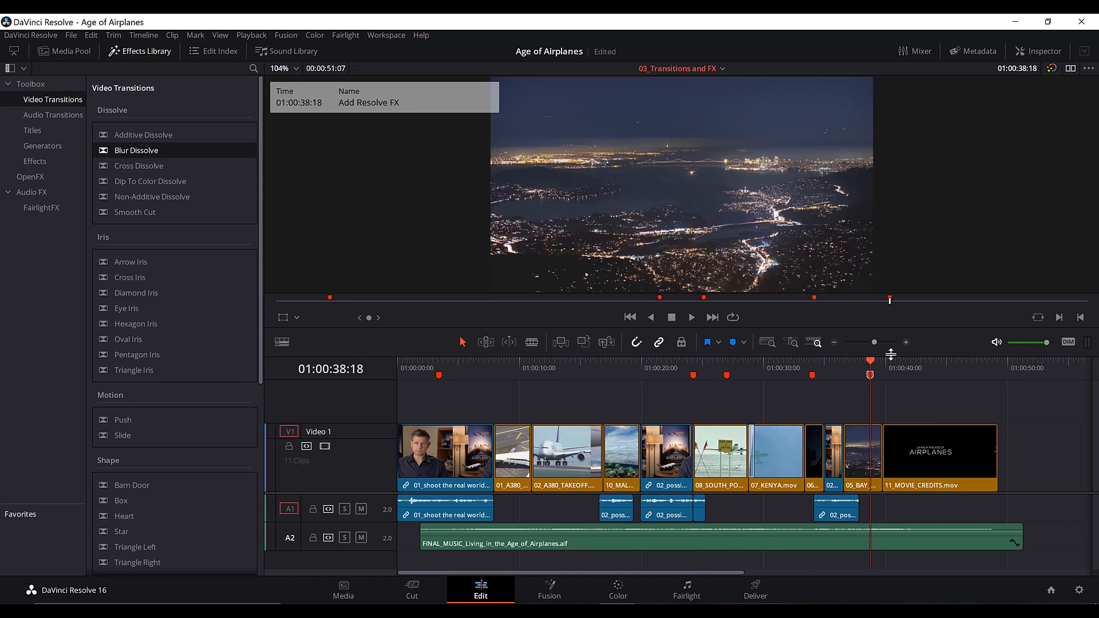
# Park the playhead at 01:00:37:20 over the 05_BAY_AREA_LIGHTS clip and save the project.
pyautogui.click(858, 370)
pyautogui.moveTo(855, 373)
pyautogui.mouseDown()
pyautogui.moveTo(844, 375)
pyautogui.moveTo(857, 379)
pyautogui.mouseUp()
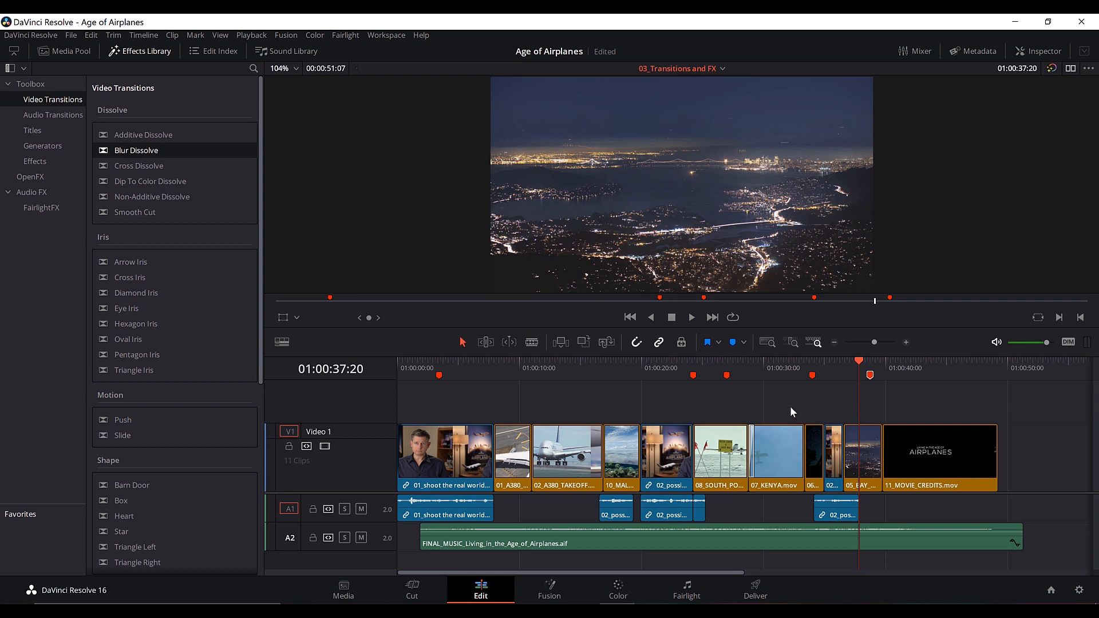
pyautogui.moveTo(874, 342); pyautogui.dragTo(882, 341)
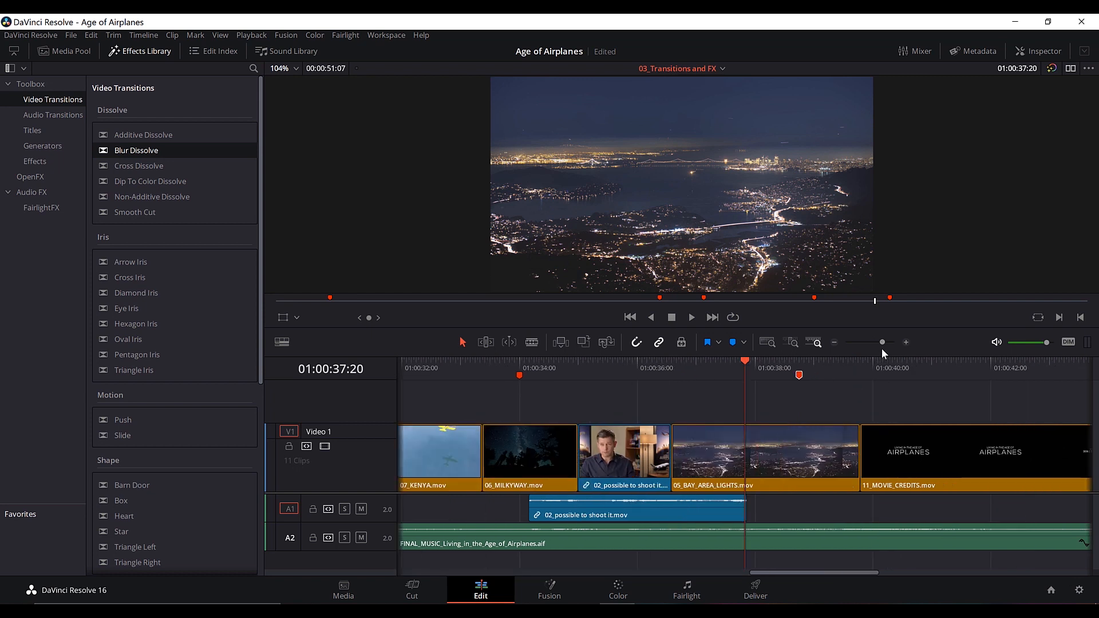
pyautogui.hotkey('ctrl', 's')
# Find "tilt" among the OpenFX filters and try Tilt-Shift Blur on the 05_BAY_AREA_LIGHTS clip, declining the Studio purchase offer.
pyautogui.click(254, 68)
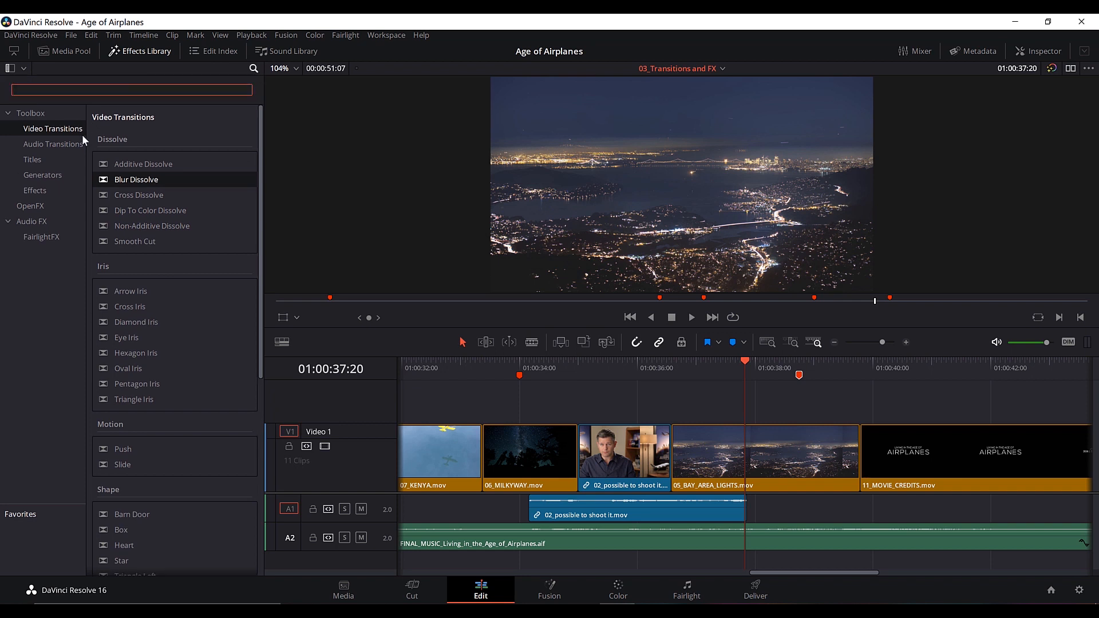
pyautogui.click(33, 206)
pyautogui.click(66, 89)
pyautogui.write('tilt')
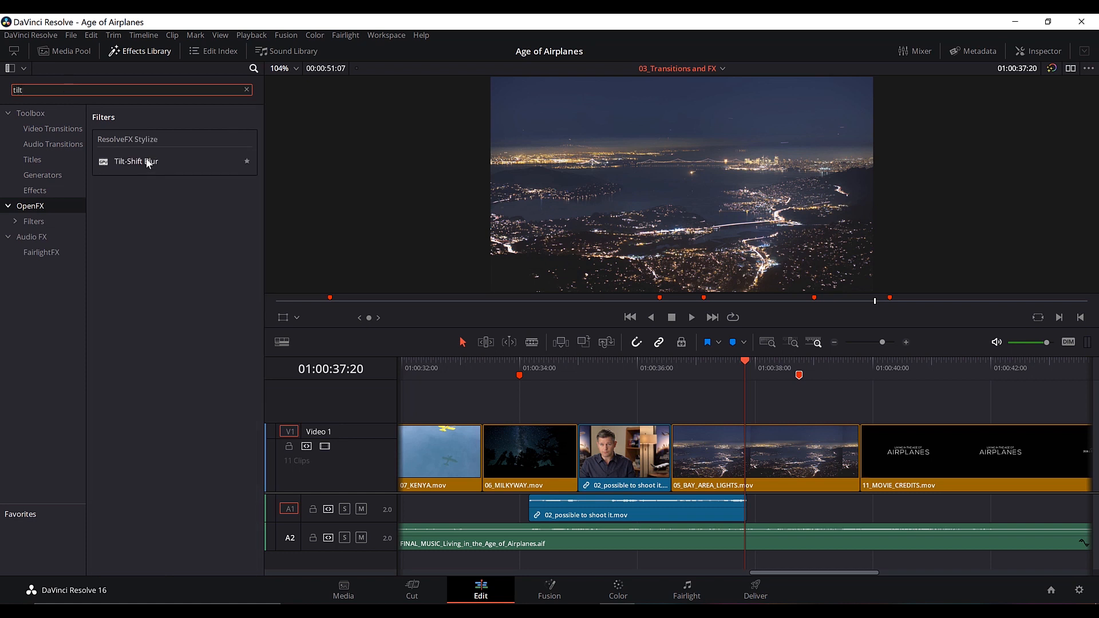
pyautogui.moveTo(146, 161); pyautogui.dragTo(756, 451)
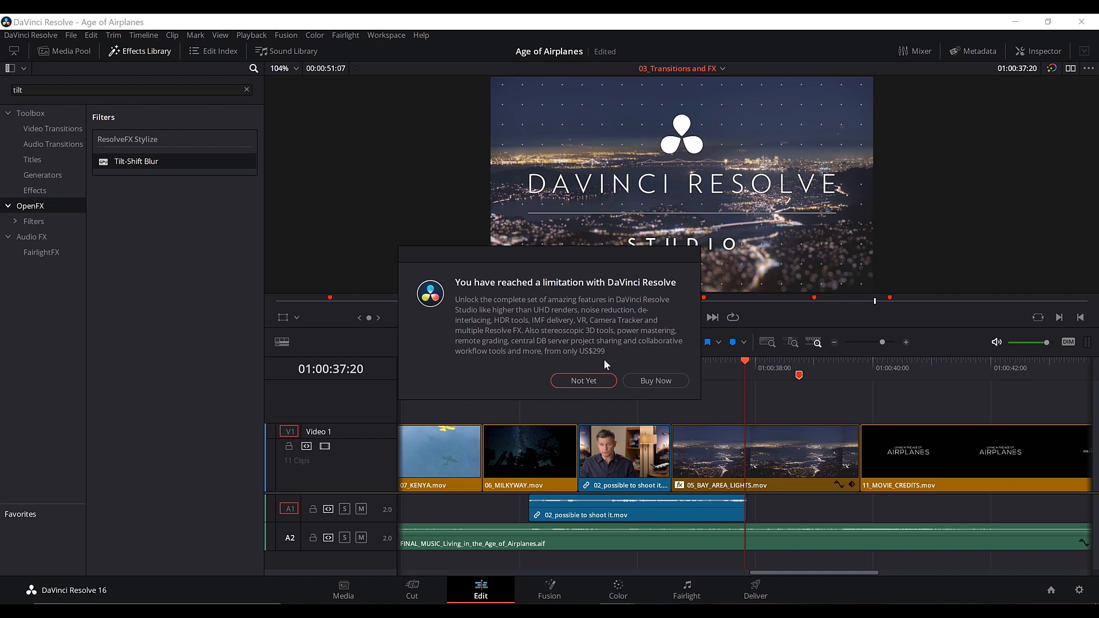
pyautogui.click(581, 389)
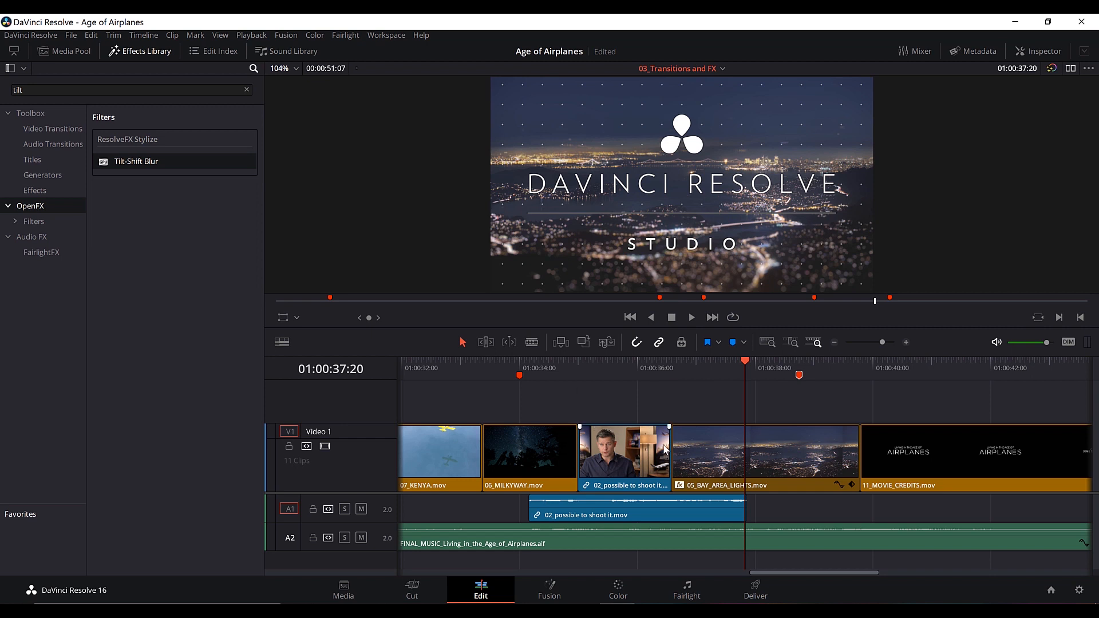
# Play the Bay Area lights clip to preview the Tilt-Shift Blur and return the playhead to 01:00:37:14.
pyautogui.press('space')
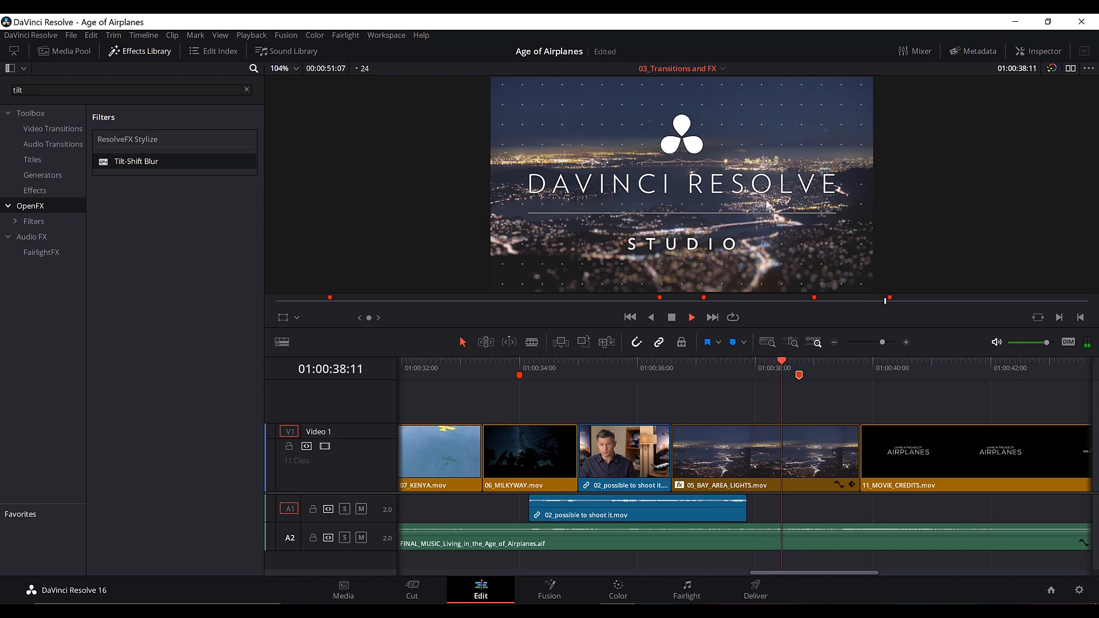
pyautogui.moveTo(743, 368)
pyautogui.mouseDown()
pyautogui.moveTo(712, 373)
pyautogui.moveTo(731, 373)
pyautogui.mouseUp()
pyautogui.press('space')
pyautogui.press('space')
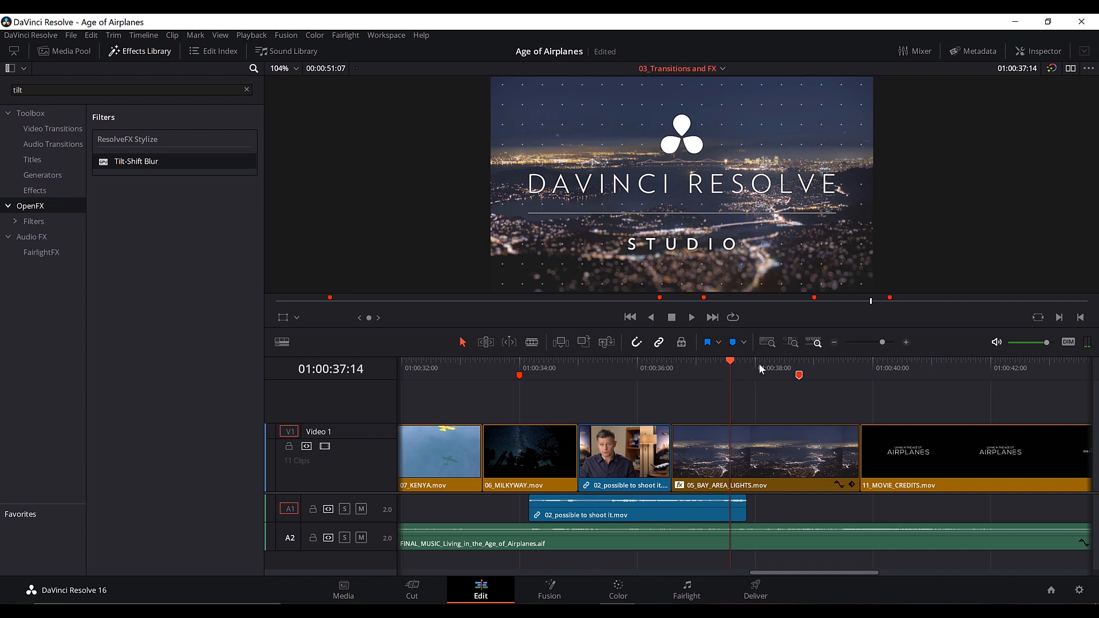
# Compare the Bay Area lights clip with Tilt-Shift Blur disabled and enabled, and remove the effect.
pyautogui.click(1040, 52)
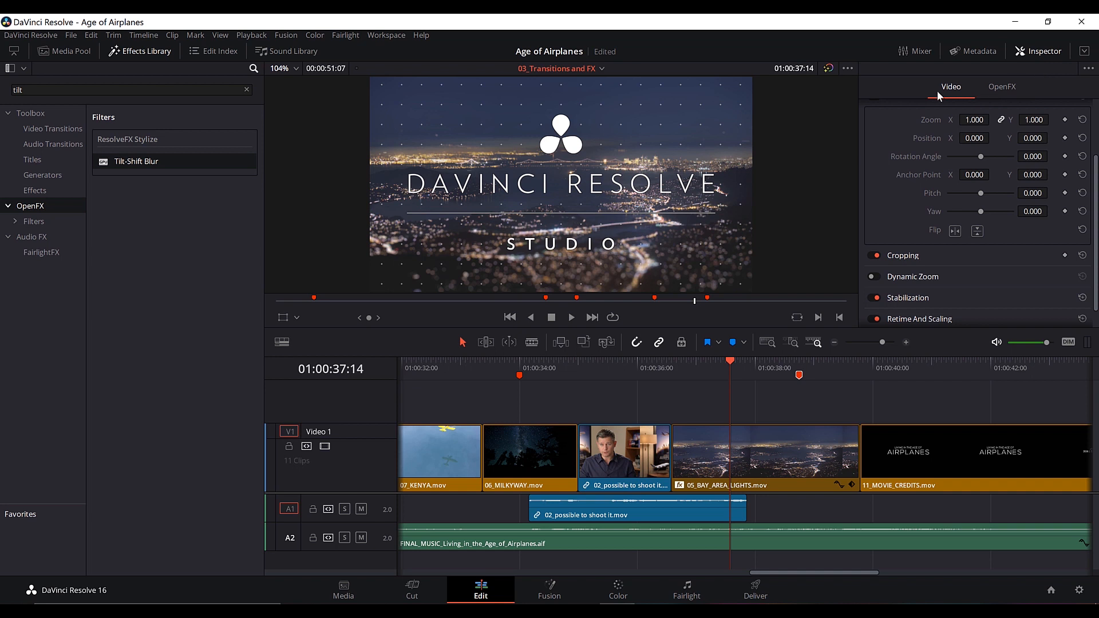
pyautogui.click(999, 90)
pyautogui.click(1003, 87)
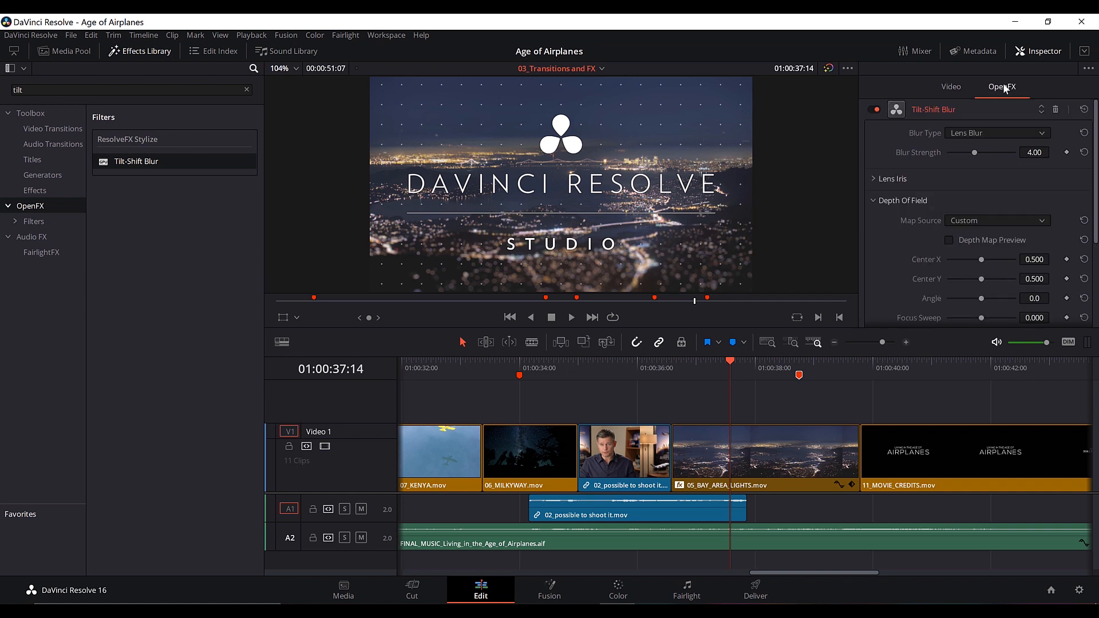
pyautogui.click(875, 110)
pyautogui.click(875, 109)
pyautogui.click(876, 110)
pyautogui.click(876, 109)
pyautogui.click(1055, 110)
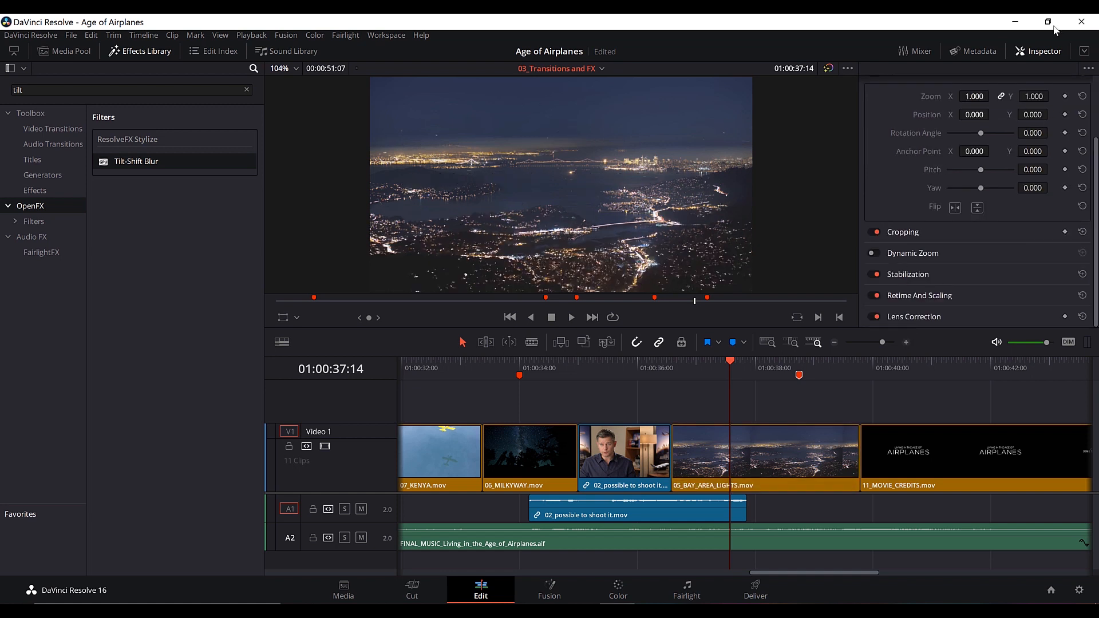
# Hide the Inspector and Effects Library and fit the whole timeline in view.
pyautogui.click(1037, 54)
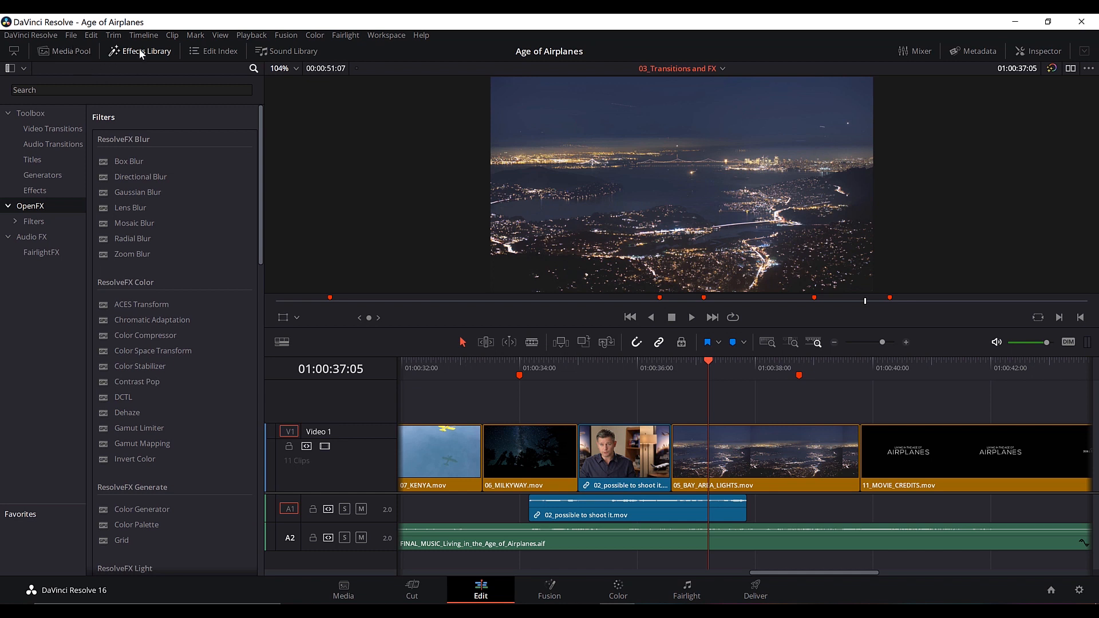
pyautogui.click(140, 52)
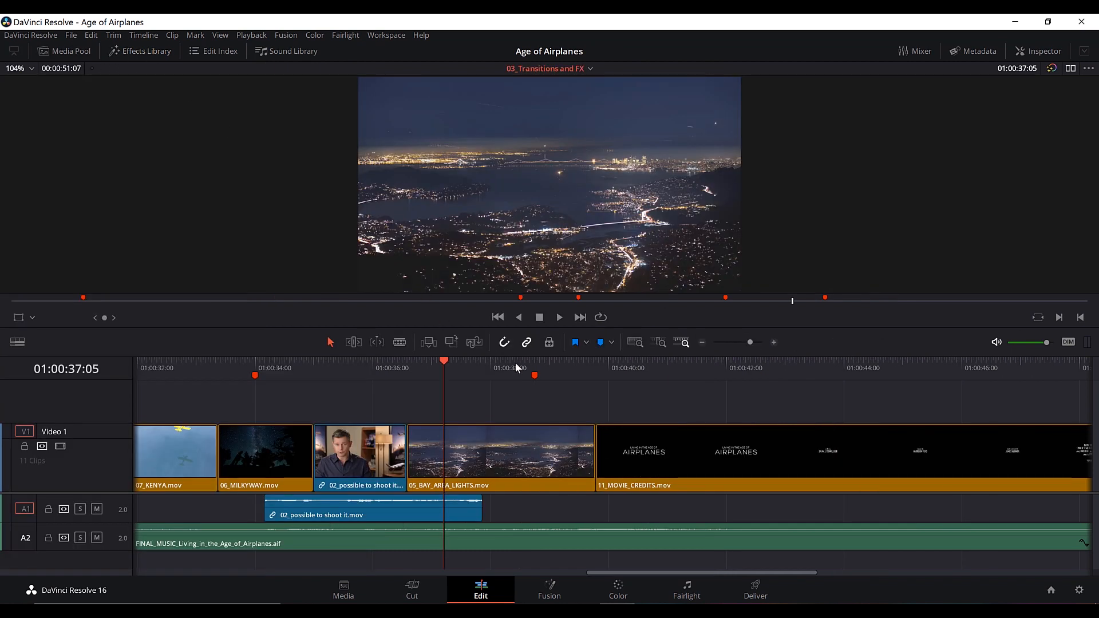
pyautogui.hotkey('shift', 'z')
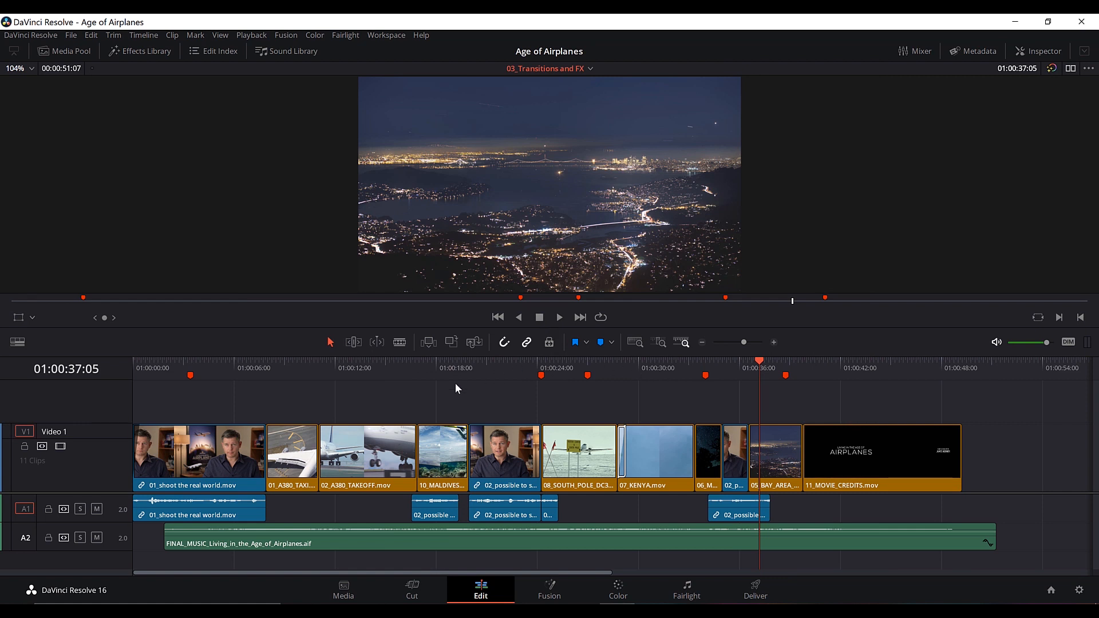
# Set the timeline's output blanking to 2.40 and save the project.
pyautogui.click(149, 35)
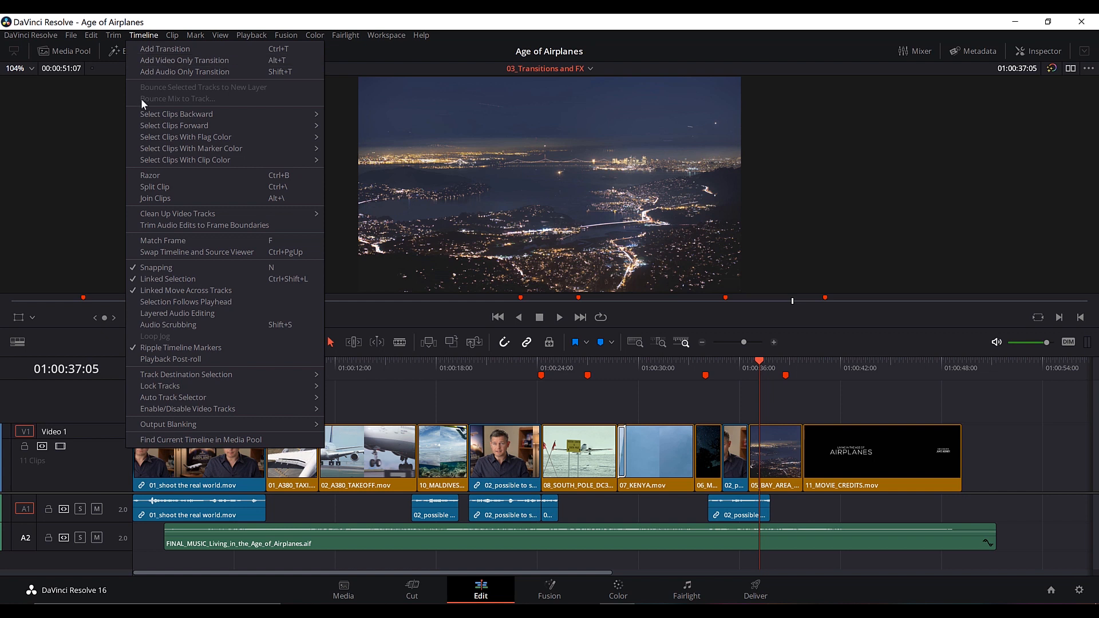
pyautogui.moveTo(292, 424)
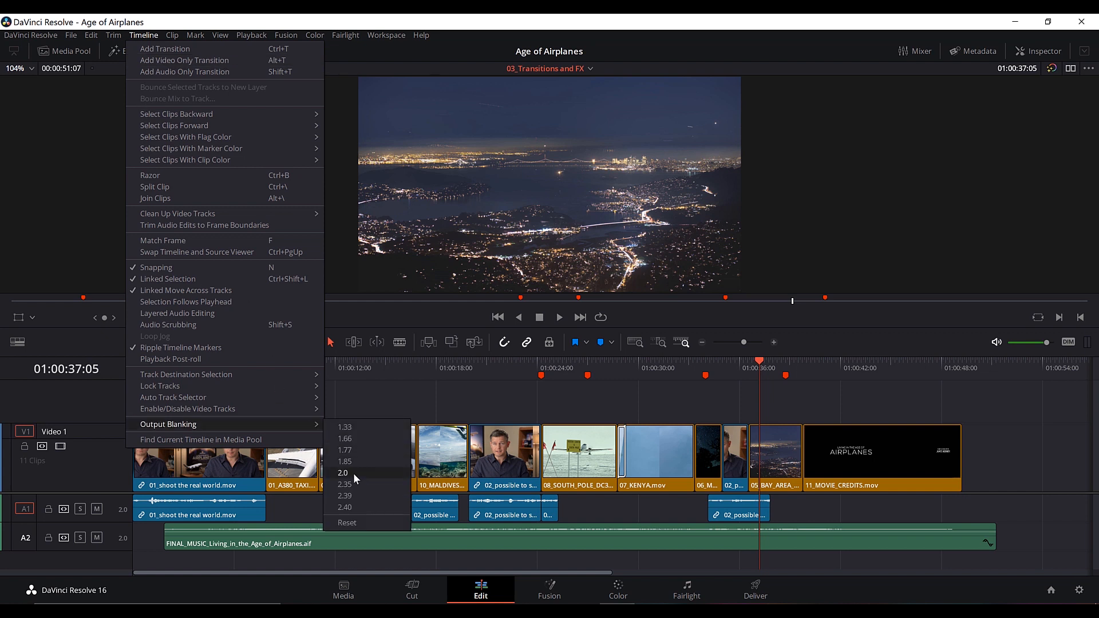
pyautogui.click(355, 506)
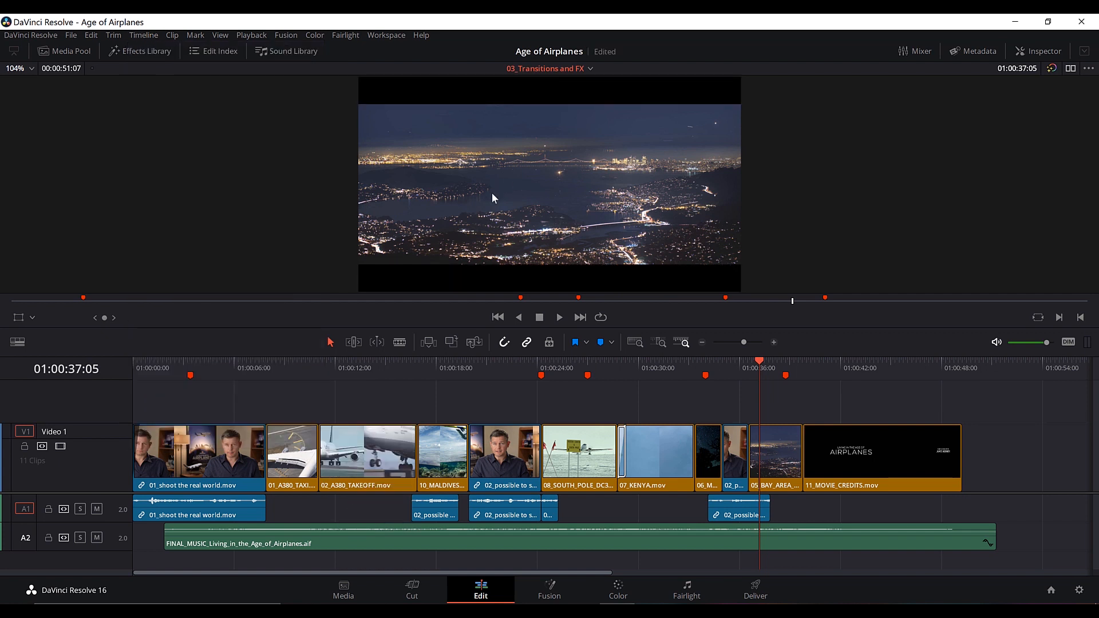
pyautogui.hotkey('ctrl', 's')
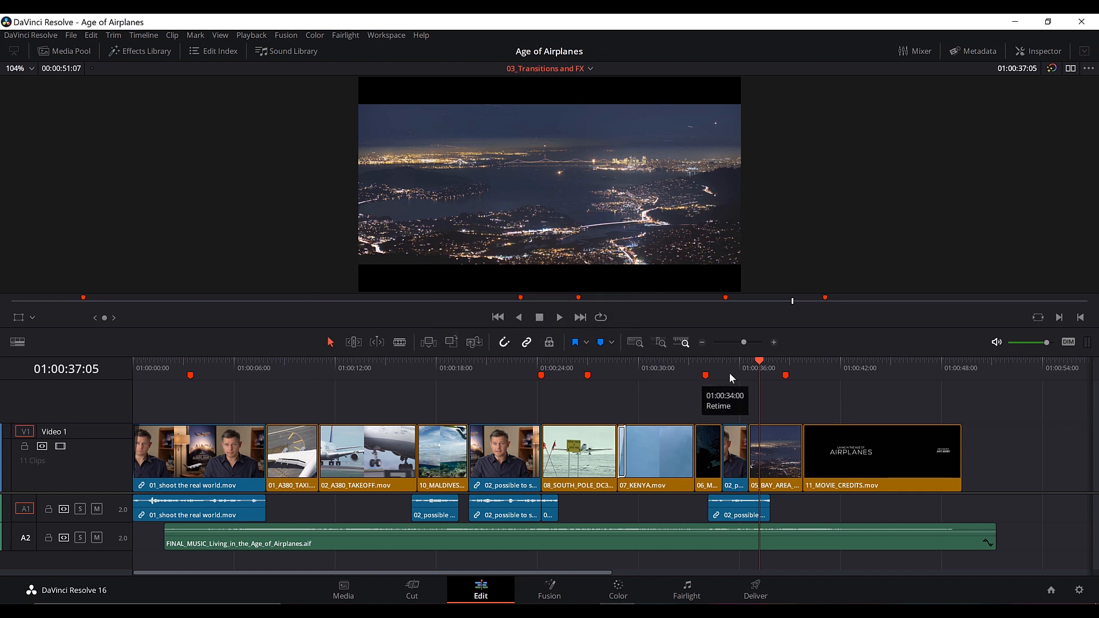
# Park the playhead over the first interview clip, select it and show its transform settings.
pyautogui.moveTo(354, 376); pyautogui.dragTo(161, 397)
pyautogui.click(209, 453)
pyautogui.click(211, 448)
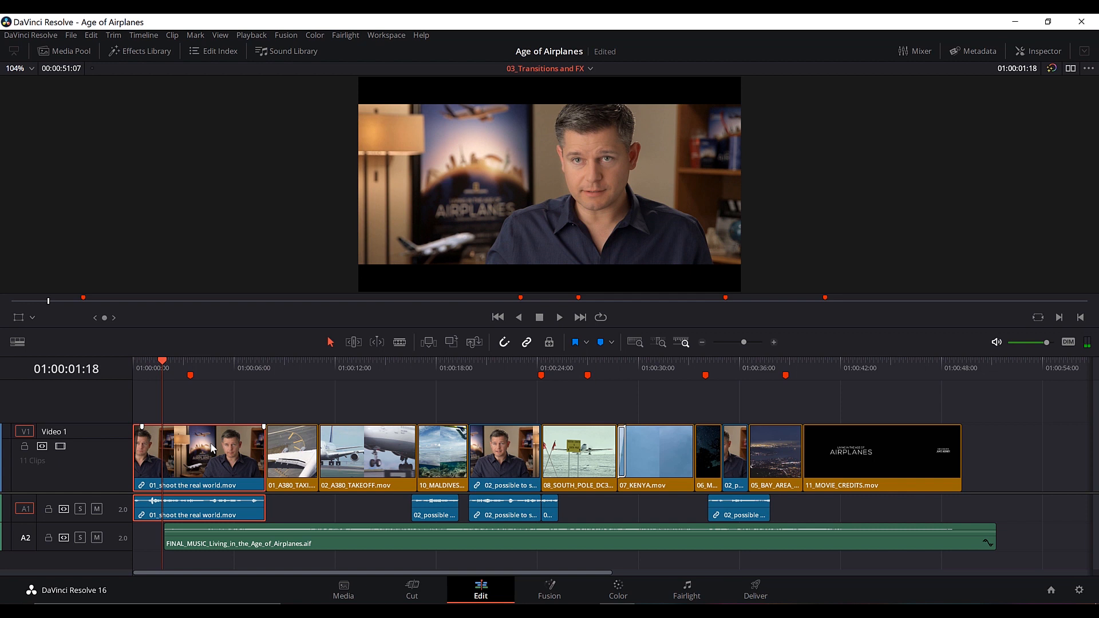
pyautogui.click(1028, 50)
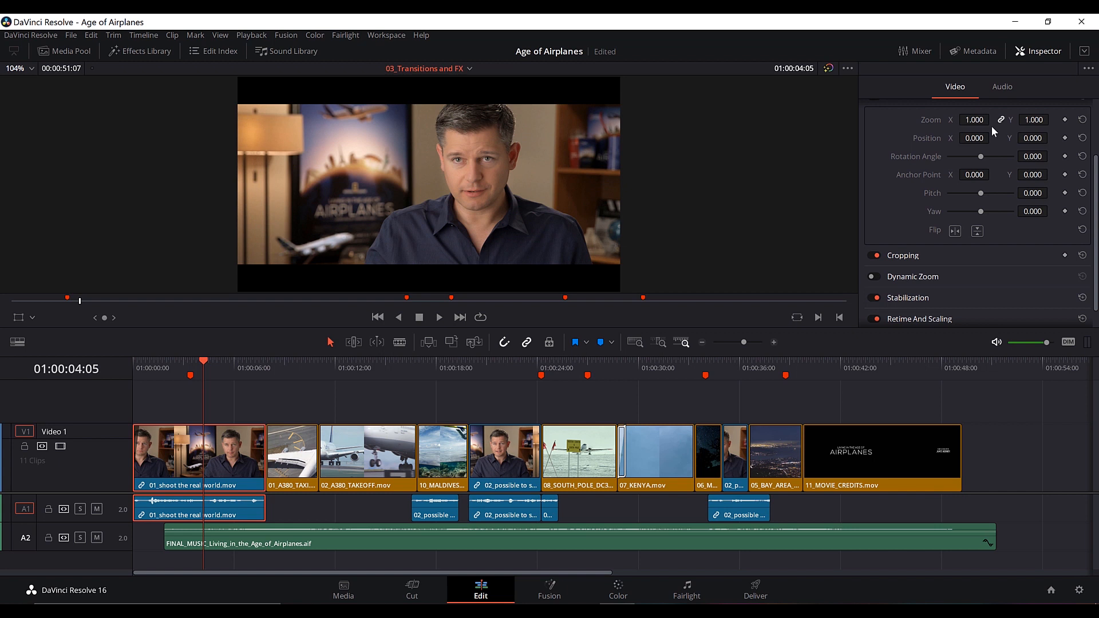
# Try transform changes such as Rotation Angle and Yaw on the first interview clip, undoing each one.
pyautogui.moveTo(977, 119); pyautogui.dragTo(952, 159)
pyautogui.hotkey('ctrl', 'z')
pyautogui.hotkey('ctrl', 'z')
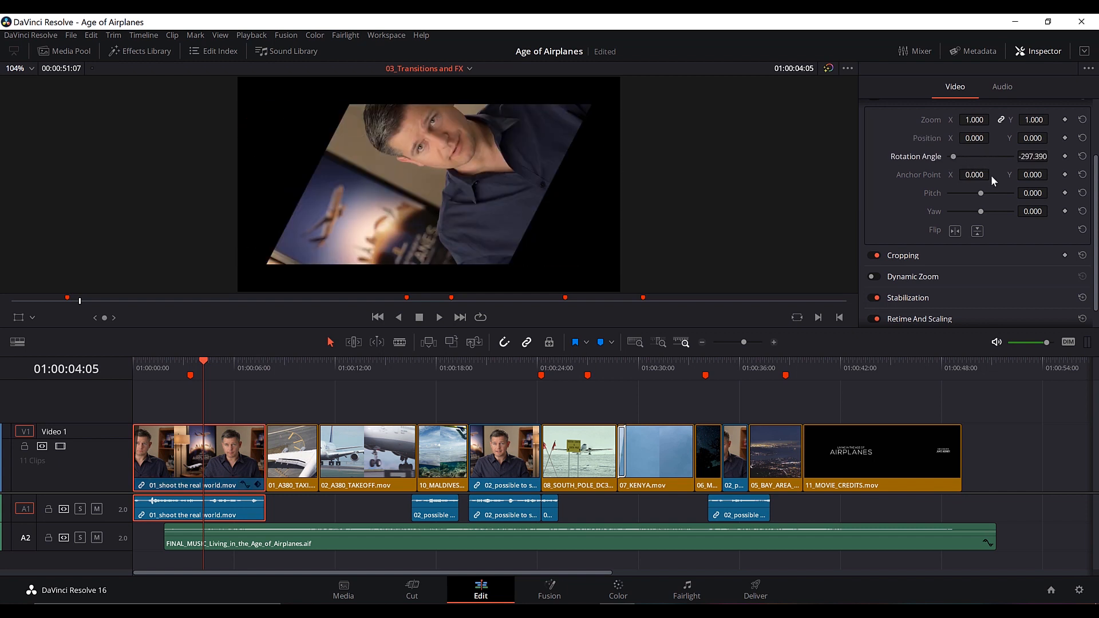
pyautogui.hotkey('ctrl', 'z')
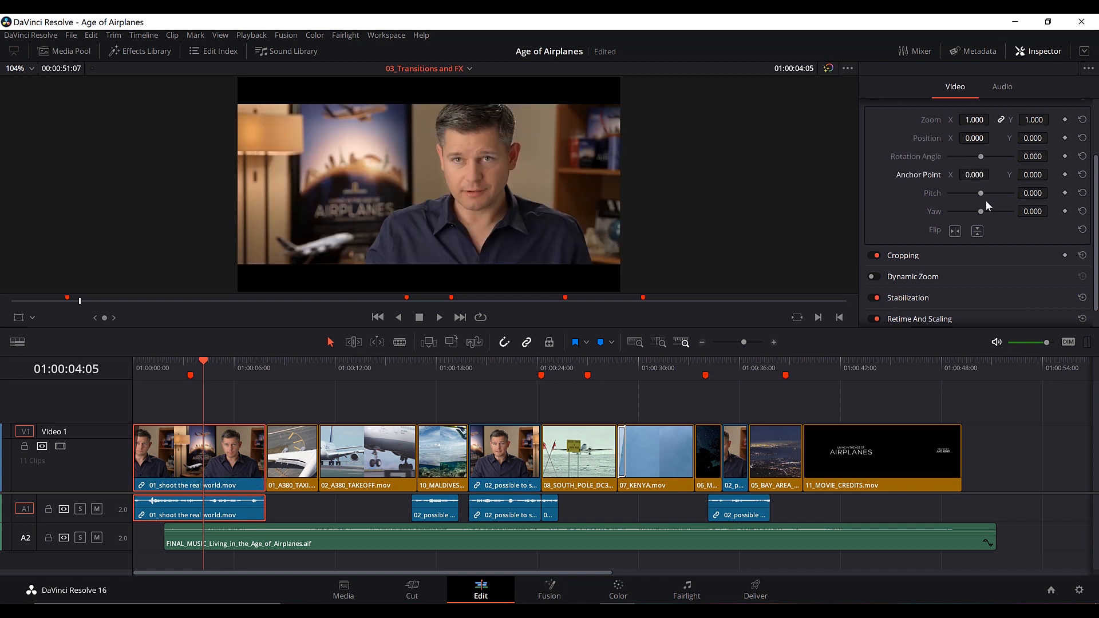
pyautogui.moveTo(980, 193); pyautogui.dragTo(960, 214)
pyautogui.hotkey('ctrl', 'z')
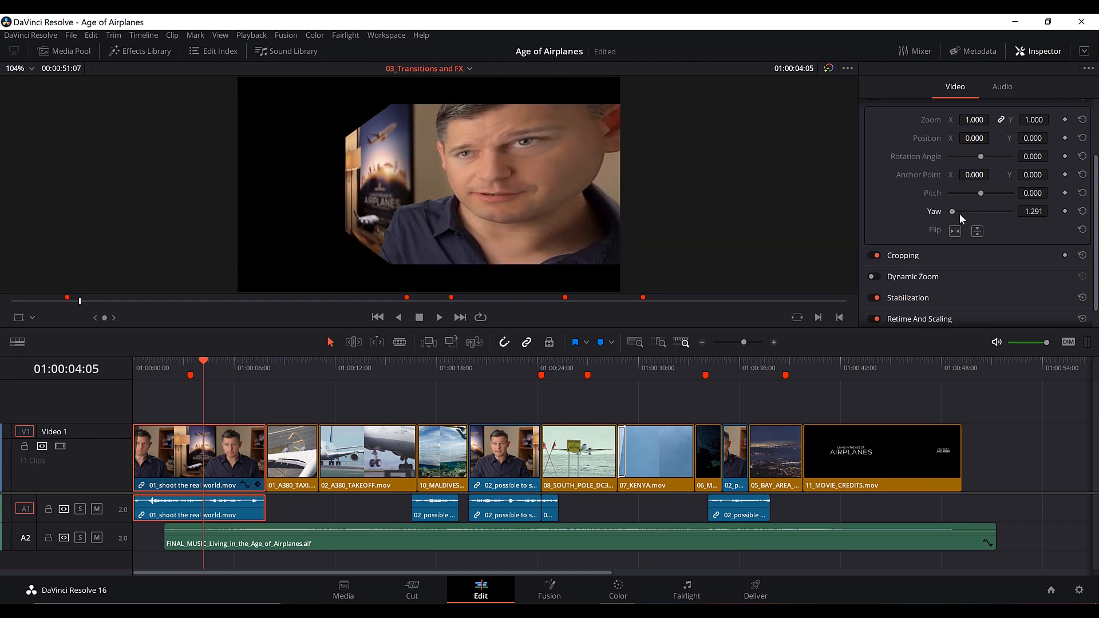
pyautogui.hotkey('ctrl', 'z')
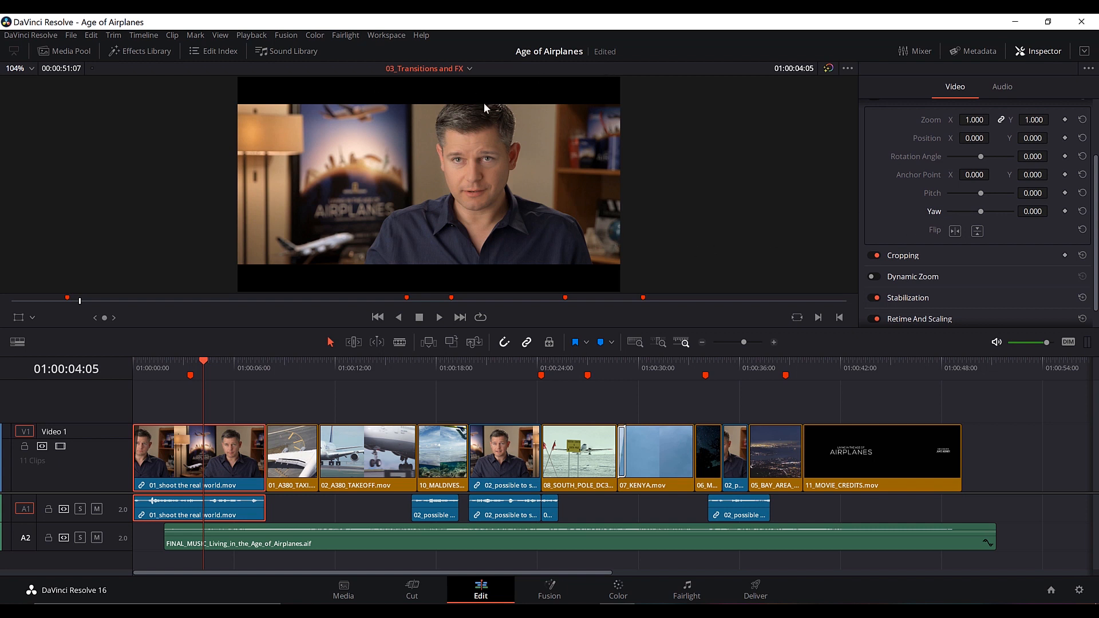
# Set the first interview clip's Position Y to -50 and keep that clip selected.
pyautogui.moveTo(1028, 138); pyautogui.dragTo(1001, 138)
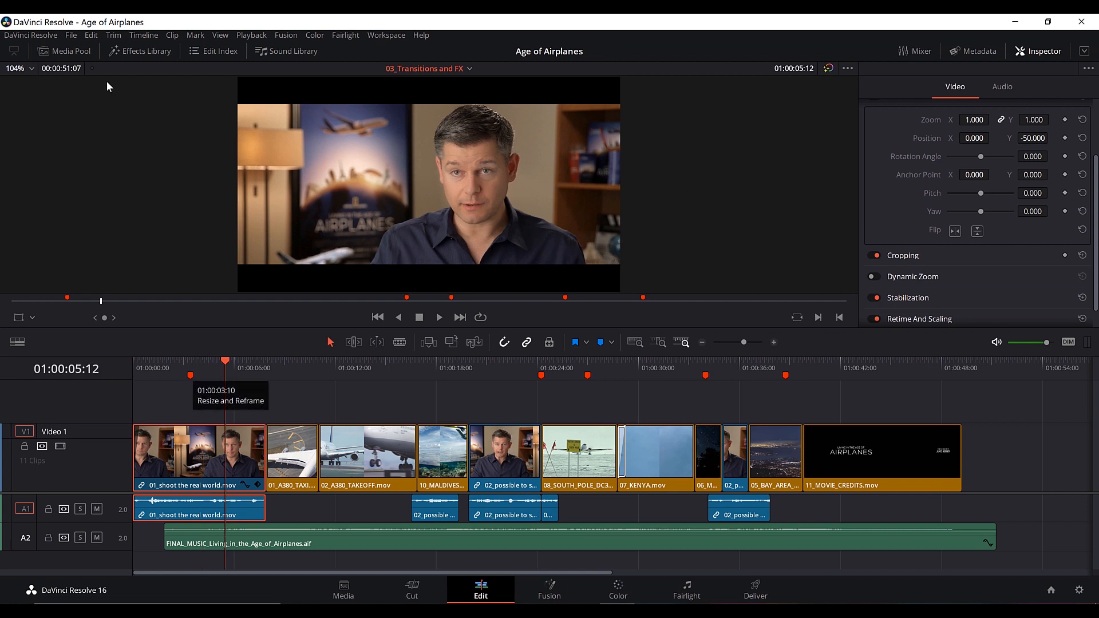
pyautogui.click(91, 35)
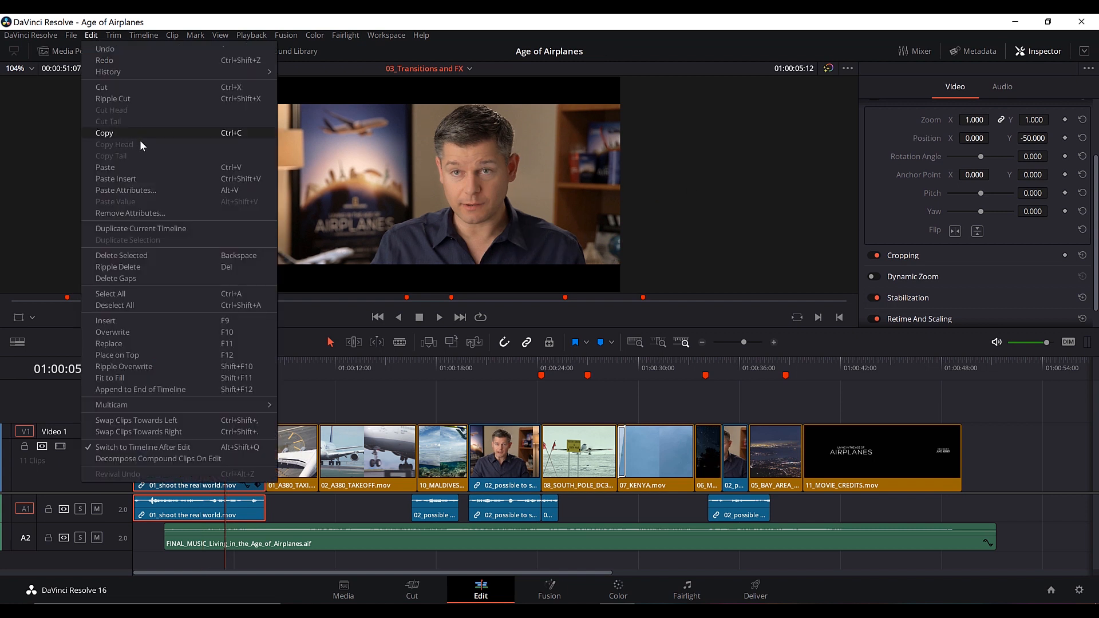
pyautogui.click(302, 456)
pyautogui.click(194, 452)
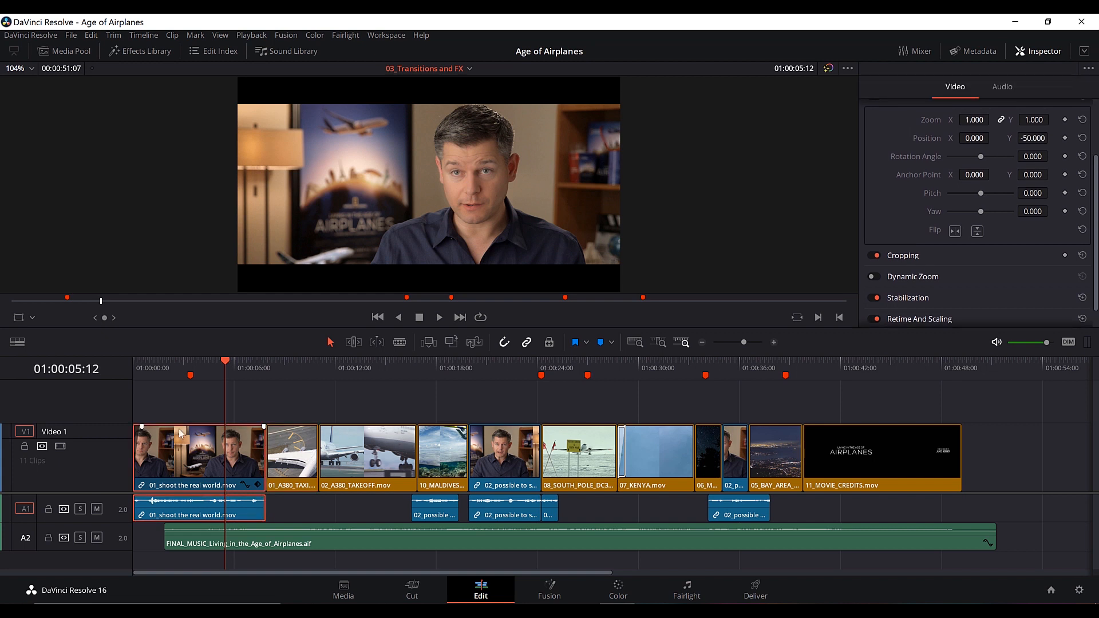
# Select all timeline clips that have the Navy clip color.
pyautogui.click(143, 35)
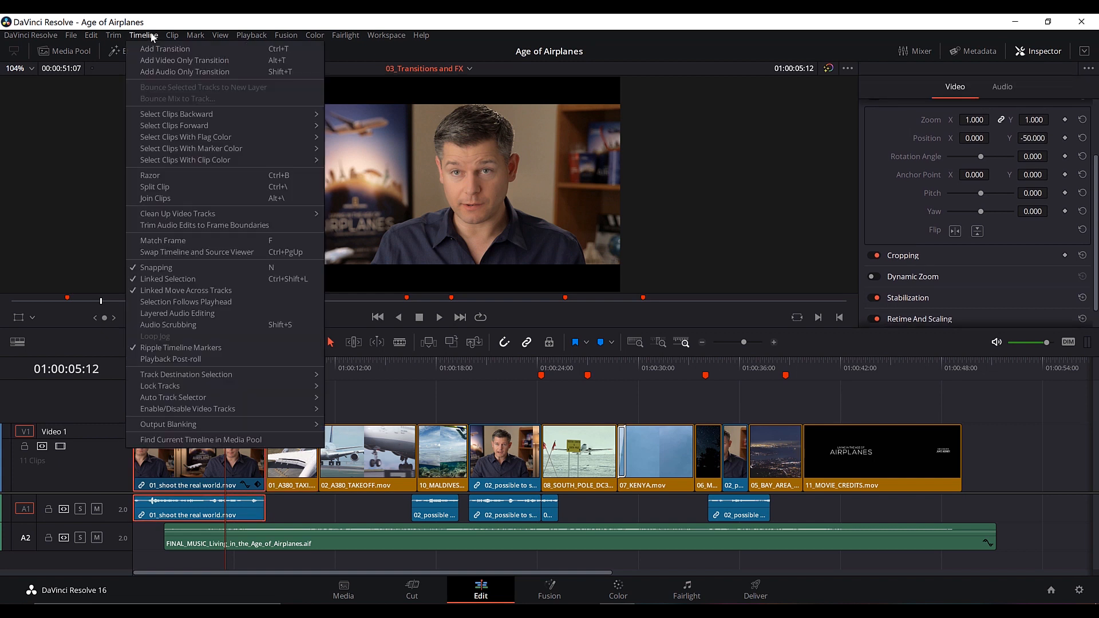
pyautogui.moveTo(202, 160)
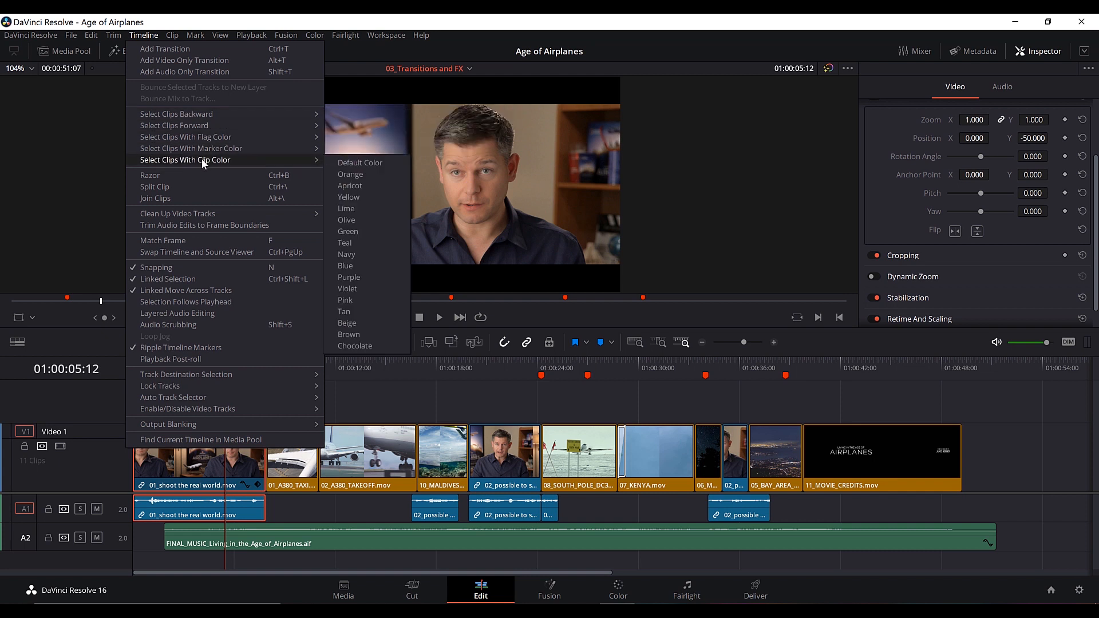
pyautogui.click(359, 255)
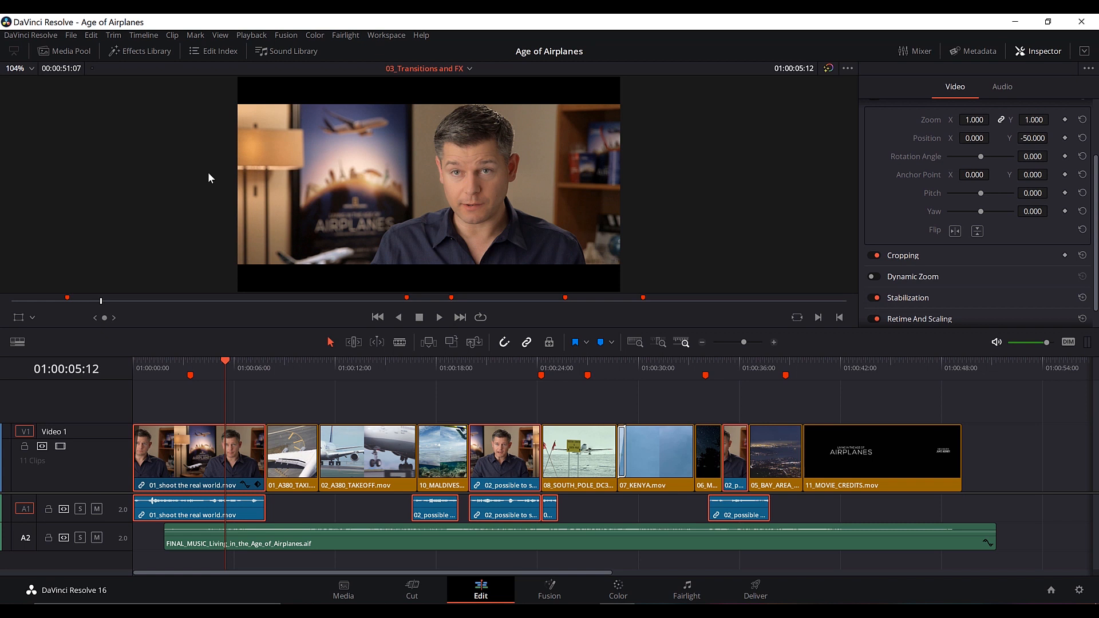
# Paste only the Position attribute copied from the first interview clip onto all the selected clips.
pyautogui.click(91, 35)
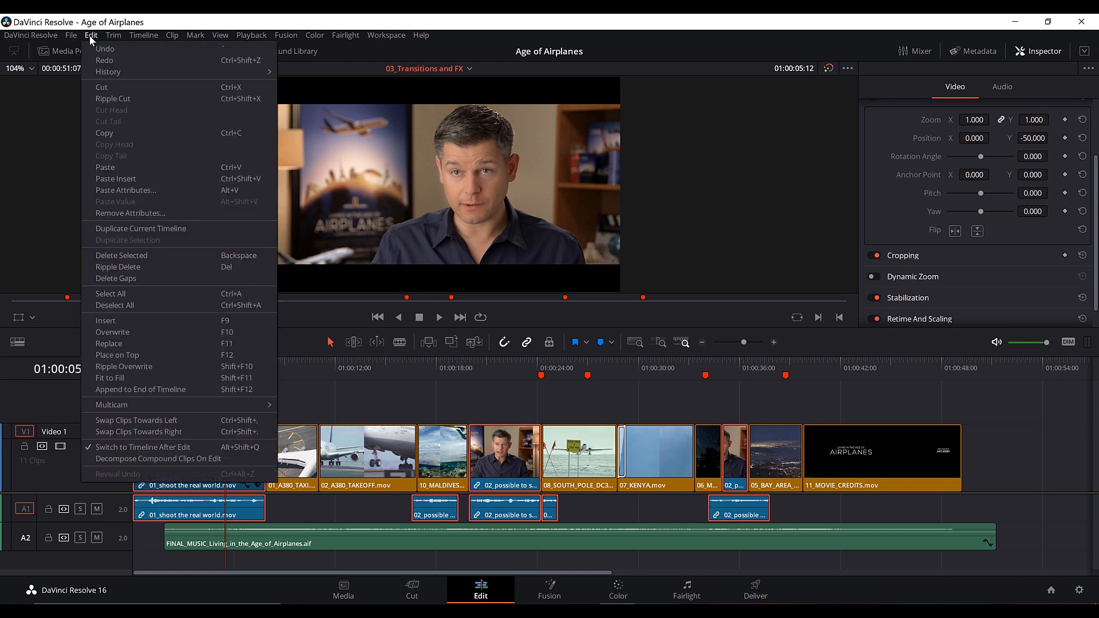
pyautogui.click(156, 190)
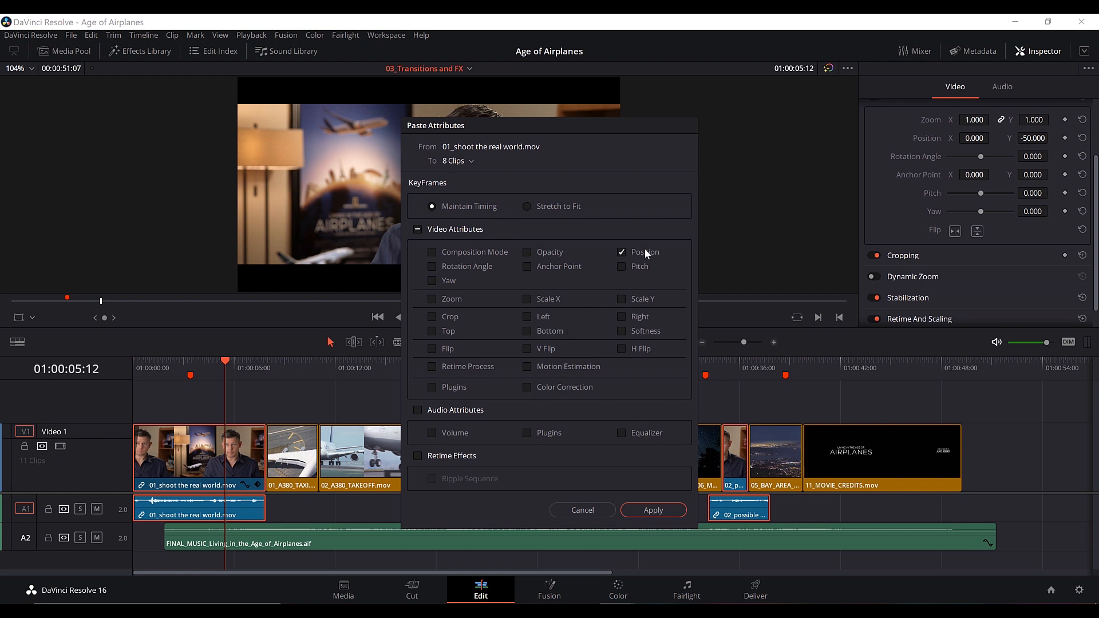
pyautogui.click(653, 510)
# Deselect the clips and play back the second interview clip to check its framing.
pyautogui.click(465, 411)
pyautogui.press('space')
pyautogui.click(480, 368)
pyautogui.press('space')
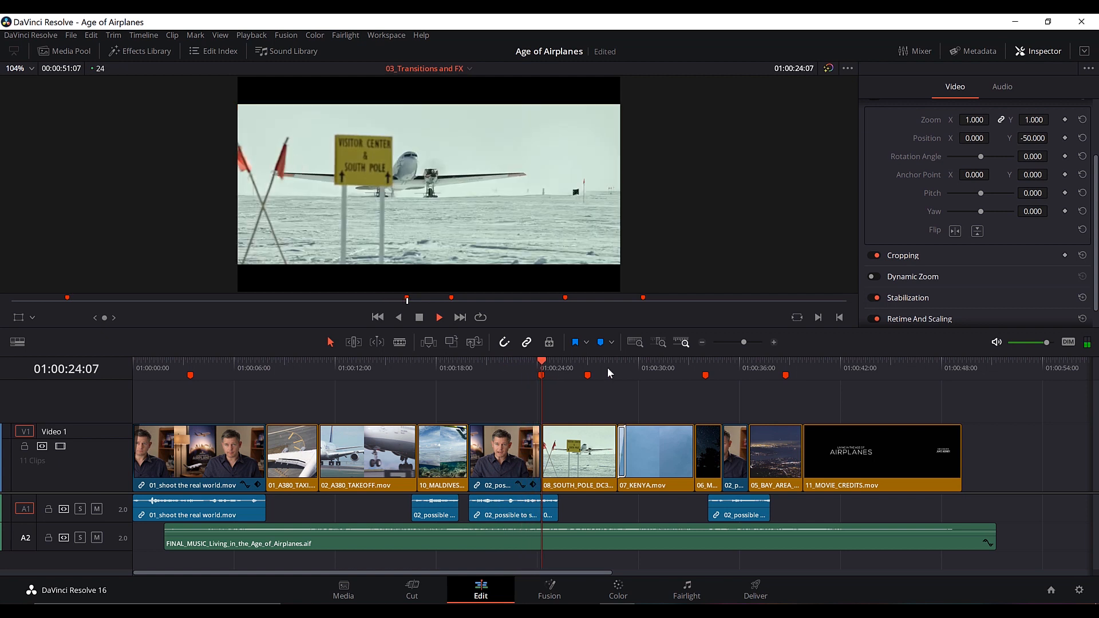
pyautogui.press('space')
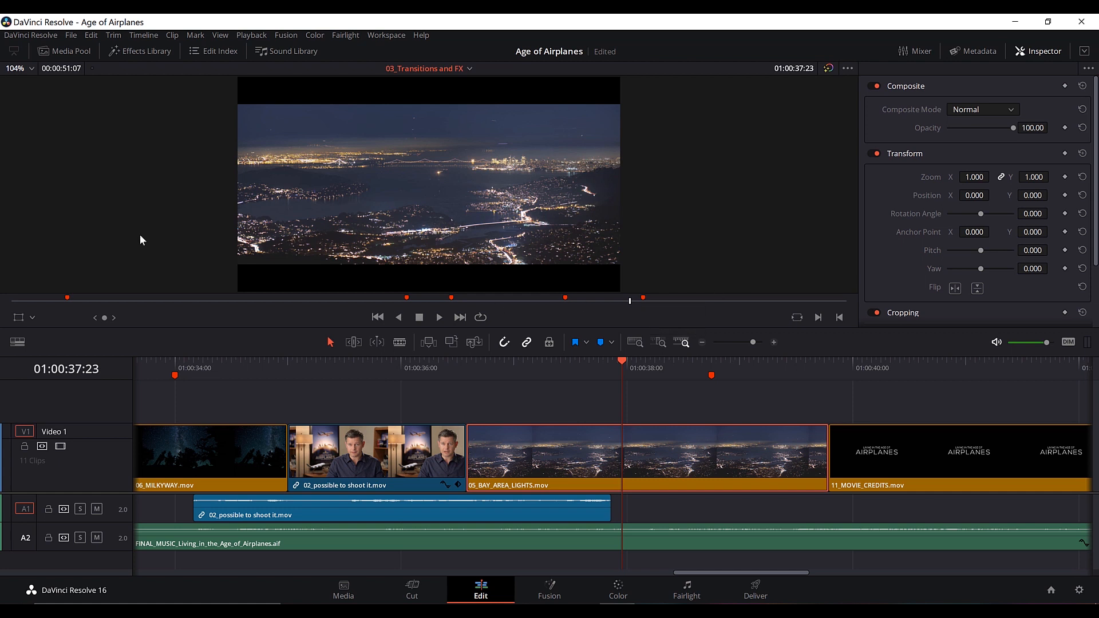
# Enlarge 05_BAY_AREA_LIGHTS.mov to a Zoom of 1.200 with the on-screen transform handles, finishing with the handles hidden.
pyautogui.click(24, 316)
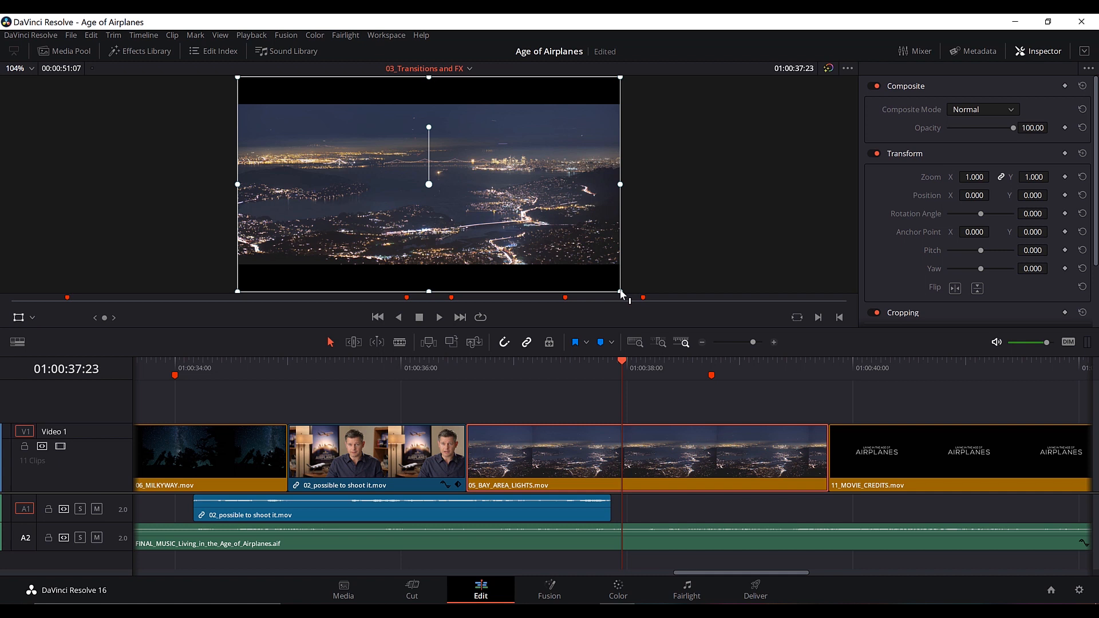
pyautogui.moveTo(622, 294); pyautogui.dragTo(659, 322)
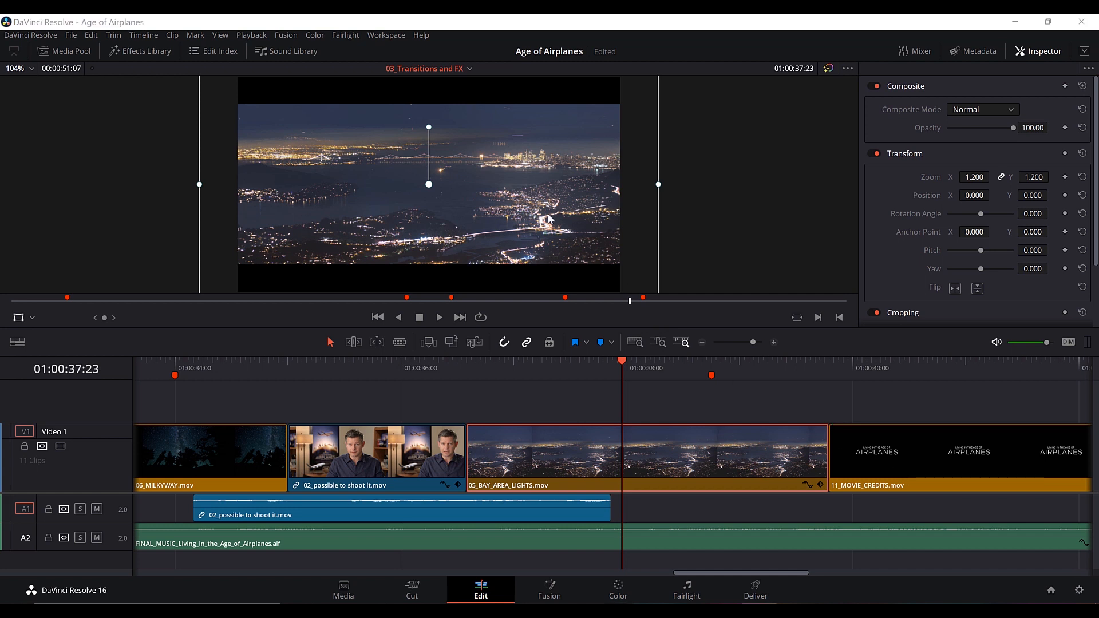
pyautogui.click(31, 70)
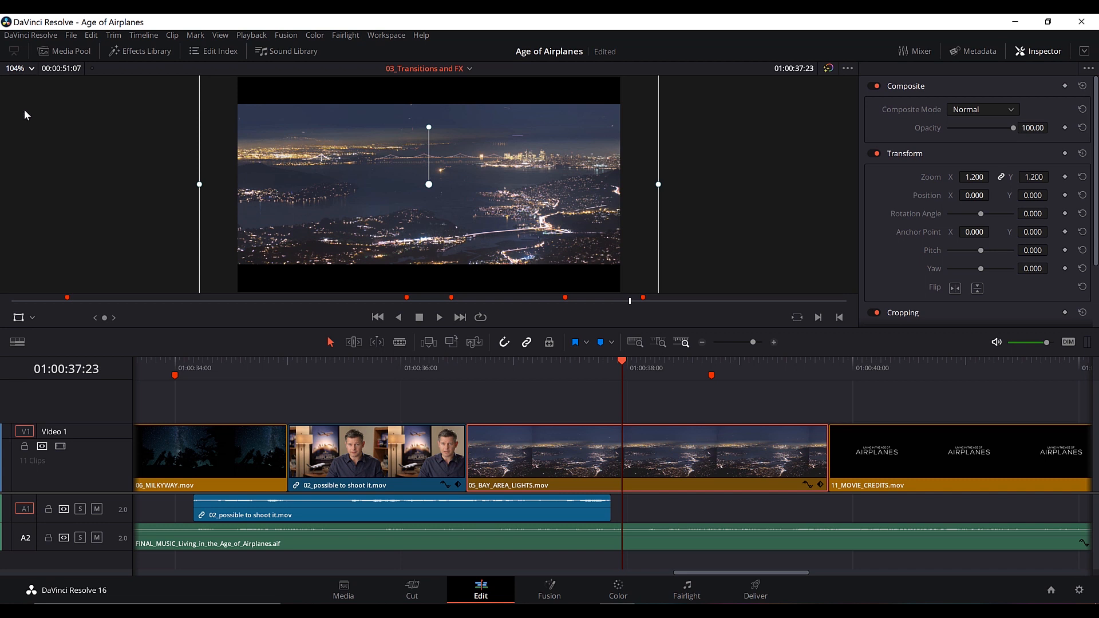
pyautogui.click(24, 108)
pyautogui.click(22, 70)
pyautogui.click(24, 120)
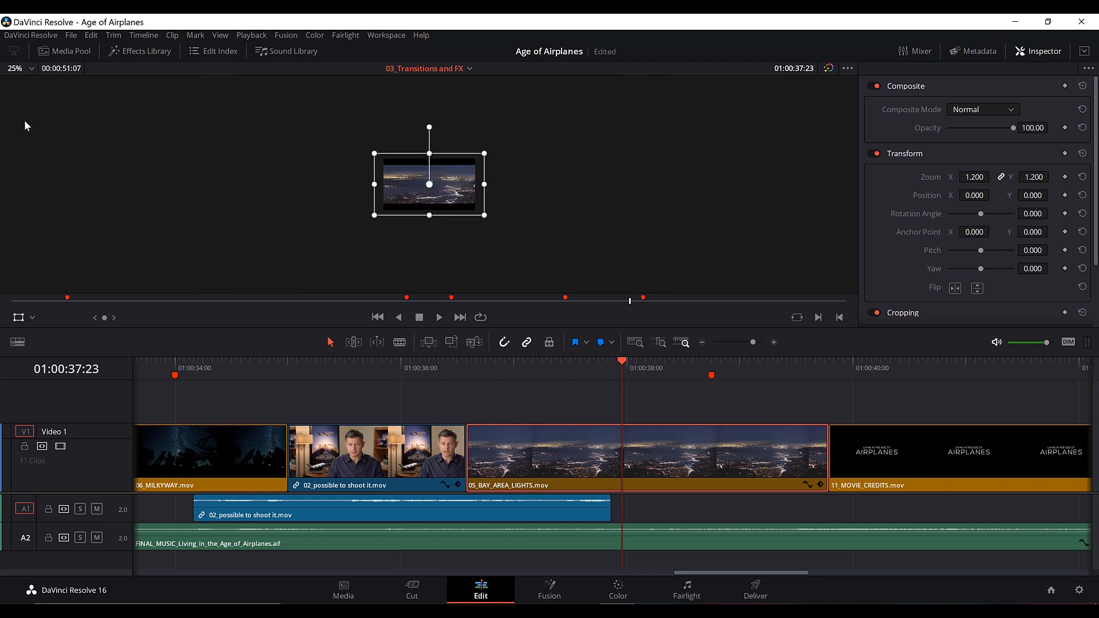
pyautogui.click(22, 70)
pyautogui.click(30, 85)
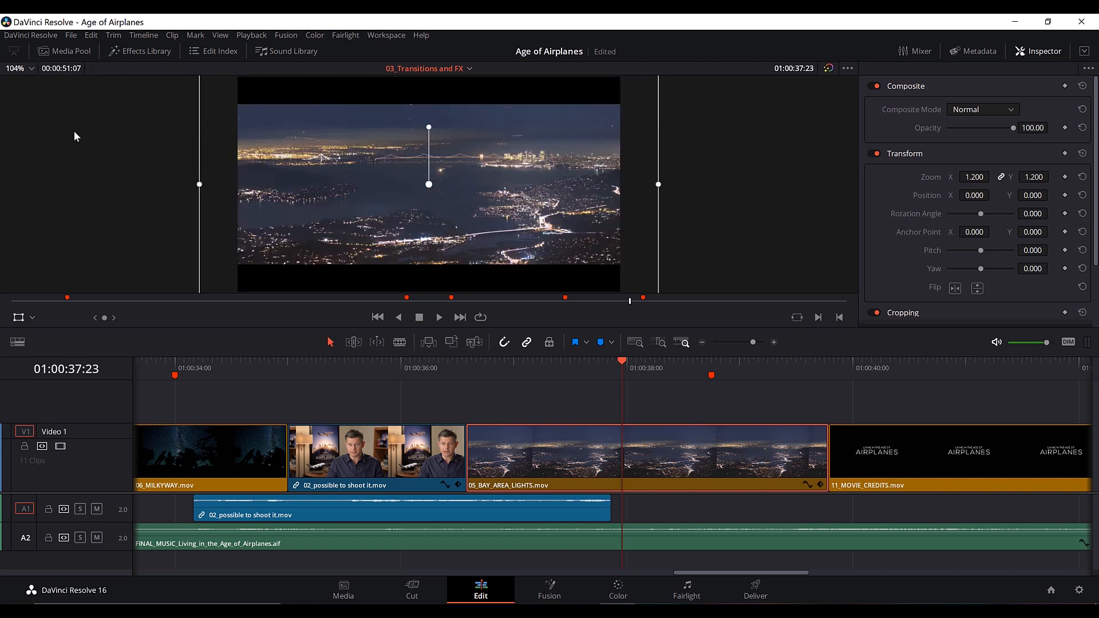
pyautogui.click(20, 319)
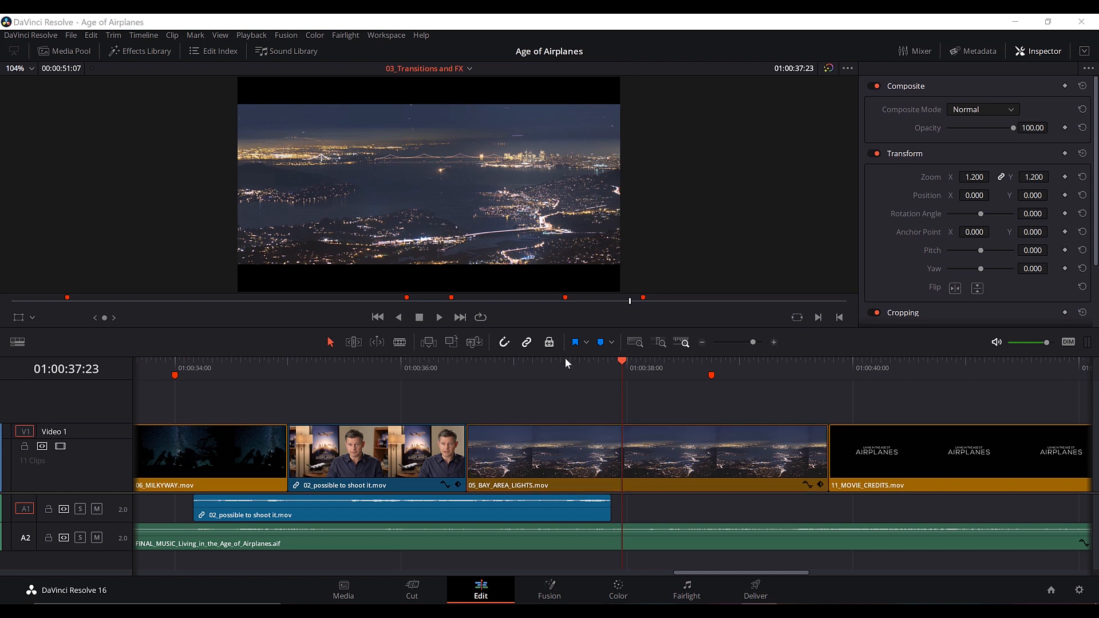
# Select 05_BAY_AREA_LIGHTS.mov and add a Zoom keyframe to it at 01:00:37:12.
pyautogui.moveTo(552, 367); pyautogui.dragTo(392, 389)
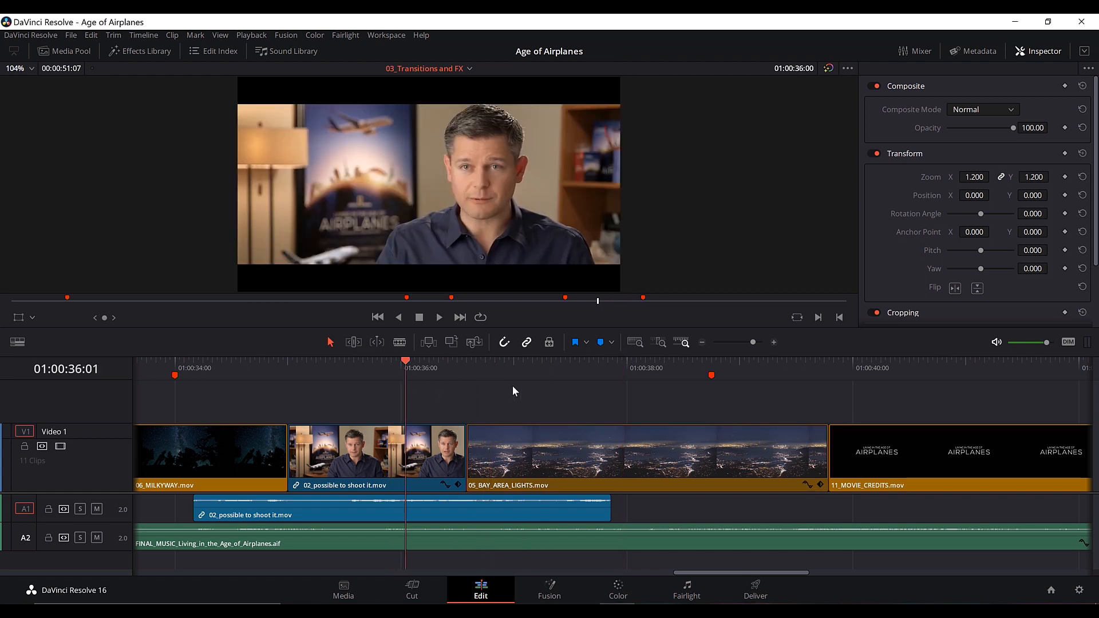
pyautogui.click(556, 407)
pyautogui.click(594, 442)
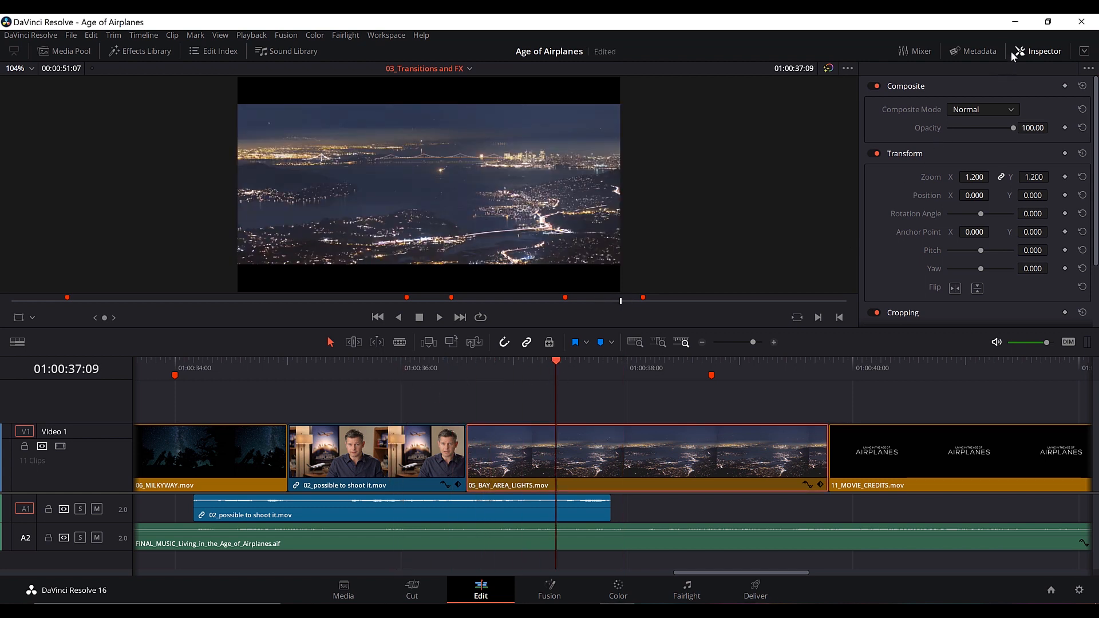
pyautogui.click(1032, 50)
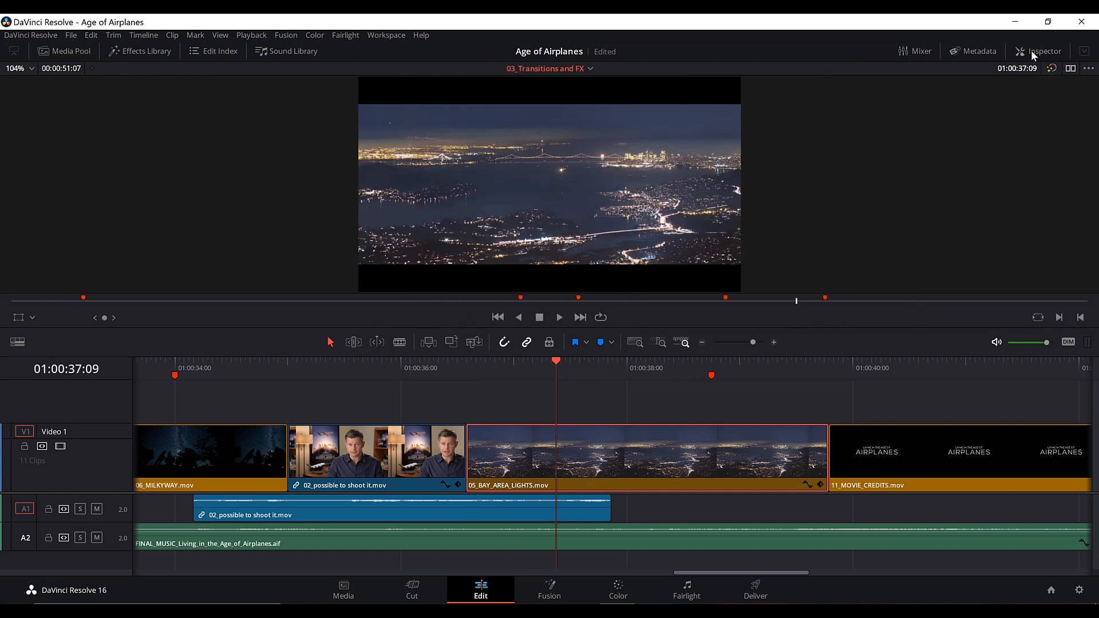
pyautogui.click(1031, 49)
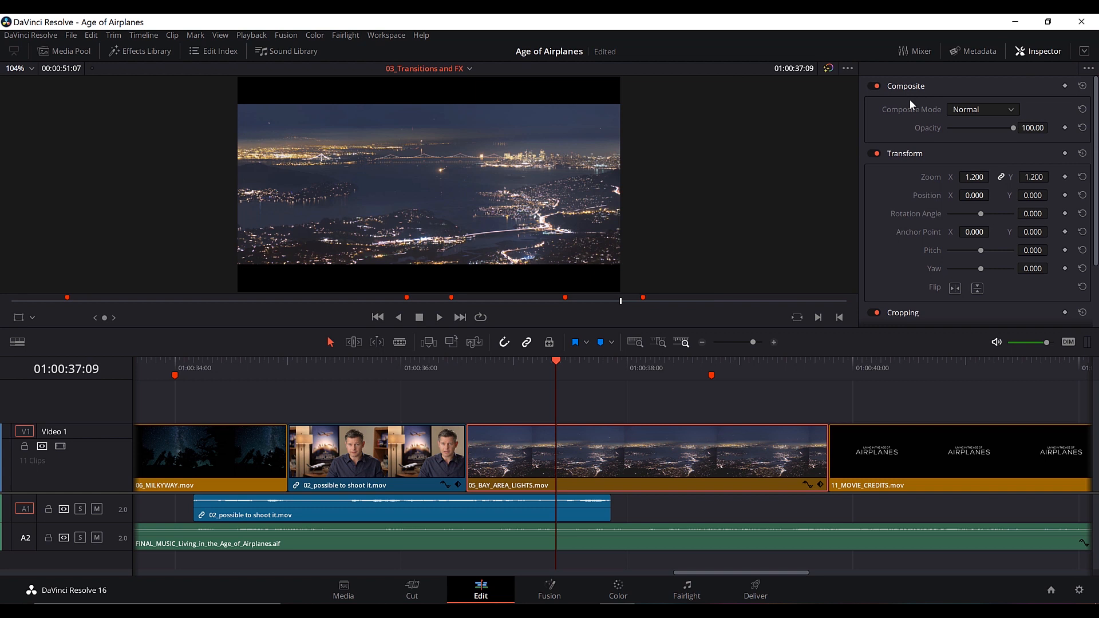
pyautogui.moveTo(575, 356)
pyautogui.mouseDown()
pyautogui.moveTo(487, 376)
pyautogui.moveTo(570, 371)
pyautogui.mouseUp()
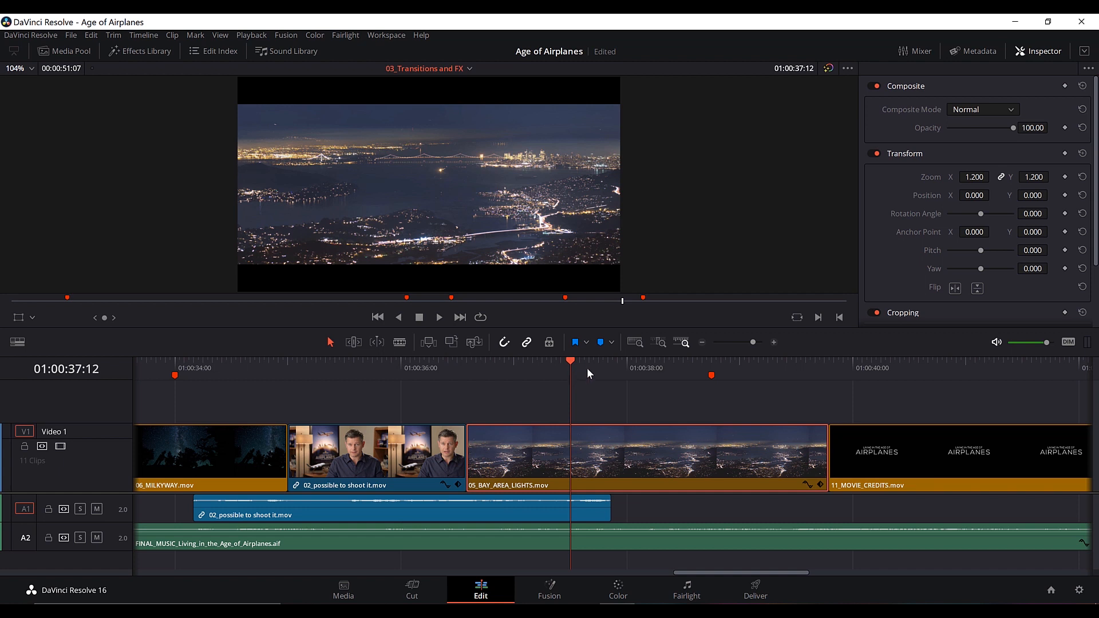
pyautogui.click(1064, 178)
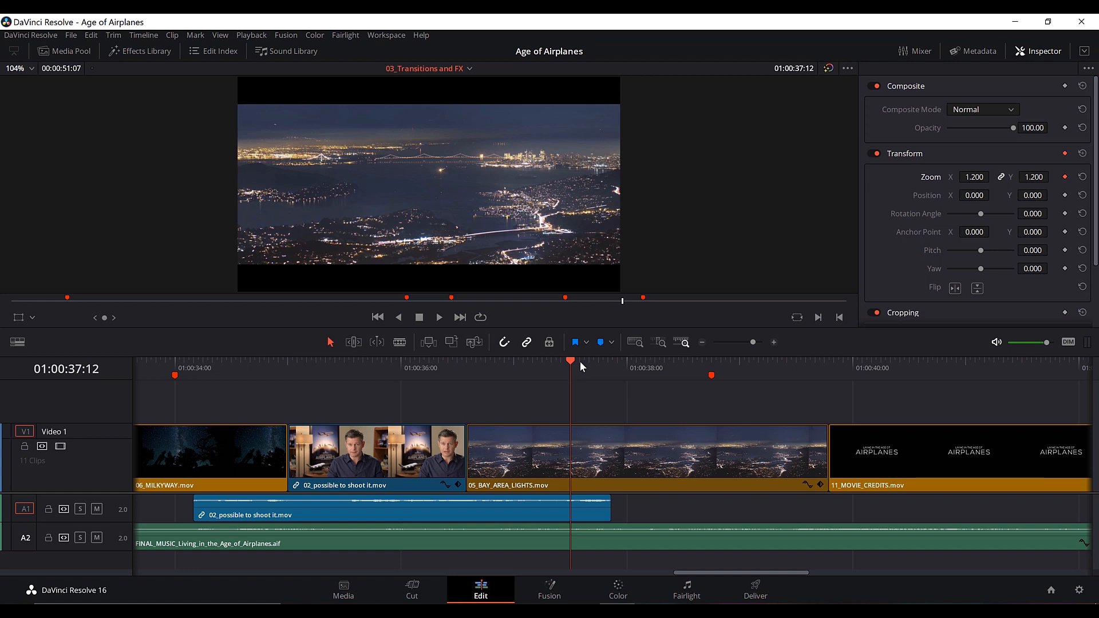
# Set the clip's Zoom to 1.000 at 01:00:38:23 for a second keyframe and play back the animation.
pyautogui.moveTo(567, 371); pyautogui.dragTo(732, 359)
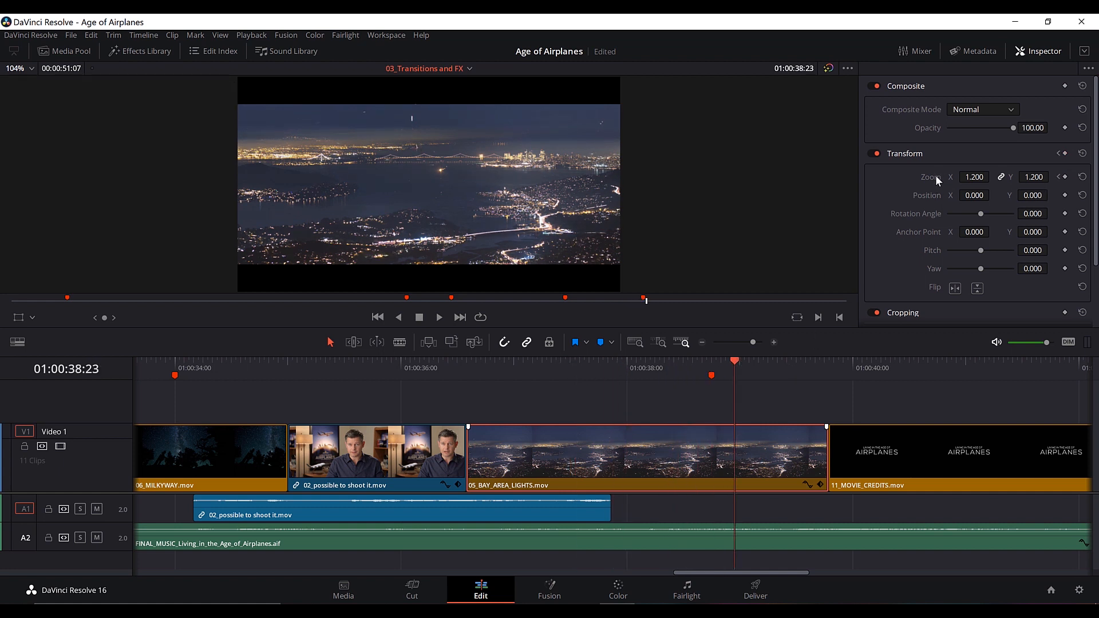
pyautogui.moveTo(971, 177); pyautogui.dragTo(1006, 175)
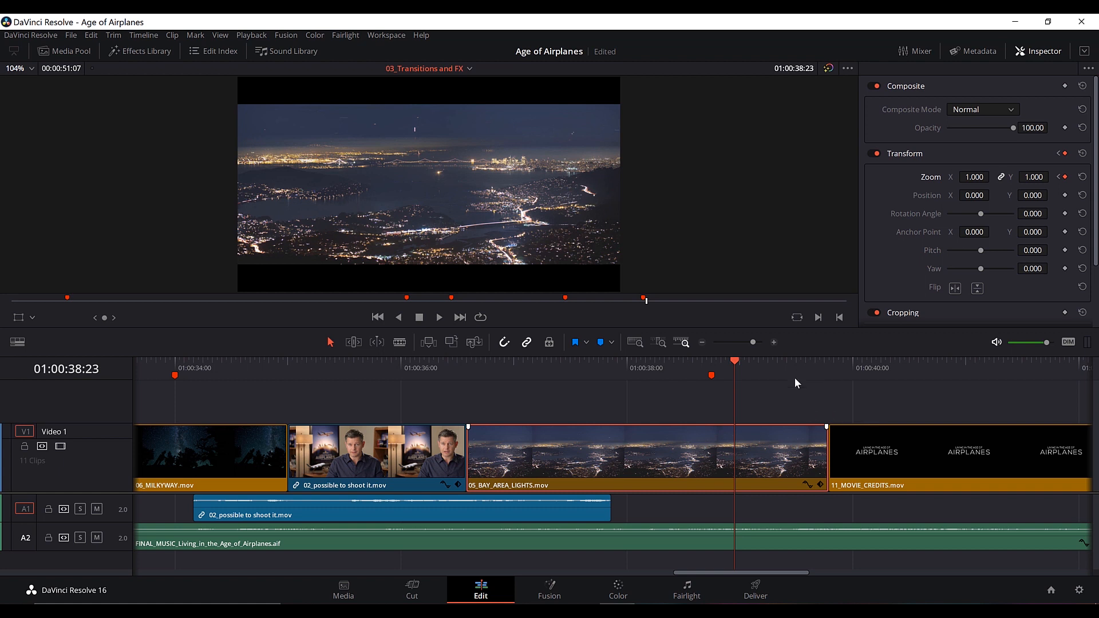
pyautogui.press('space')
pyautogui.click(518, 370)
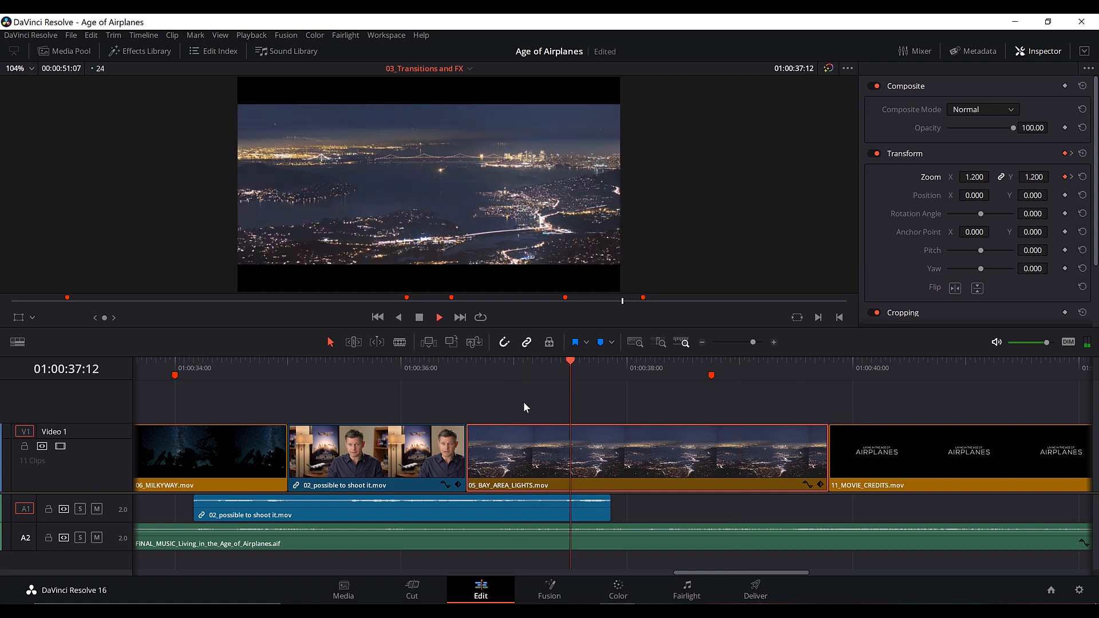
pyautogui.press('space')
# Go to the clip's ending Zoom keyframe and set its interpolation to Ease In.
pyautogui.moveTo(779, 365); pyautogui.dragTo(541, 413)
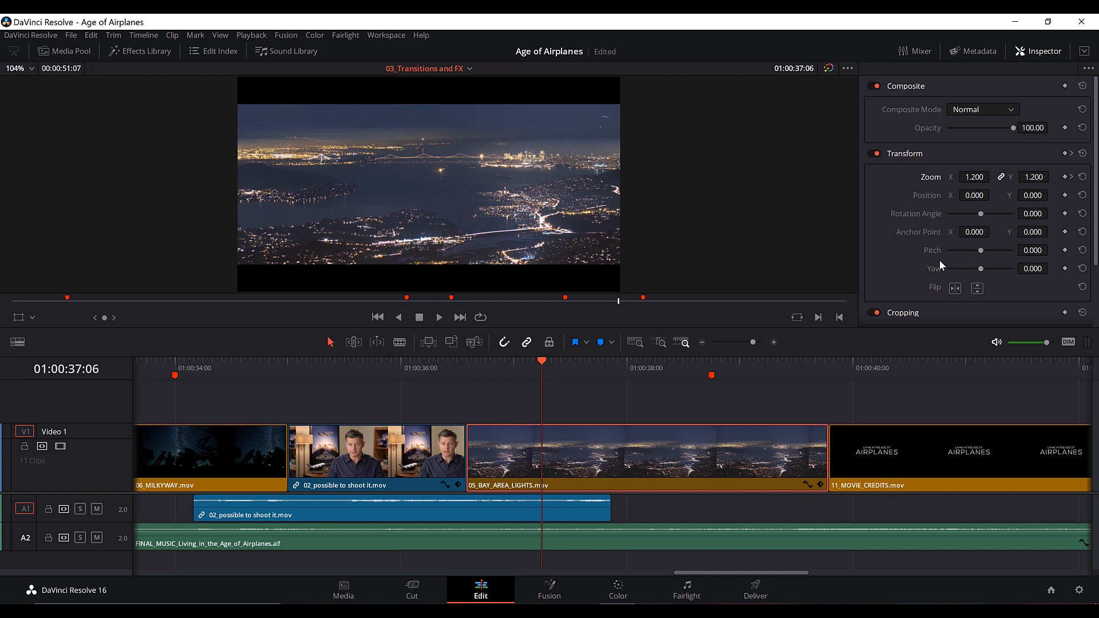
pyautogui.click(1072, 178)
pyautogui.click(1072, 178)
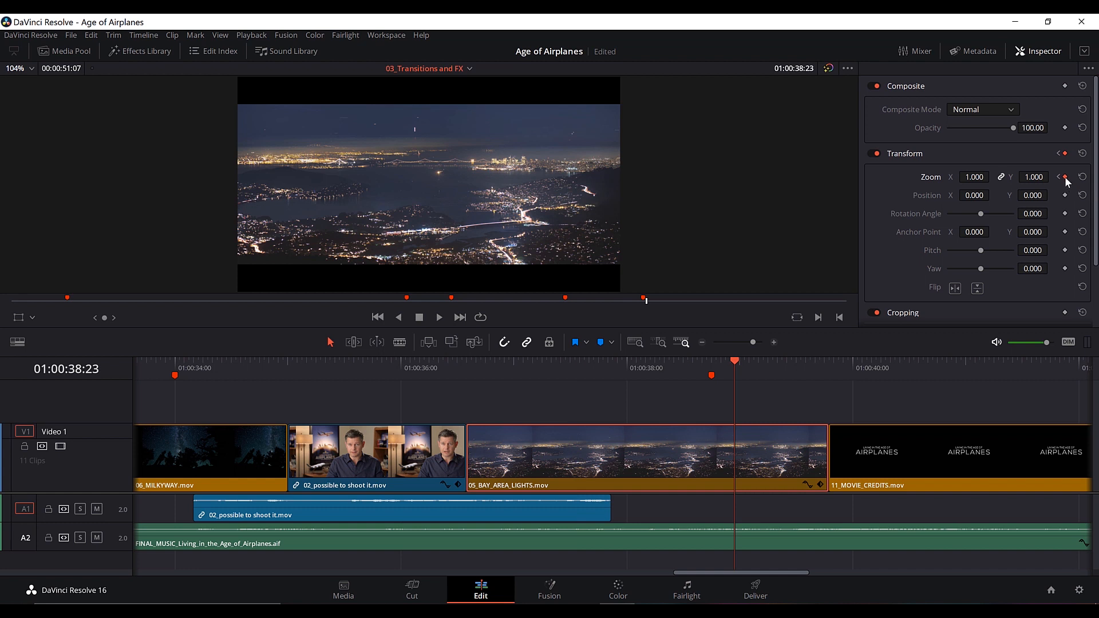
pyautogui.rightClick(1065, 179)
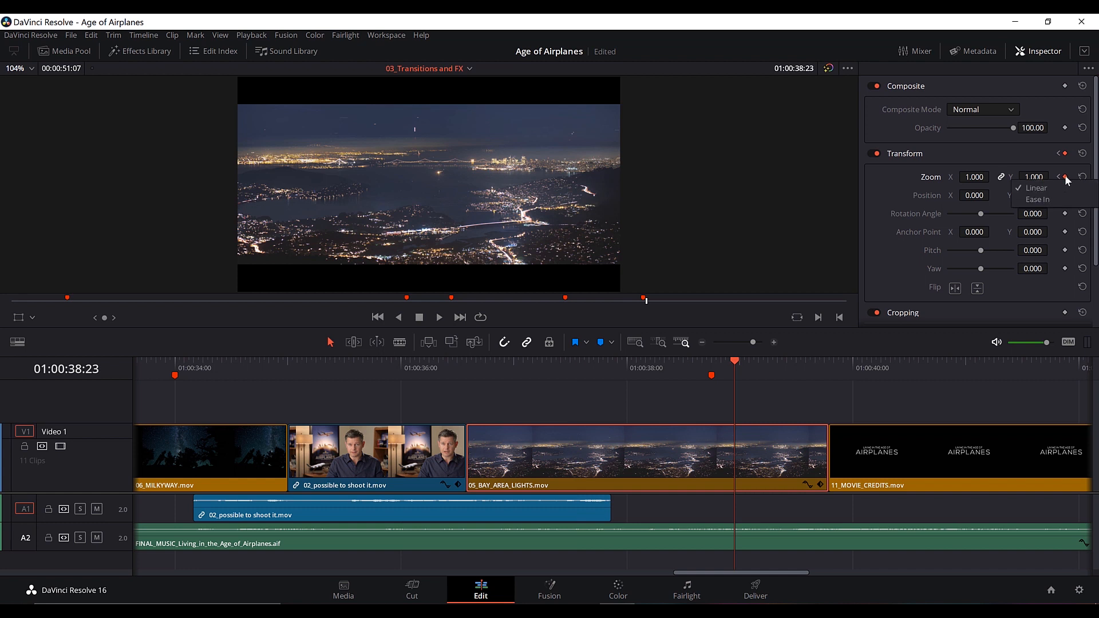
pyautogui.click(1047, 196)
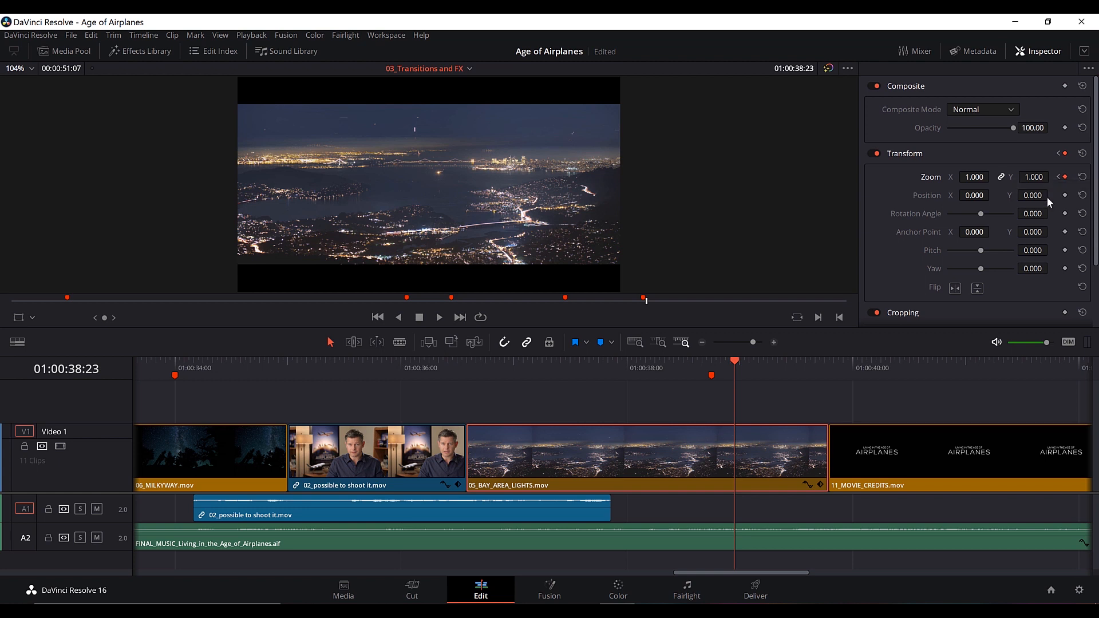
# Set the clip's starting Zoom keyframe to Ease Out and play around the eased zoom.
pyautogui.moveTo(740, 361)
pyautogui.mouseDown()
pyautogui.moveTo(674, 369)
pyautogui.moveTo(753, 361)
pyautogui.mouseUp()
pyautogui.click(1058, 177)
pyautogui.click(1058, 177)
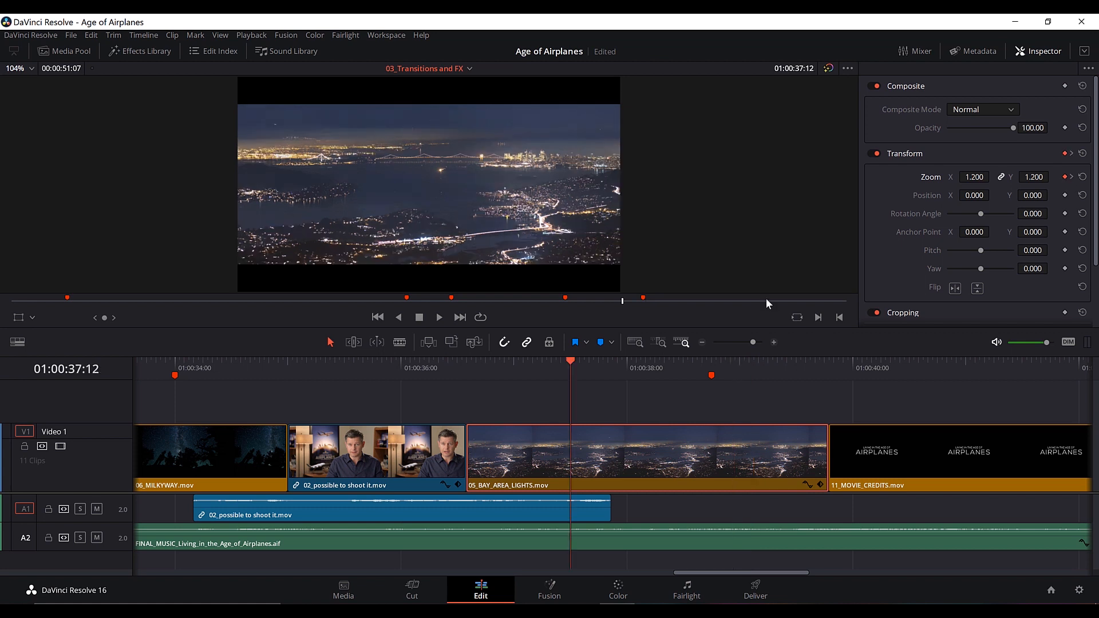
pyautogui.rightClick(1065, 177)
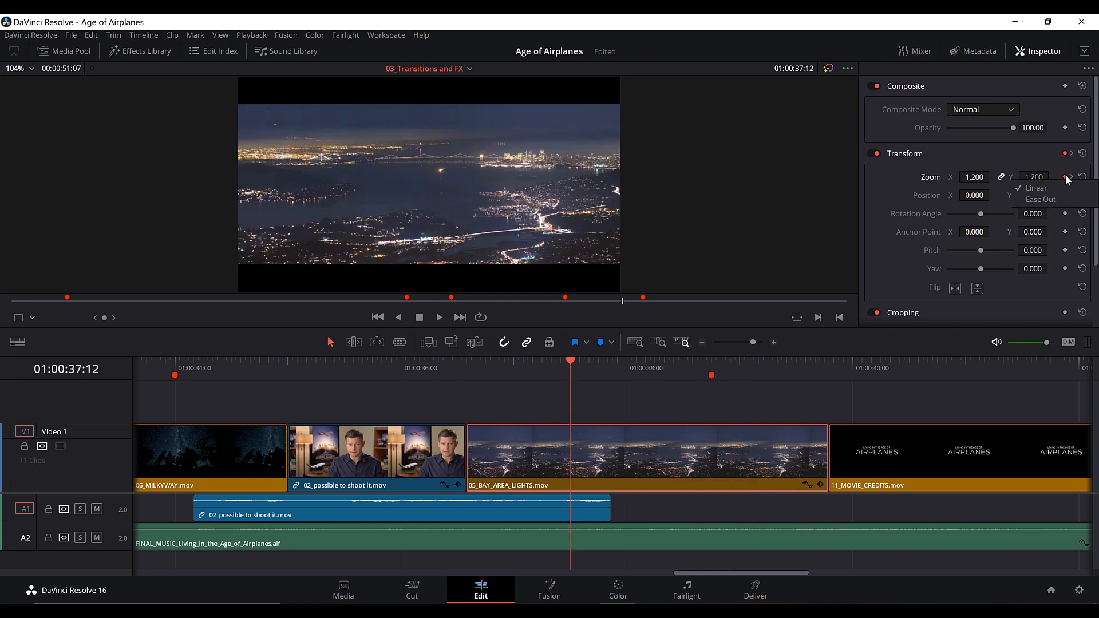
pyautogui.click(1039, 199)
pyautogui.press('/')
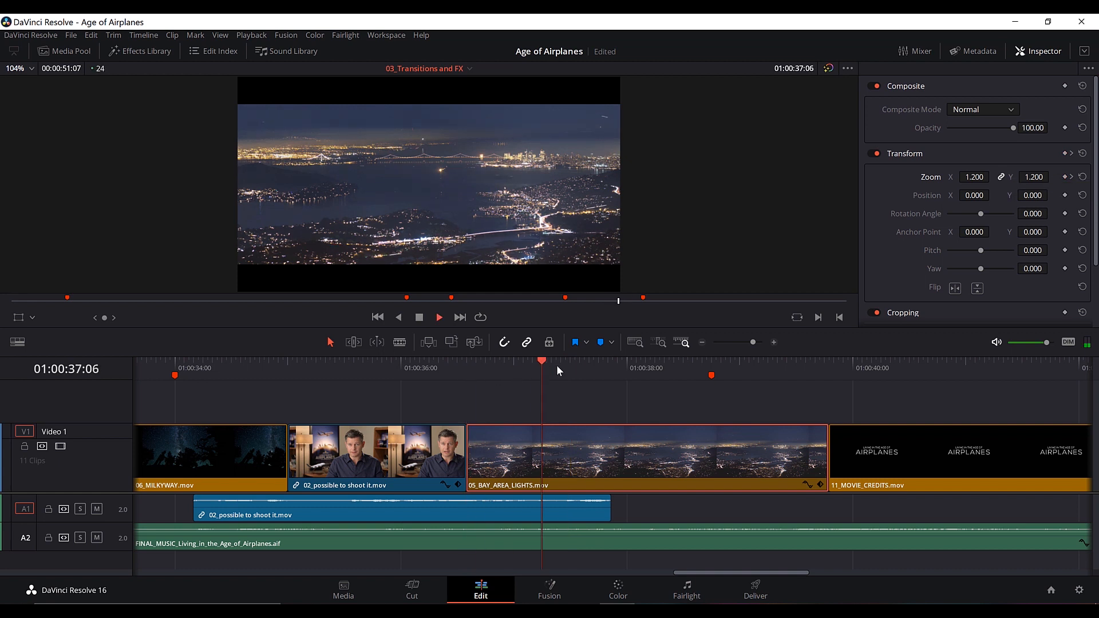
pyautogui.click(617, 365)
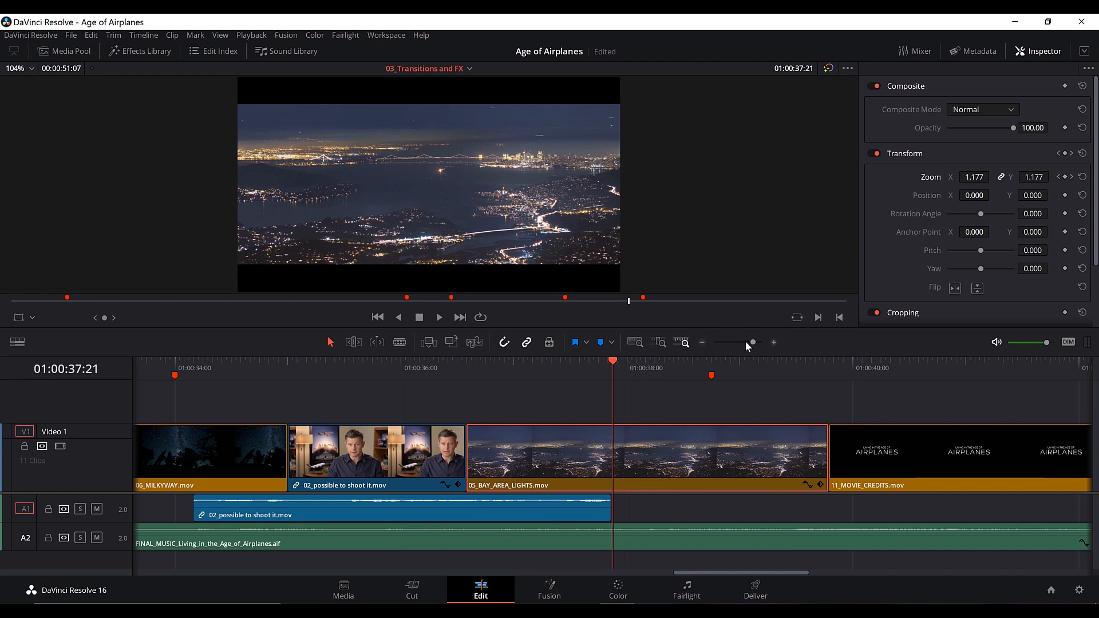
# Show the keyframe track of 05_BAY_AREA_LIGHTS.mov and move its two Transform keyframes to the clip's start and end.
pyautogui.moveTo(753, 343); pyautogui.dragTo(756, 343)
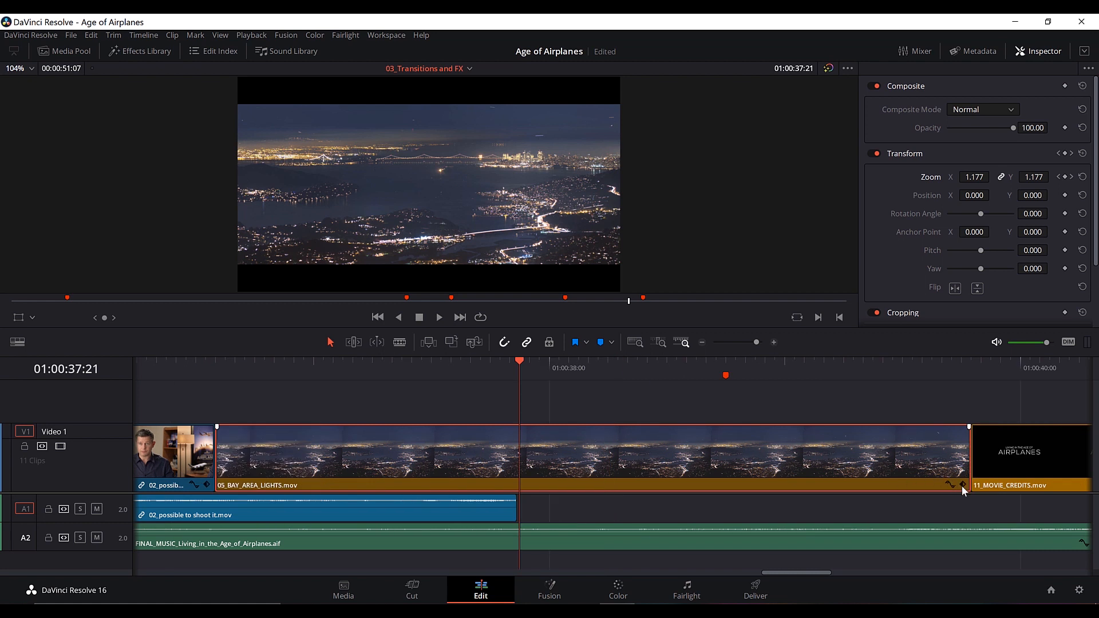
pyautogui.click(962, 484)
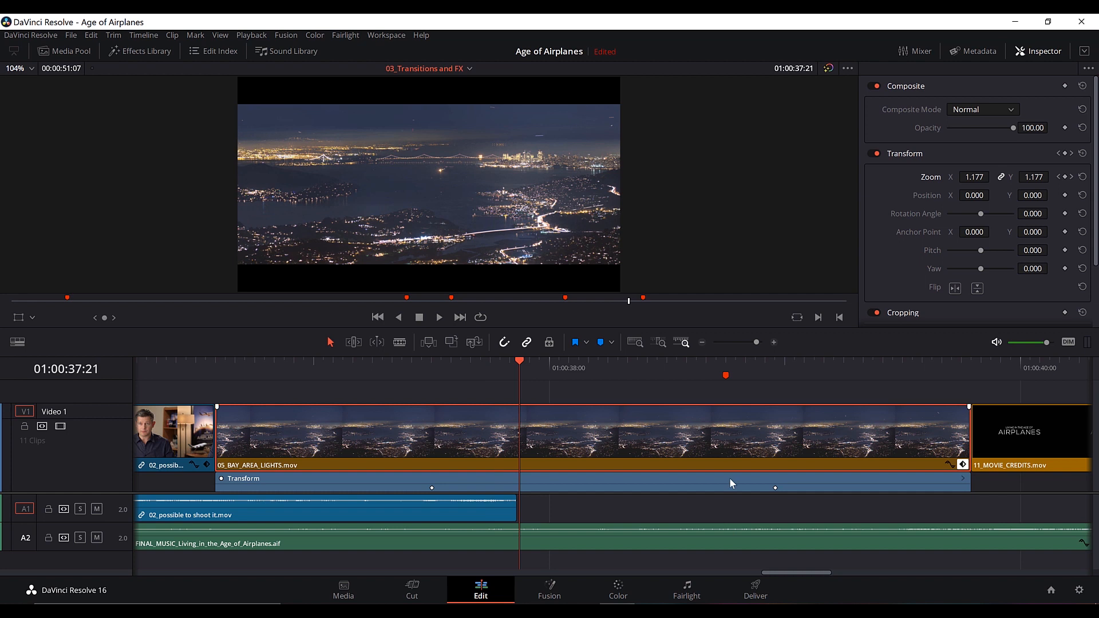
pyautogui.moveTo(775, 488)
pyautogui.mouseDown()
pyautogui.moveTo(681, 488)
pyautogui.moveTo(755, 488)
pyautogui.mouseUp()
pyautogui.moveTo(432, 490); pyautogui.dragTo(383, 487)
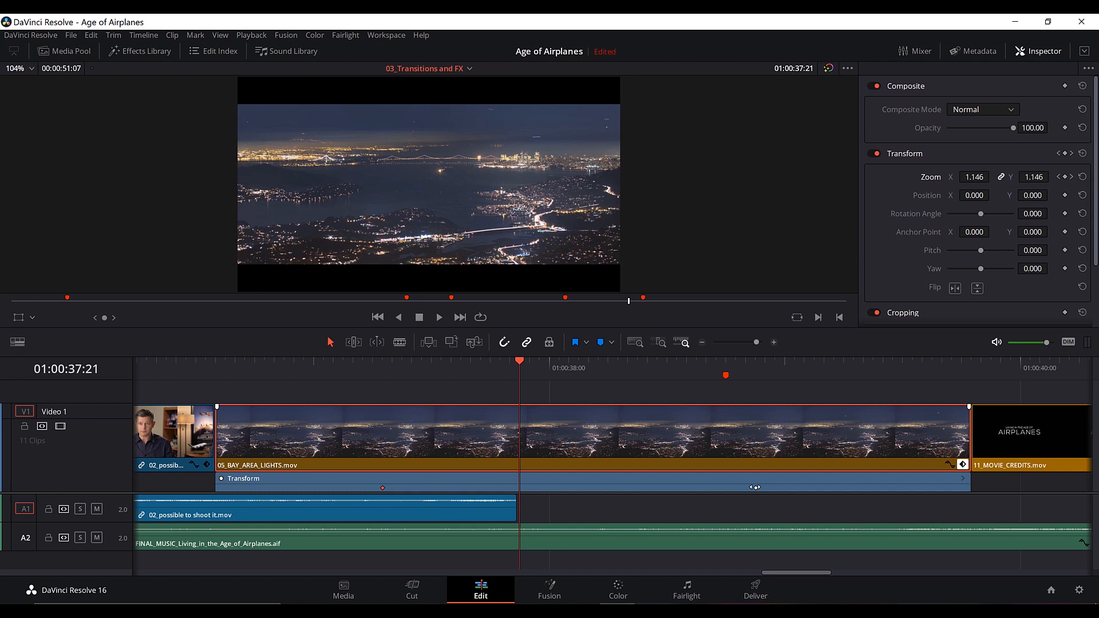
pyautogui.moveTo(755, 487); pyautogui.dragTo(967, 498)
pyautogui.moveTo(382, 488); pyautogui.dragTo(218, 488)
# Play 05_BAY_AREA_LIGHTS.mov from just before its start to review the retimed zoom.
pyautogui.moveTo(235, 367); pyautogui.dragTo(169, 380)
pyautogui.press('space')
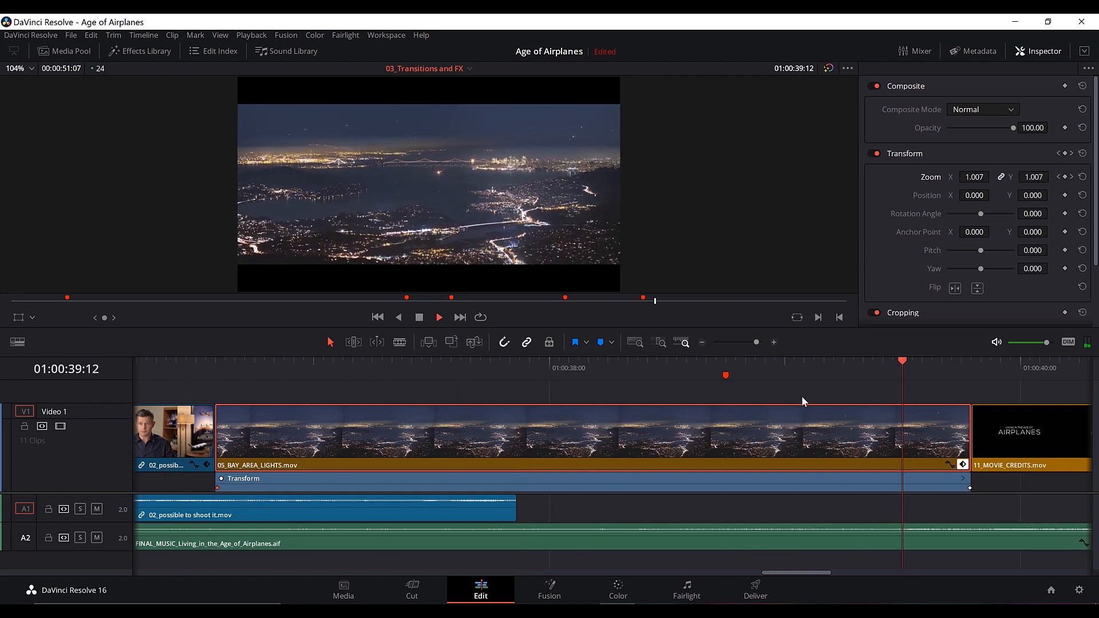
pyautogui.press('space')
pyautogui.press('space')
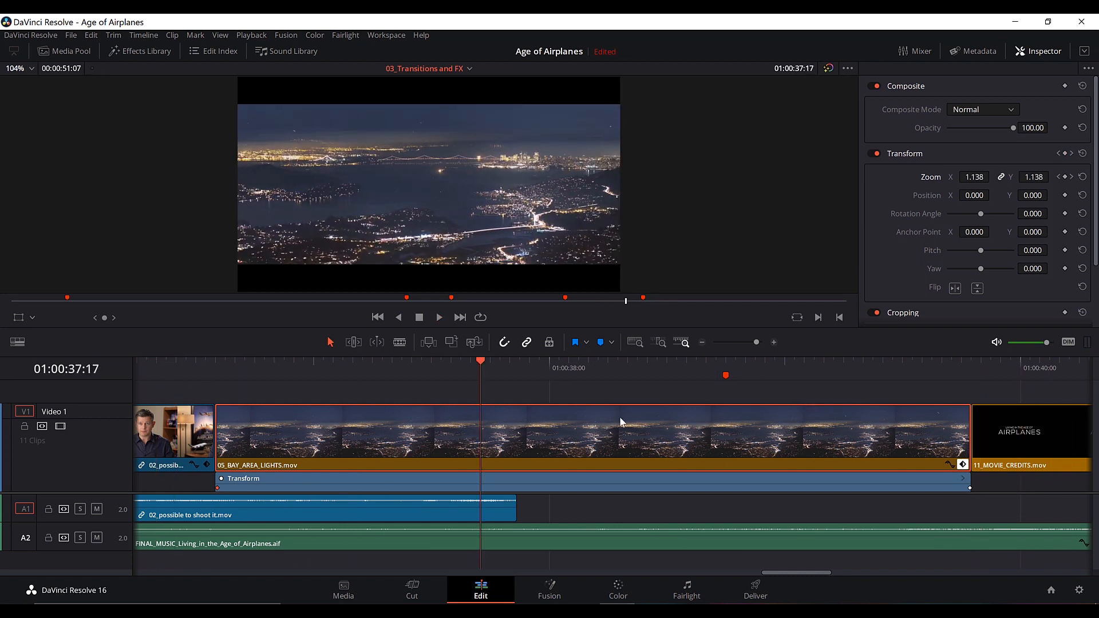
# Hide the clip's keyframe track and transform settings, and play back the timeline from the first interview clip.
pyautogui.click(962, 465)
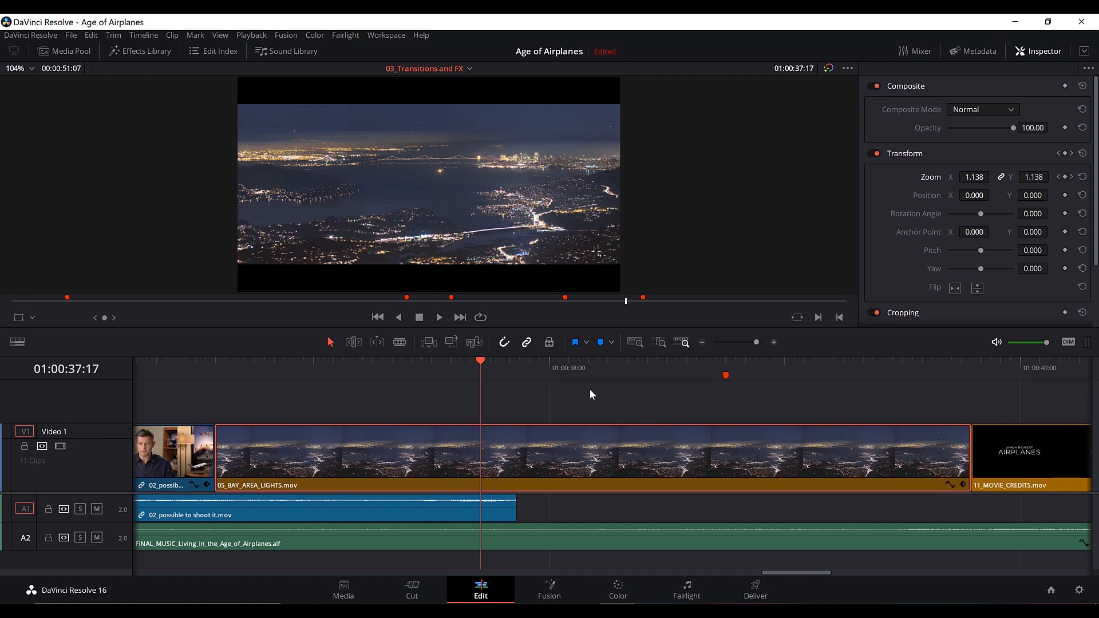
pyautogui.click(1037, 53)
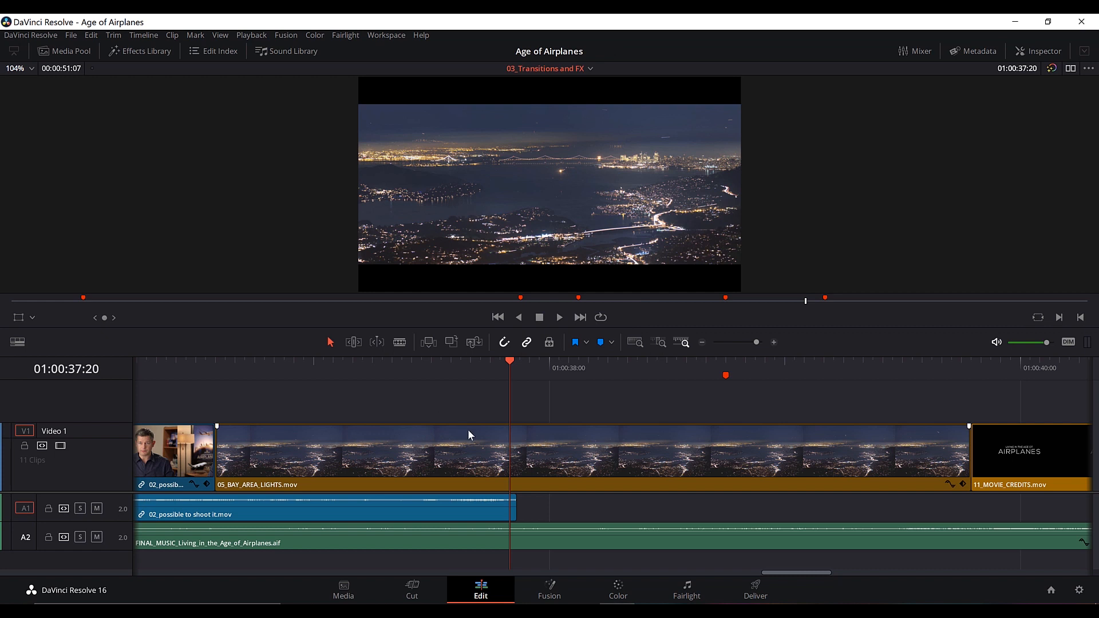
pyautogui.hotkey('shift', 'z')
pyautogui.moveTo(265, 370); pyautogui.dragTo(205, 372)
pyautogui.press('space')
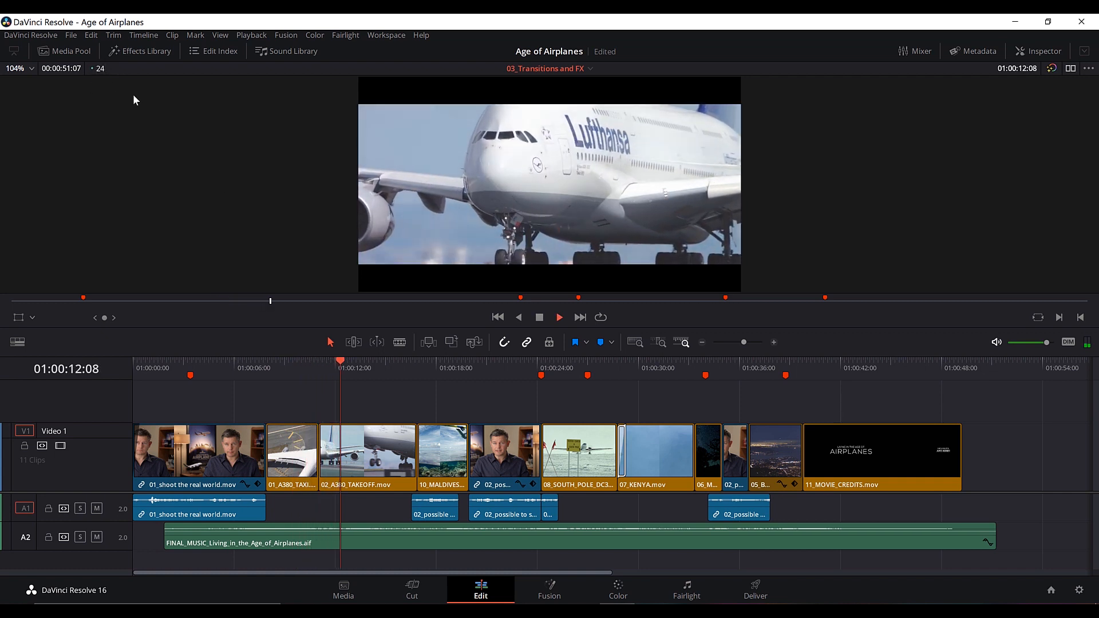
# Play back 02_A380_TAKEOFF.mov, move the playhead back near 01:00:15:10 and save the project.
pyautogui.press('space')
pyautogui.press('space')
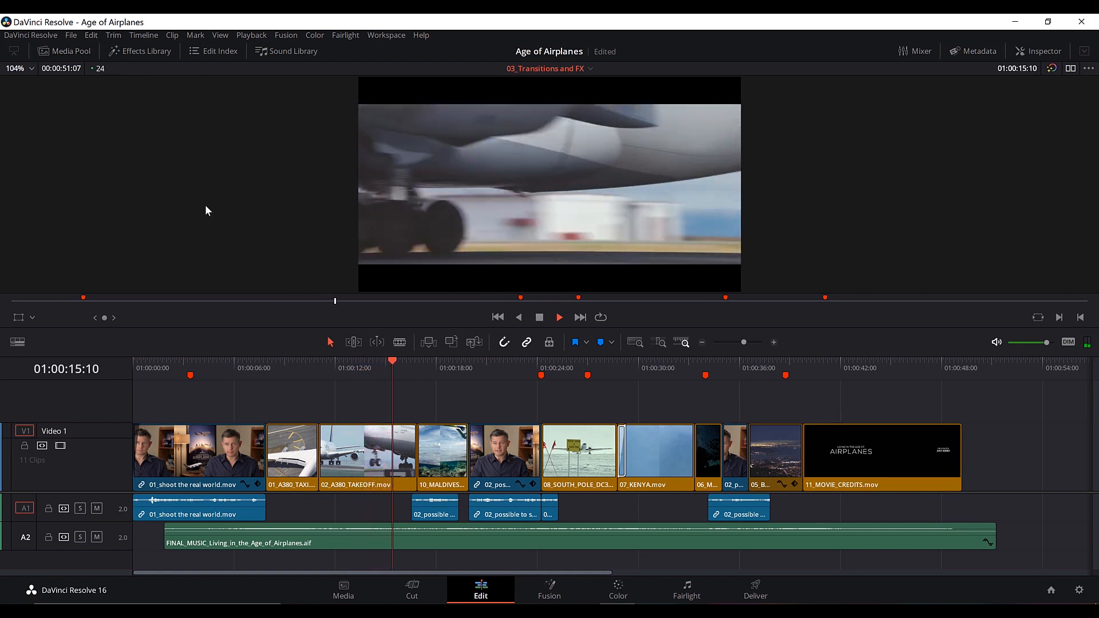
pyautogui.press('space')
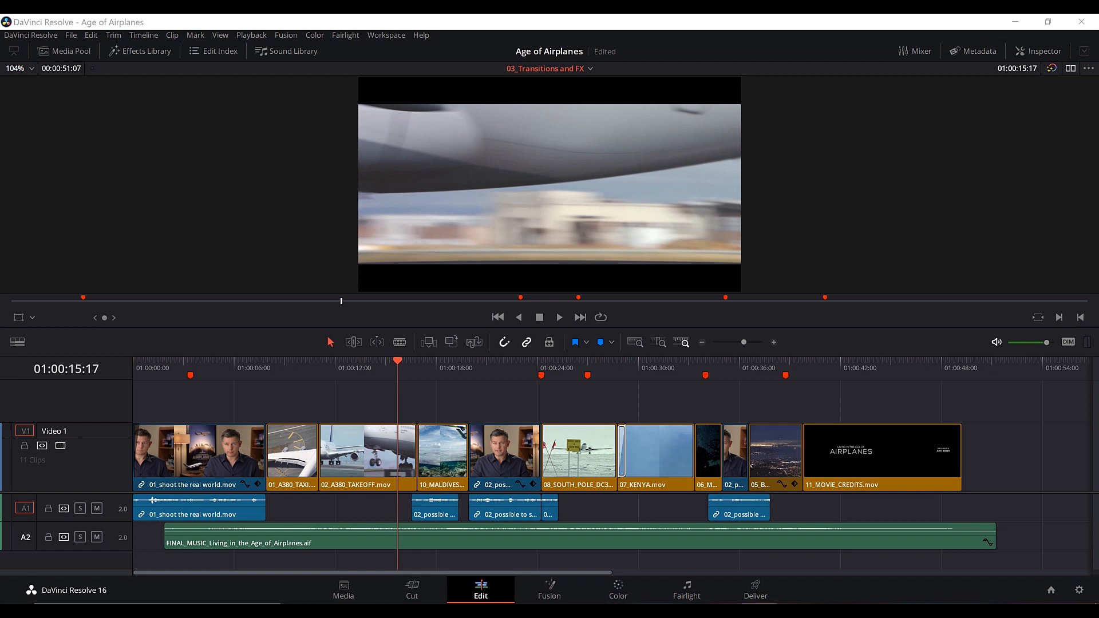
pyautogui.moveTo(403, 370); pyautogui.dragTo(392, 373)
pyautogui.hotkey('ctrl', 's')
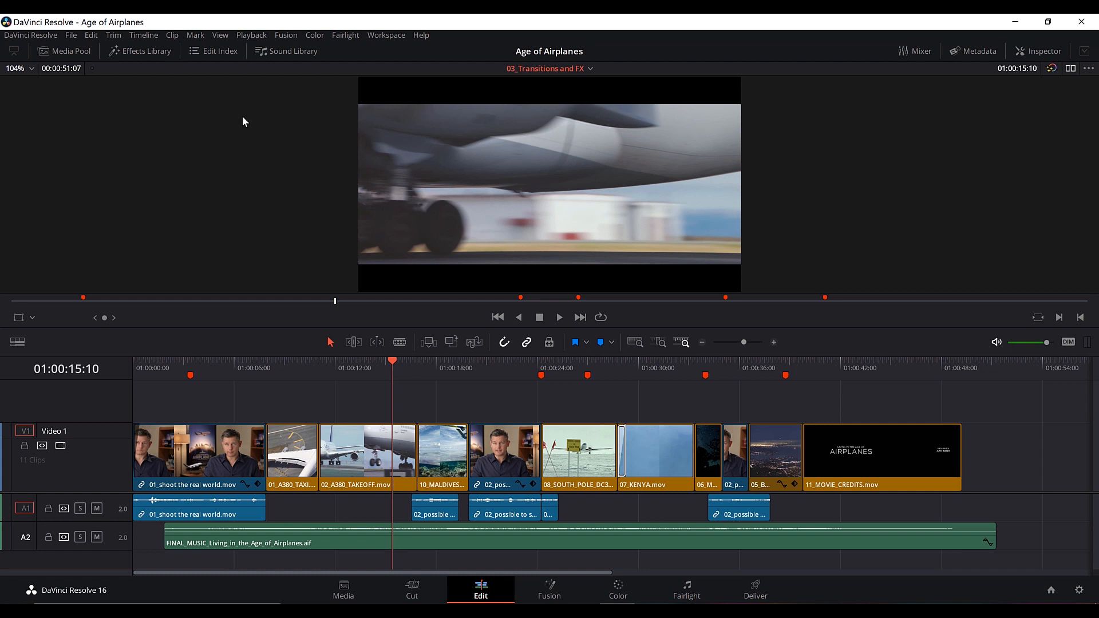
# Set the Render Cache mode to Smart.
pyautogui.click(251, 35)
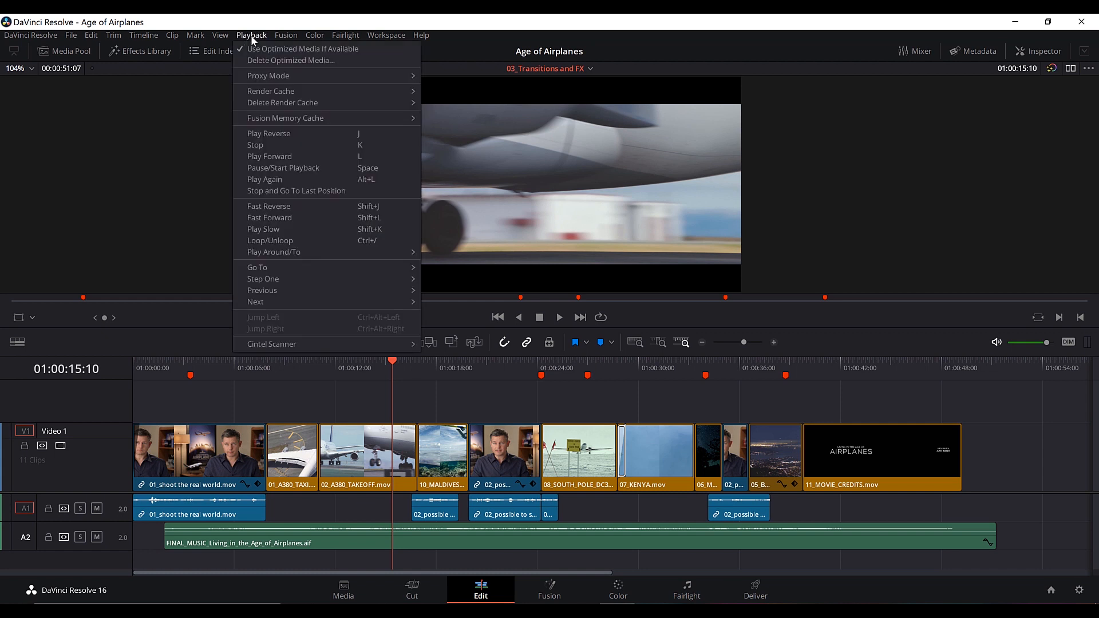
pyautogui.moveTo(268, 93)
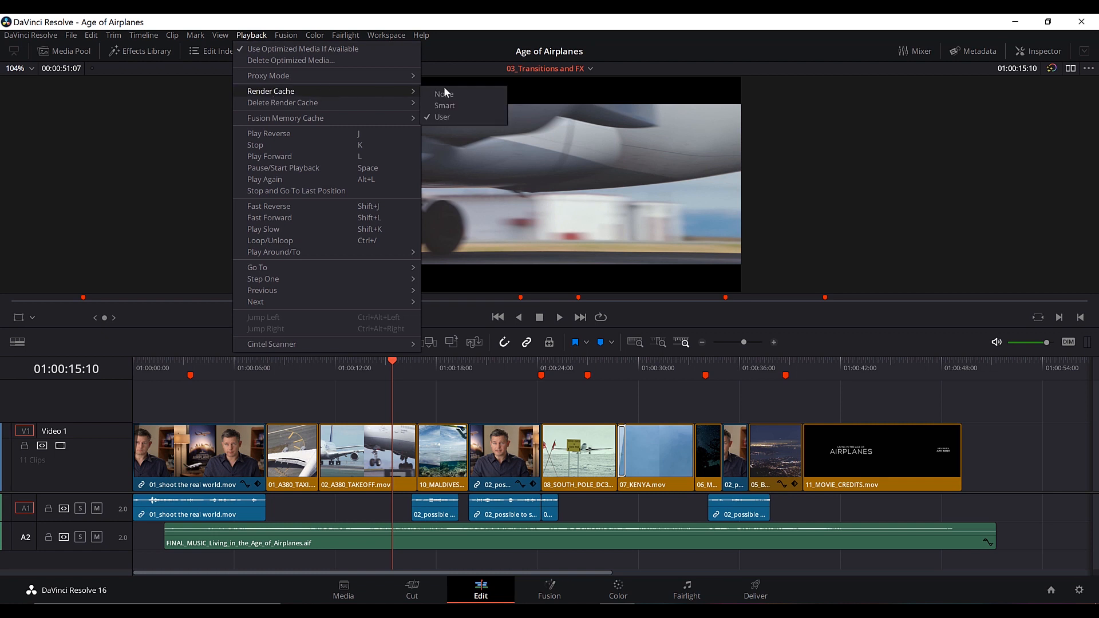
pyautogui.click(449, 105)
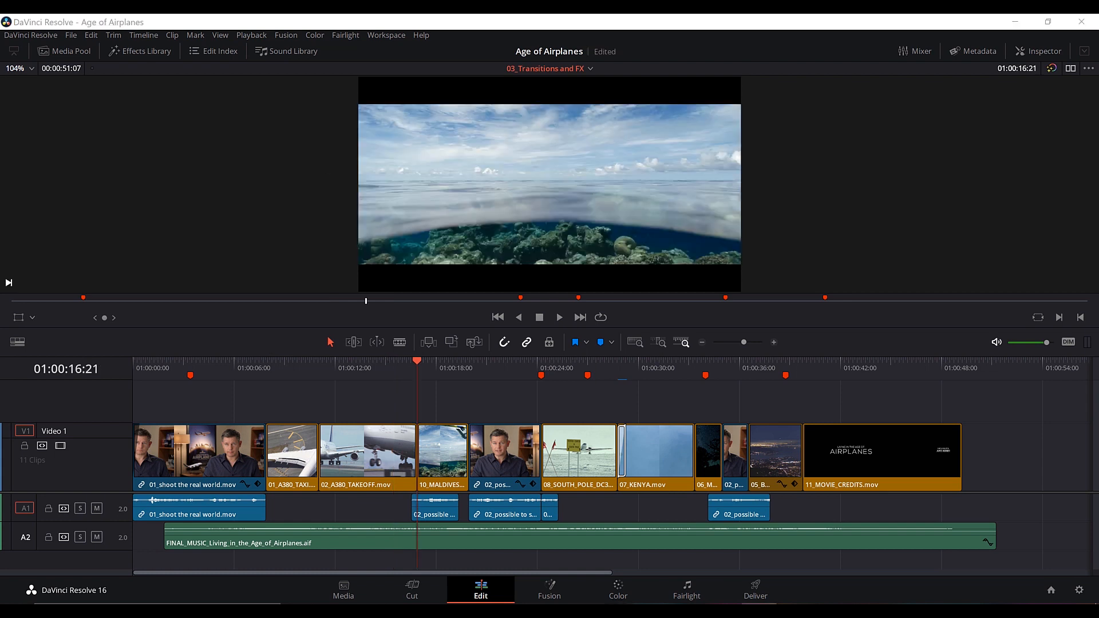
# Play the transition between 08_SOUTH_POLE_DC3_.mov and 07_KENYA.mov and inspect its render cache status up close.
pyautogui.moveTo(499, 372); pyautogui.dragTo(591, 365)
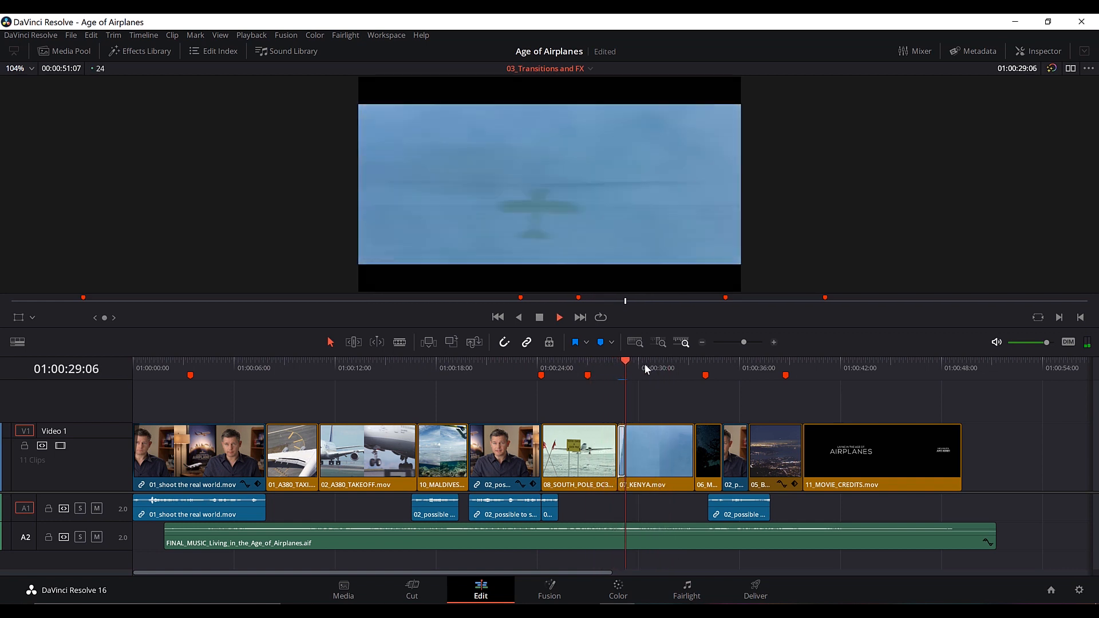
pyautogui.moveTo(647, 363); pyautogui.dragTo(600, 372)
pyautogui.moveTo(748, 343); pyautogui.dragTo(750, 344)
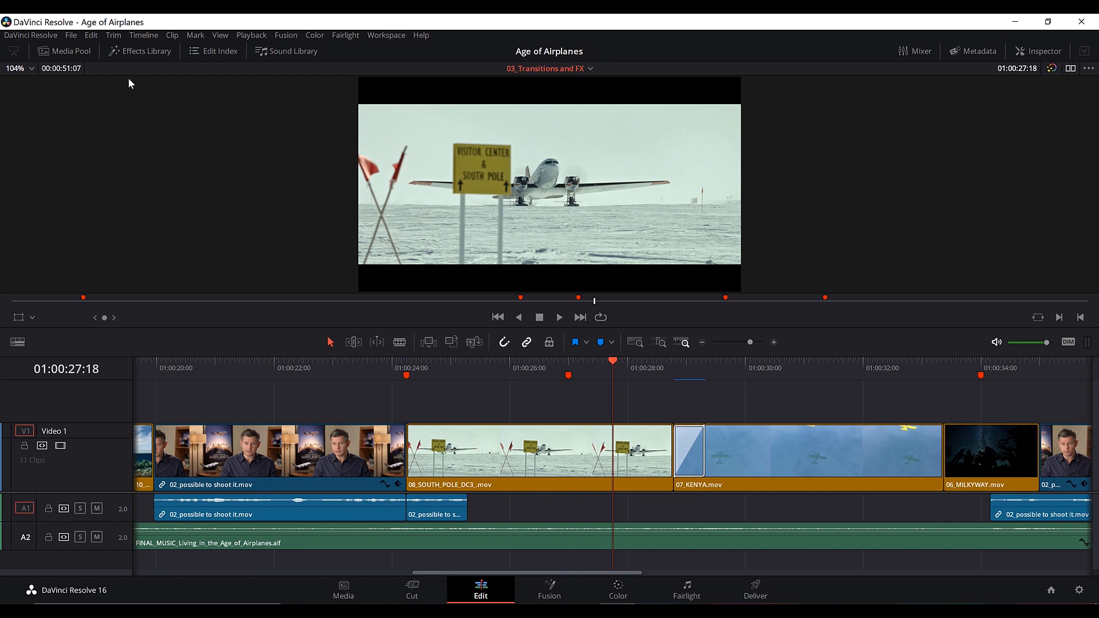
# Edit the background caching delay in the Master Settings of the project settings and save them.
pyautogui.click(71, 35)
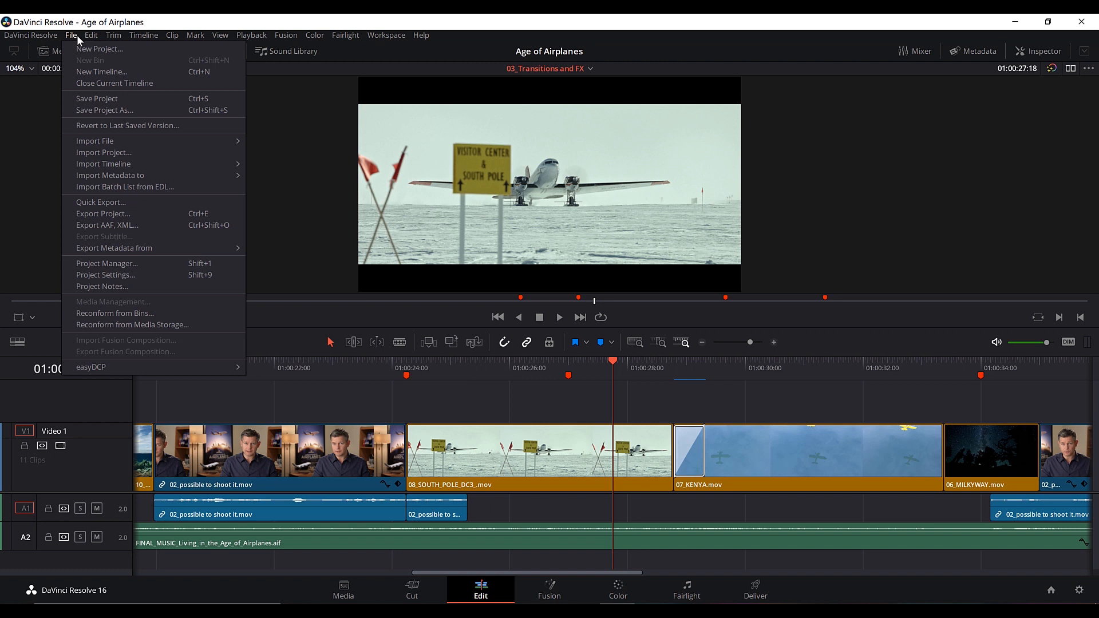
pyautogui.click(132, 274)
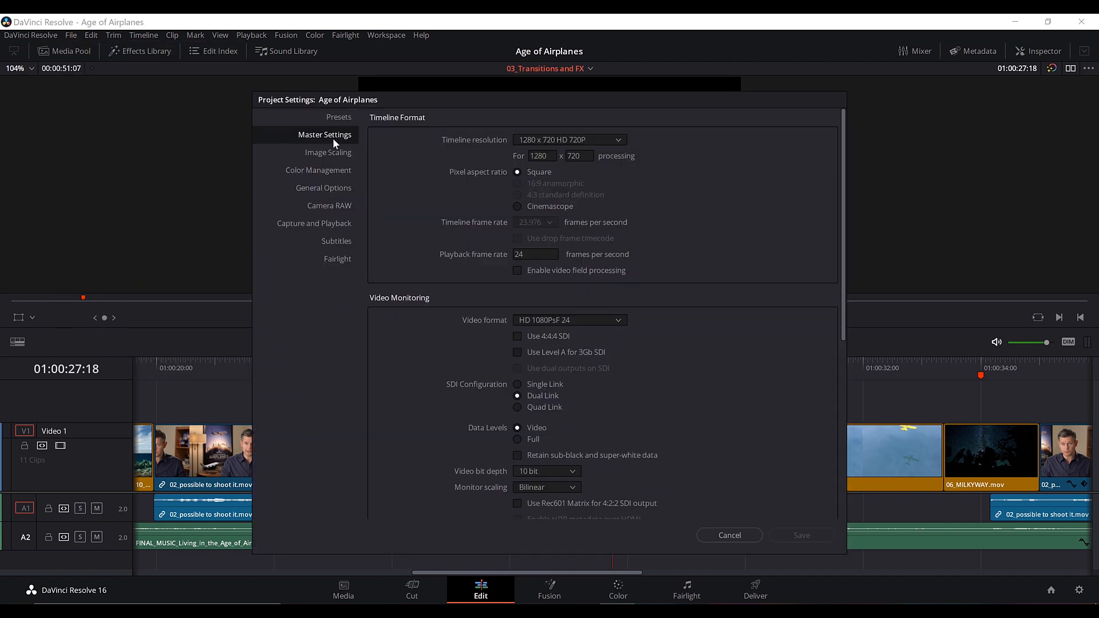
pyautogui.scroll(-5, 381, 263)
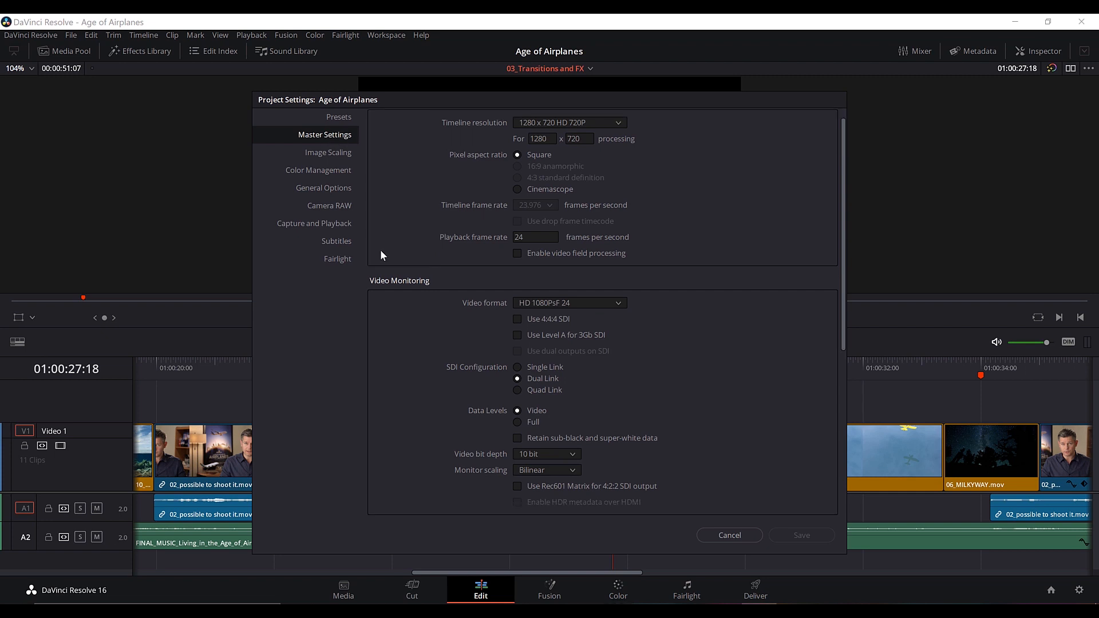
pyautogui.scroll(-1, 382, 272)
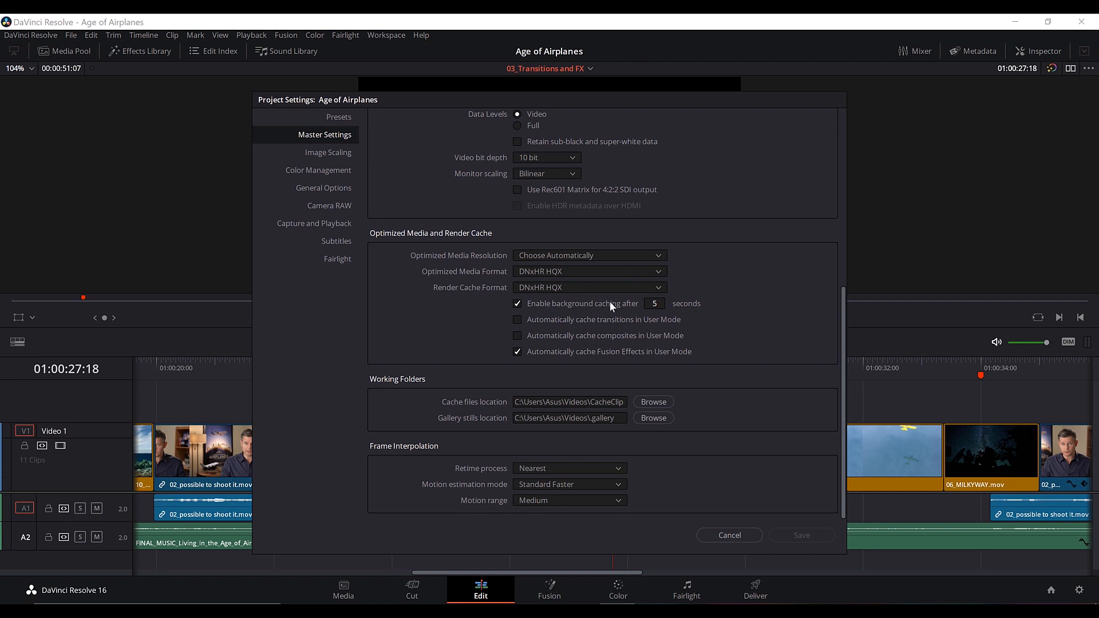
pyautogui.moveTo(660, 304); pyautogui.dragTo(645, 304)
pyautogui.click(811, 536)
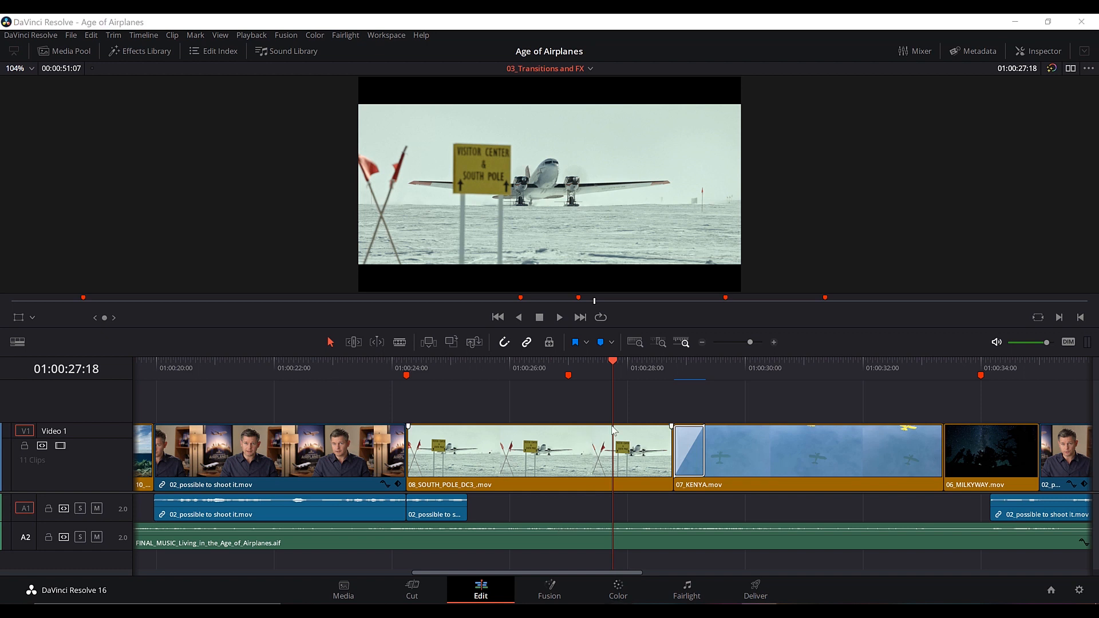
# Fit the whole timeline in view, play 06_MILKYWAY.mov at its original speed and look at the clip up close.
pyautogui.hotkey('shift', 'z')
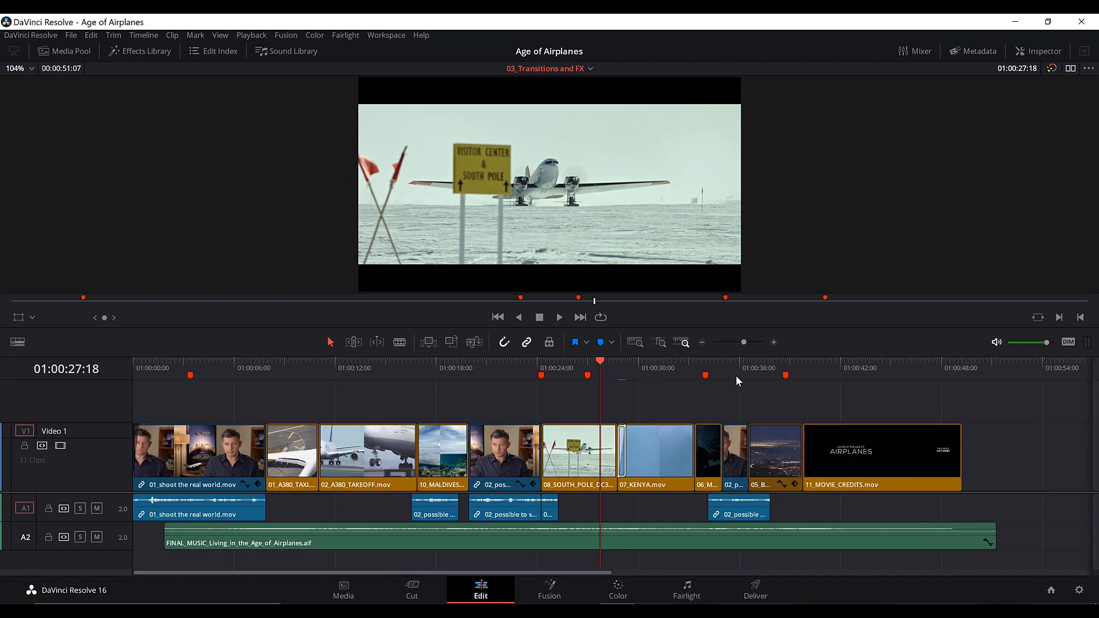
pyautogui.click(685, 365)
pyautogui.press('space')
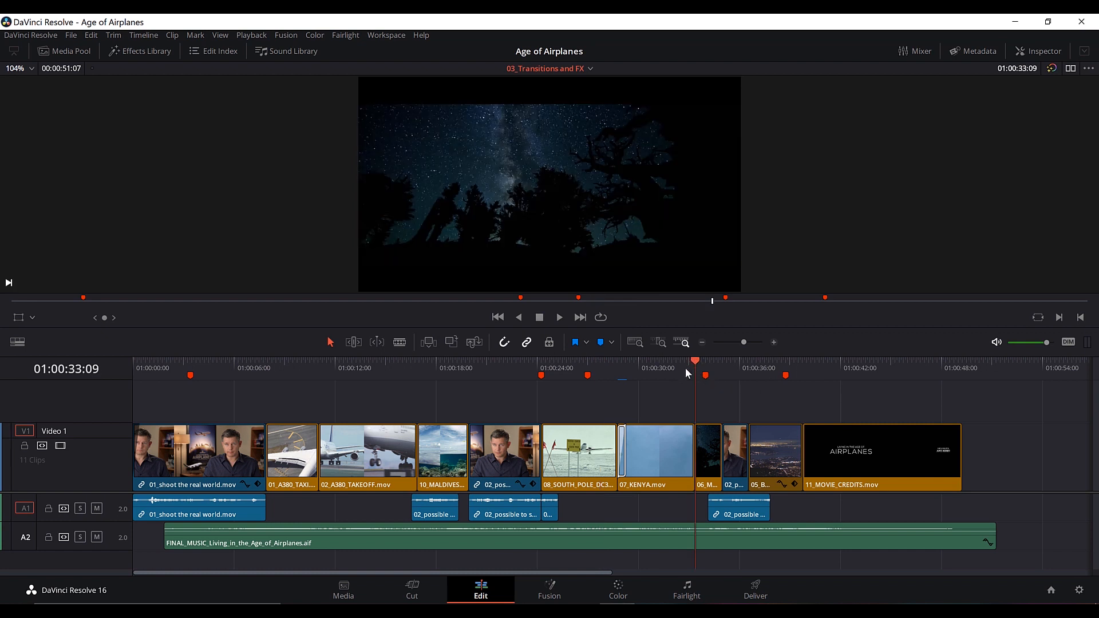
pyautogui.click(686, 364)
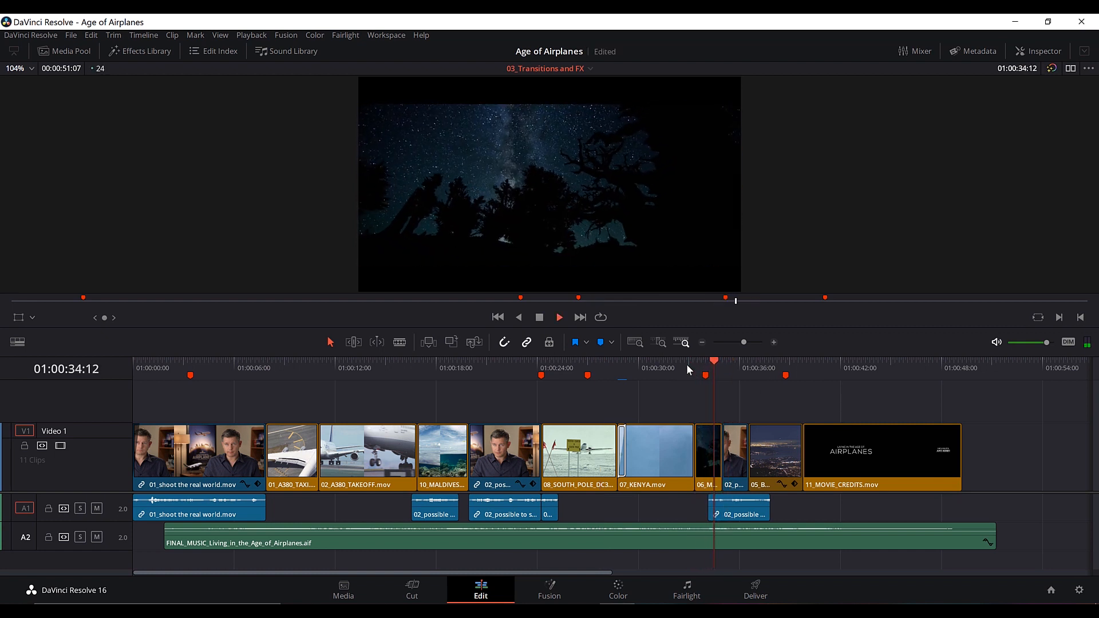
pyautogui.press('space')
pyautogui.moveTo(744, 341); pyautogui.dragTo(752, 341)
pyautogui.press('space')
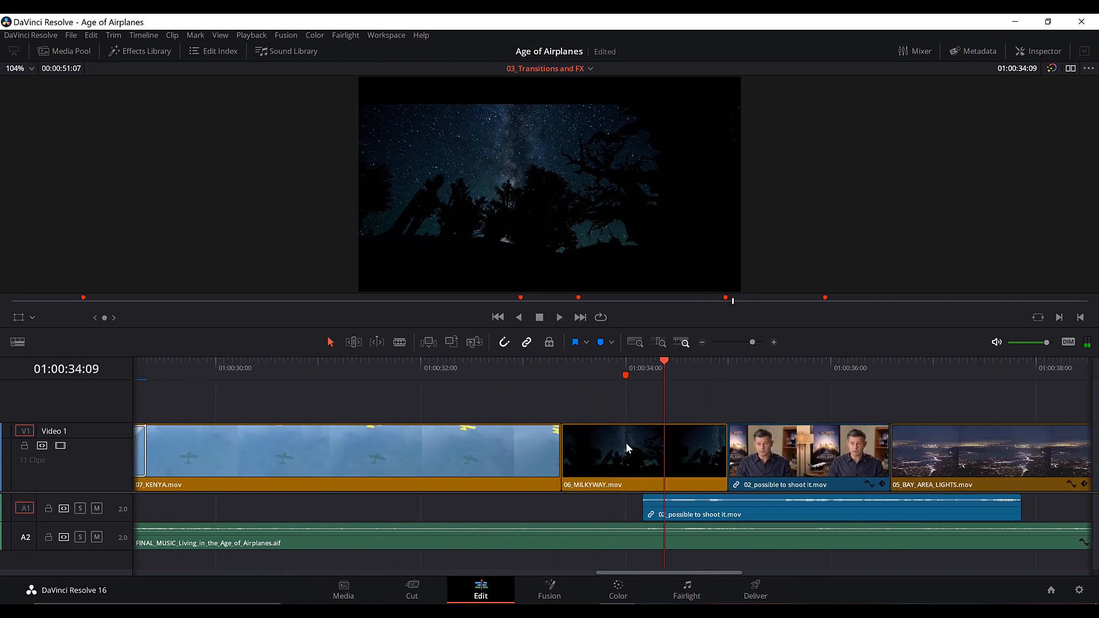
# Change the clip speed of 06_MILKYWAY.mov to 50%, then undo and redo the change to compare it.
pyautogui.rightClick(609, 448)
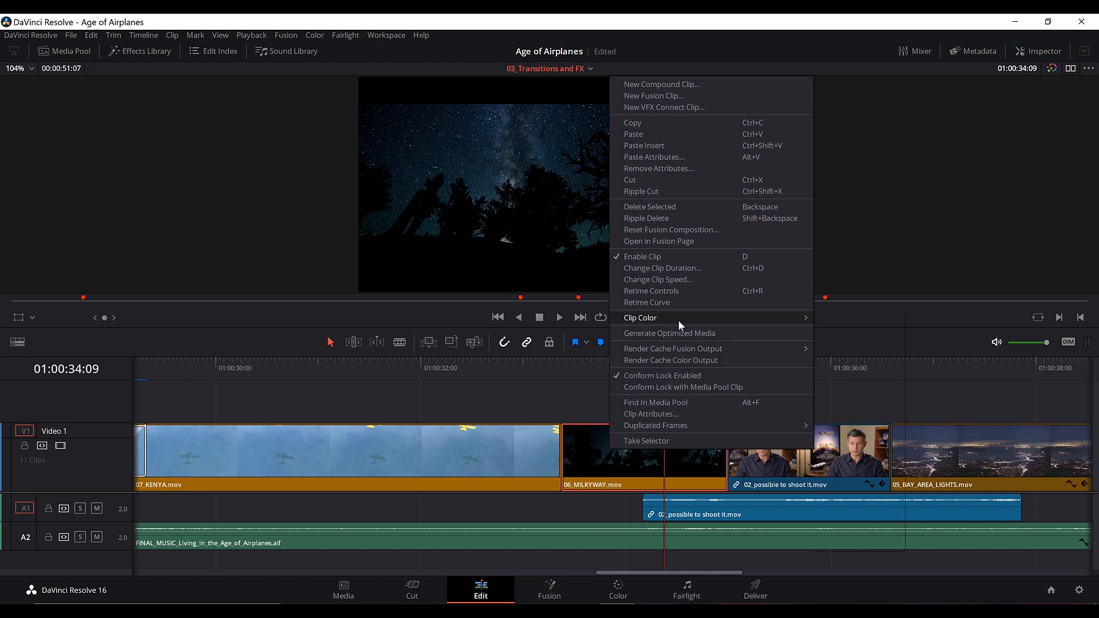
pyautogui.click(677, 280)
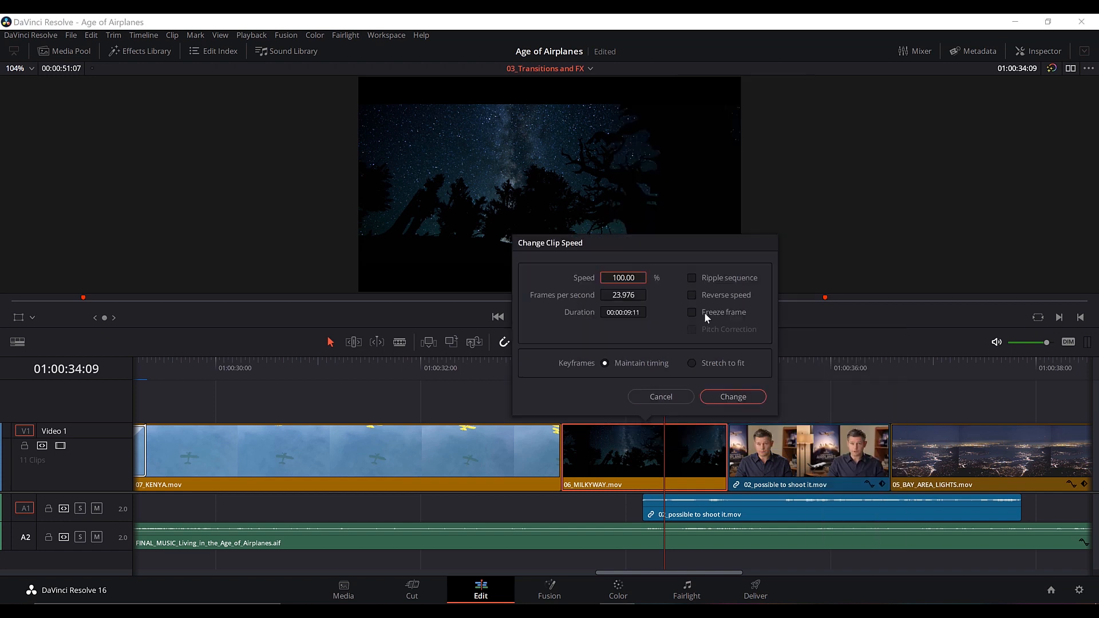
pyautogui.moveTo(624, 278); pyautogui.dragTo(589, 278)
pyautogui.click(735, 399)
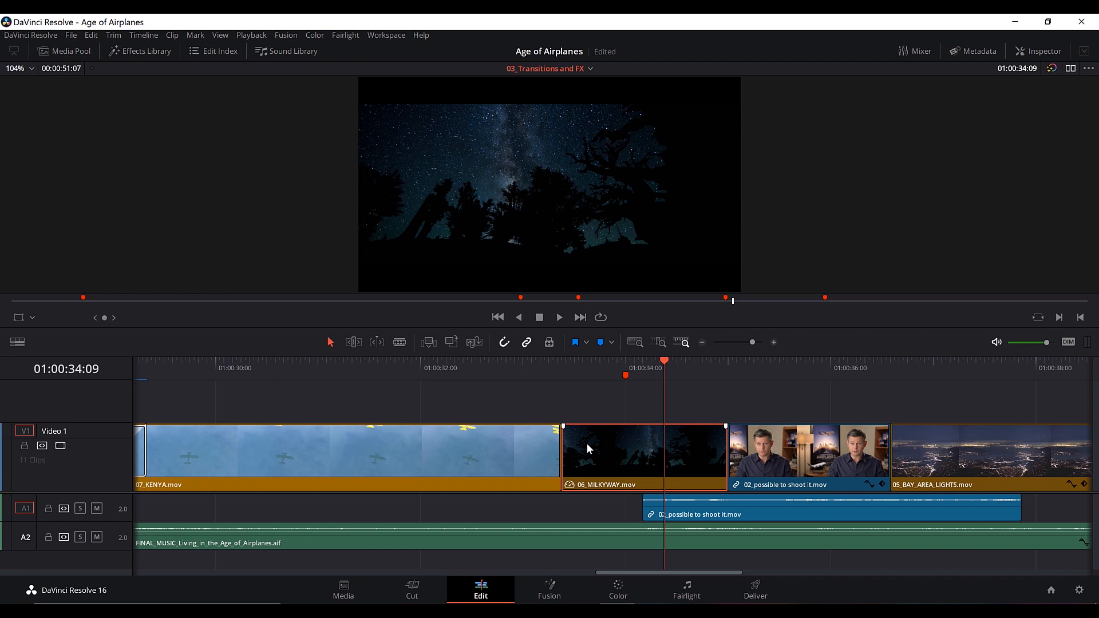
pyautogui.hotkey('ctrl', 'z')
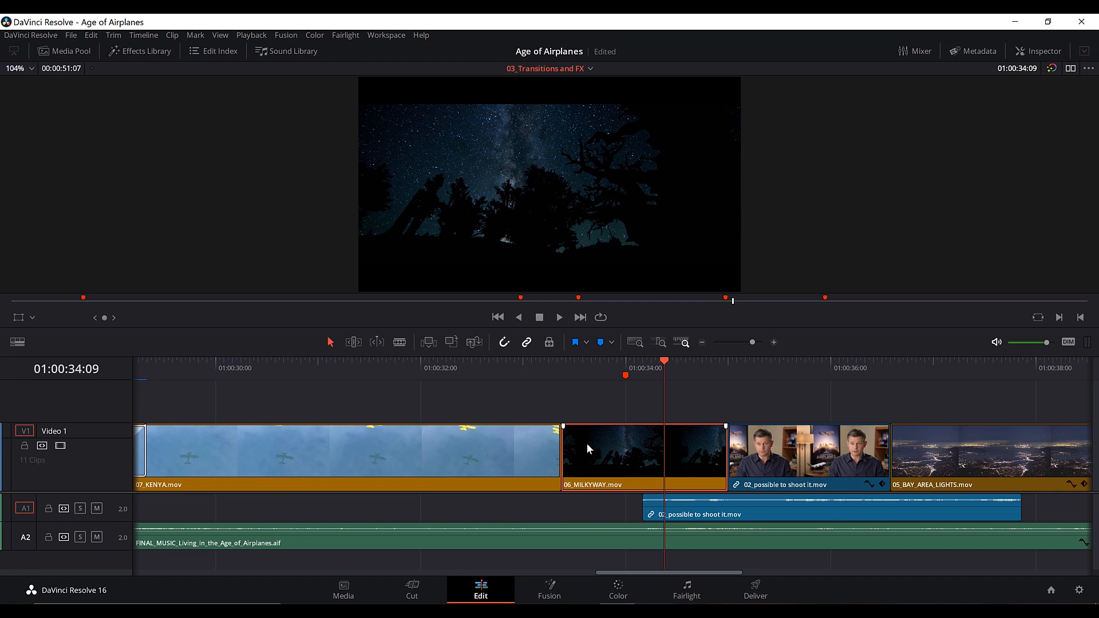
pyautogui.hotkey('ctrl', 'shift', 'z')
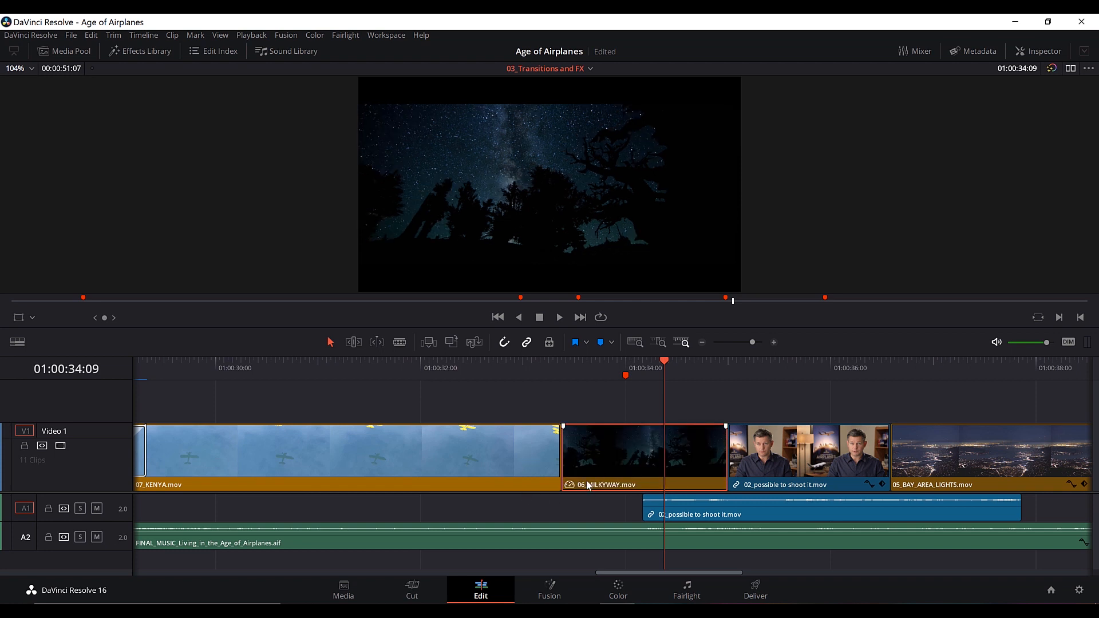
# Play 06_MILKYWAY.mov at its new speed from just before its start, enlarging the viewer and the timeline clips.
pyautogui.click(548, 372)
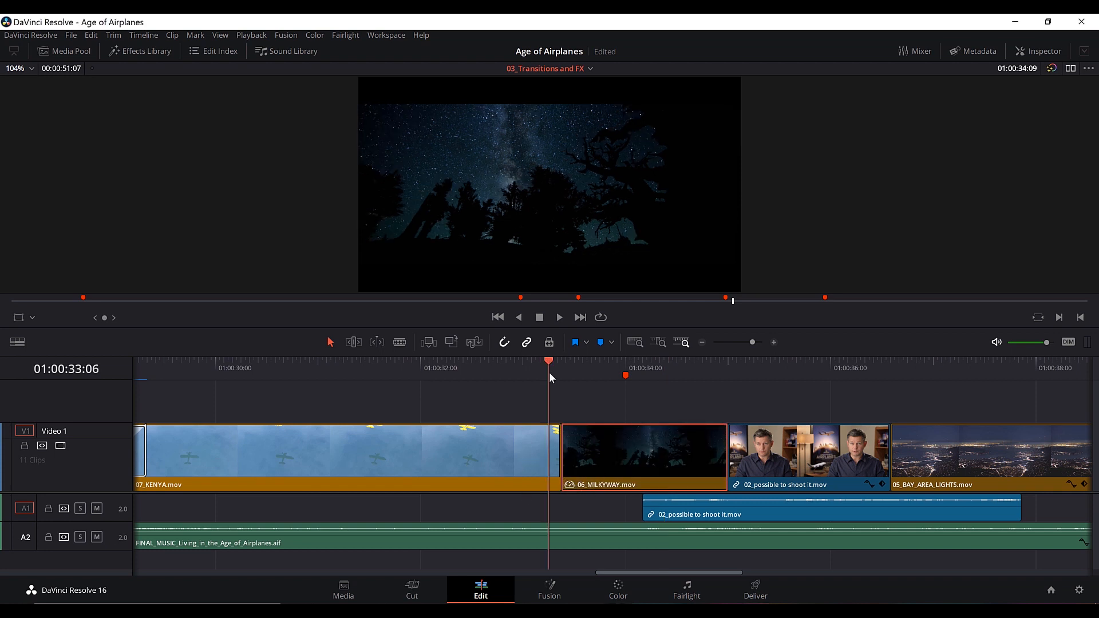
pyautogui.press('space')
pyautogui.press('space')
pyautogui.moveTo(514, 328); pyautogui.dragTo(513, 349)
pyautogui.press('space')
pyautogui.press('space')
pyautogui.click(753, 362)
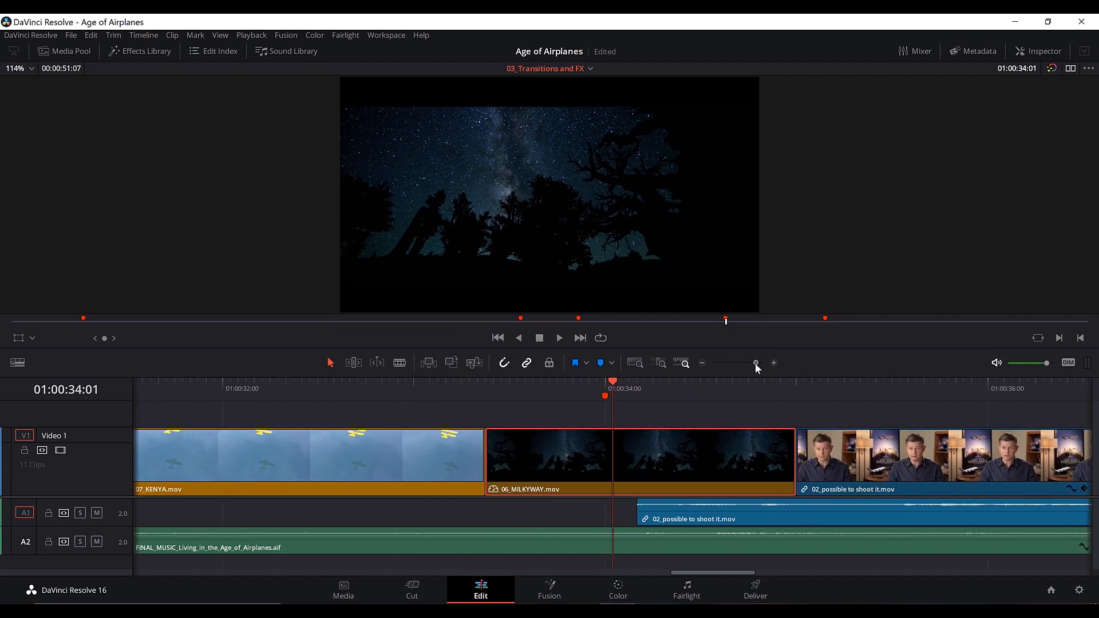
# Show the Retime Controls on 06_MILKYWAY.mov and move the playhead to 01:00:33:16.
pyautogui.rightClick(581, 456)
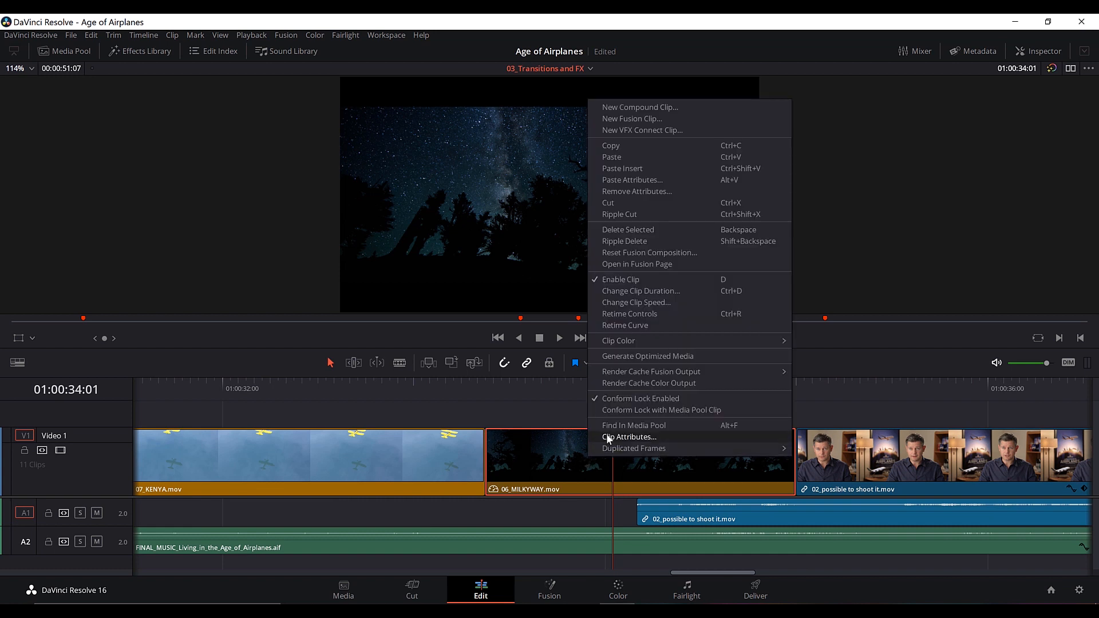
pyautogui.click(629, 314)
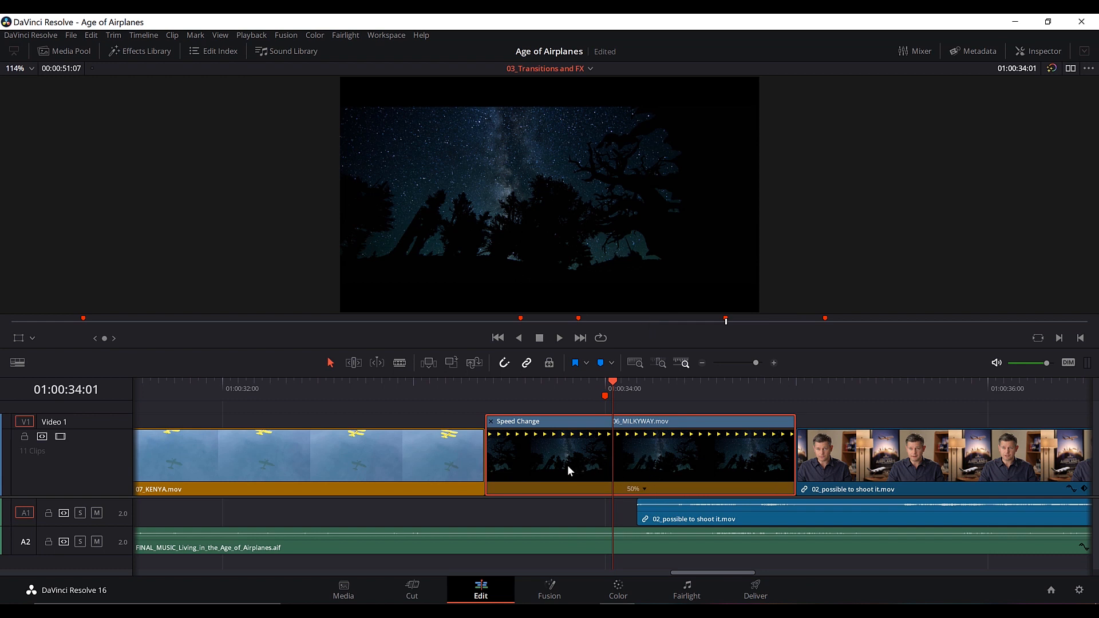
pyautogui.moveTo(582, 384); pyautogui.dragTo(542, 389)
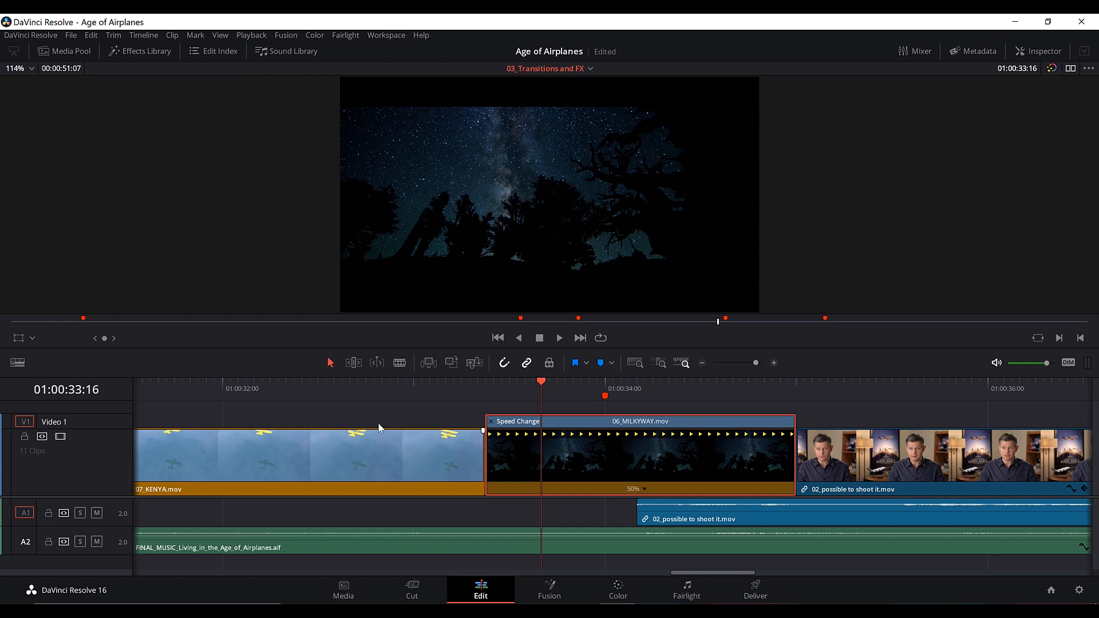
# In Trim Edit mode, stretch the retime edge at the end of 06_MILKYWAY.mov to ripple it to 40% speed.
pyautogui.click(354, 364)
pyautogui.moveTo(792, 419); pyautogui.dragTo(825, 419)
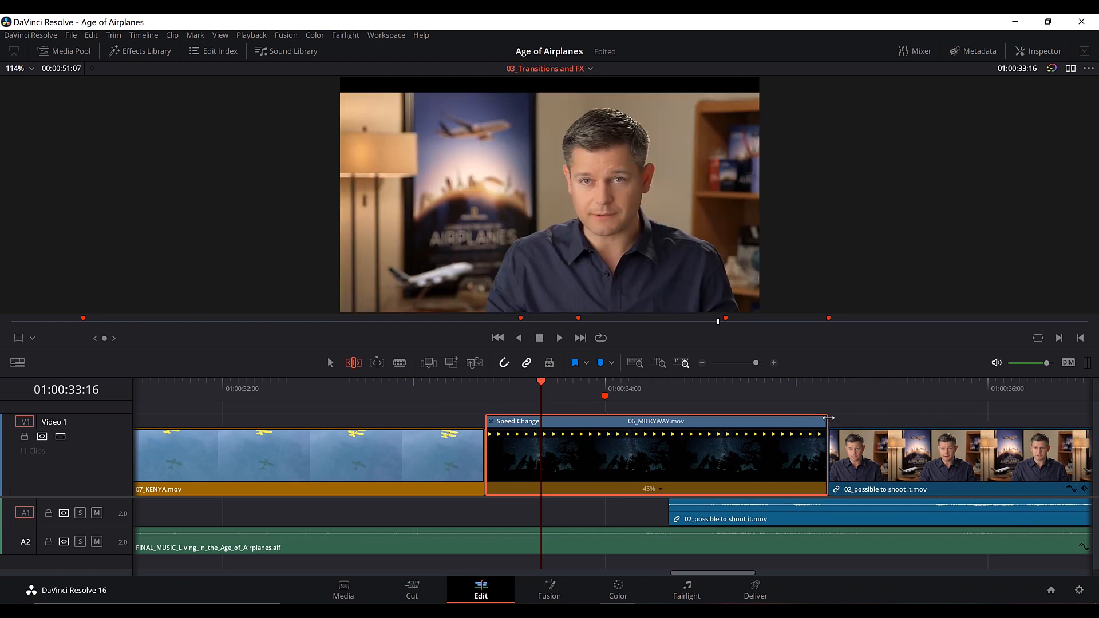
pyautogui.moveTo(833, 418); pyautogui.dragTo(875, 420)
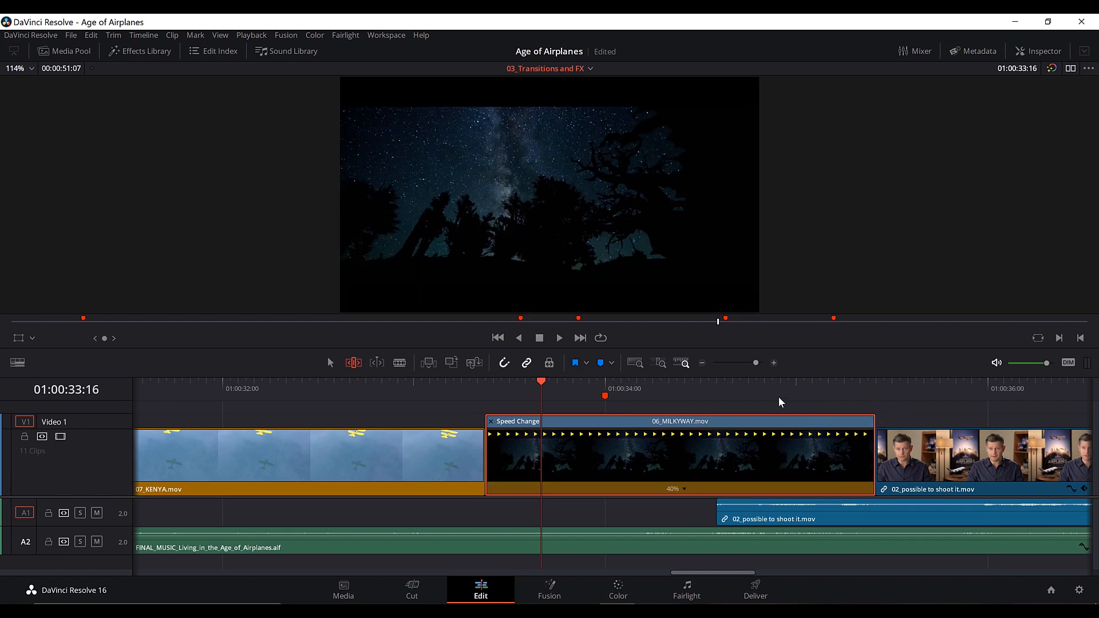
# In Selection mode, stretch 06_MILKYWAY.mov over the following interview clip to the start of 05_BAY_AREA_LIGHTS.mov, giving it 22% speed.
pyautogui.press('Right')
pyautogui.moveTo(755, 363); pyautogui.dragTo(754, 362)
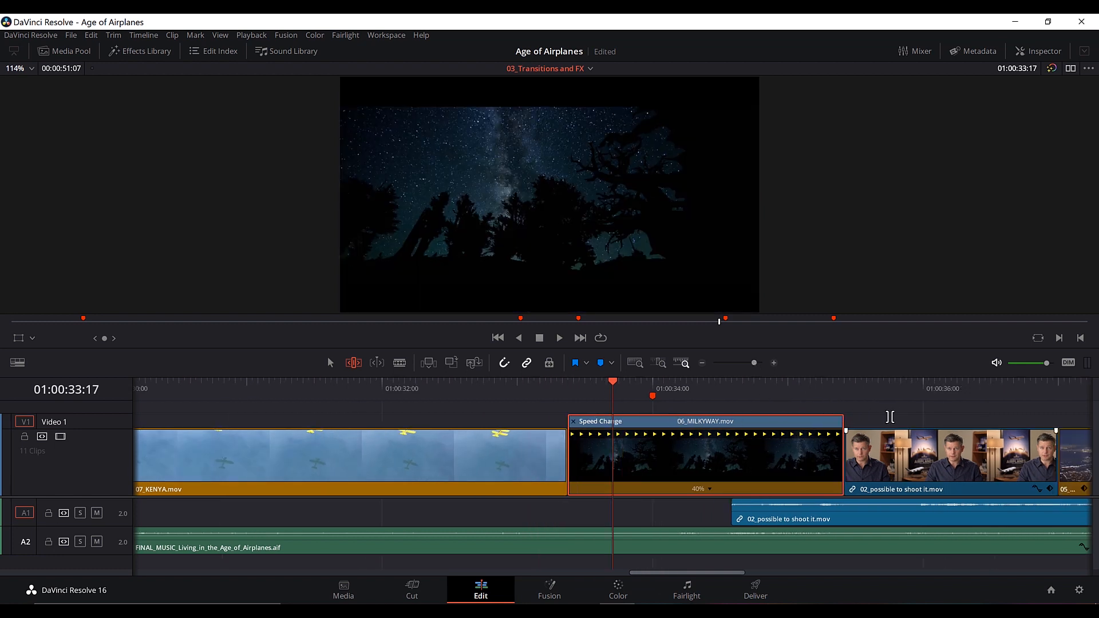
pyautogui.hscroll(2, 768, 445)
pyautogui.hscroll(1, 768, 445)
pyautogui.moveTo(481, 402); pyautogui.dragTo(538, 403)
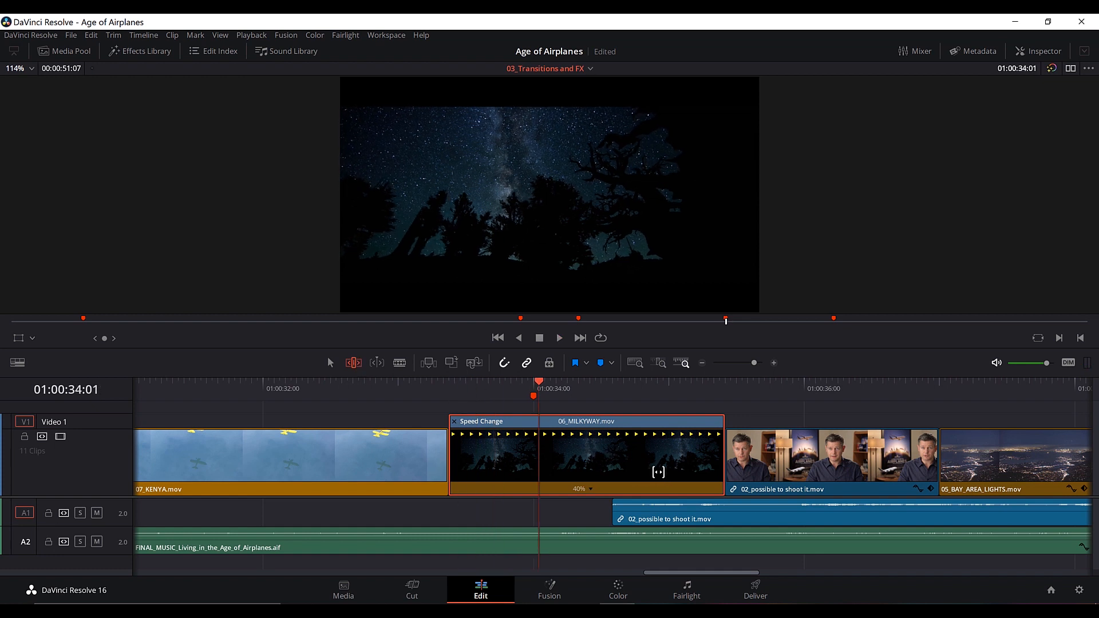
pyautogui.moveTo(575, 391)
pyautogui.mouseDown()
pyautogui.moveTo(611, 388)
pyautogui.moveTo(586, 394)
pyautogui.mouseUp()
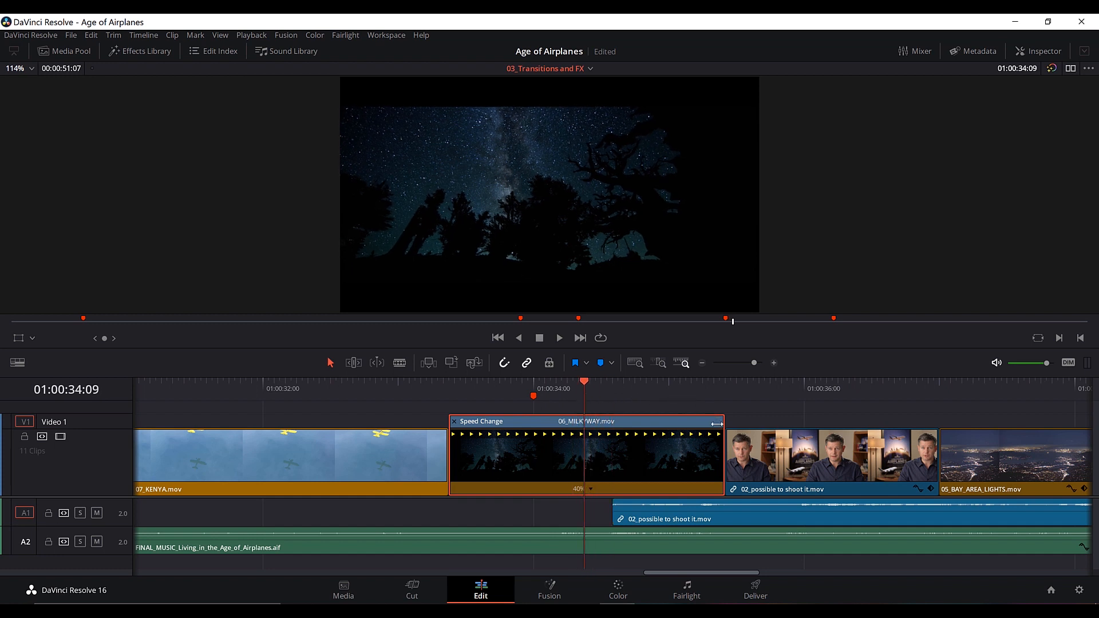
pyautogui.moveTo(720, 425); pyautogui.dragTo(938, 423)
# Play back the stretched 06_MILKYWAY.mov from the end of 07_KENYA.mov and park the playhead at 01:00:34:14.
pyautogui.click(400, 392)
pyautogui.press('space')
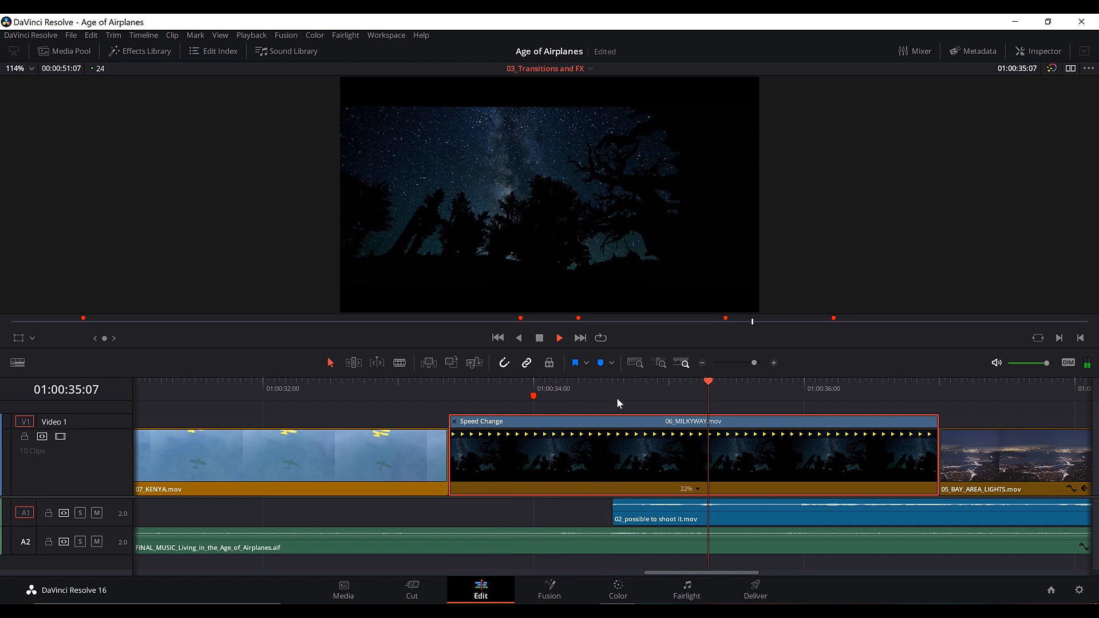
pyautogui.click(543, 391)
pyautogui.click(421, 393)
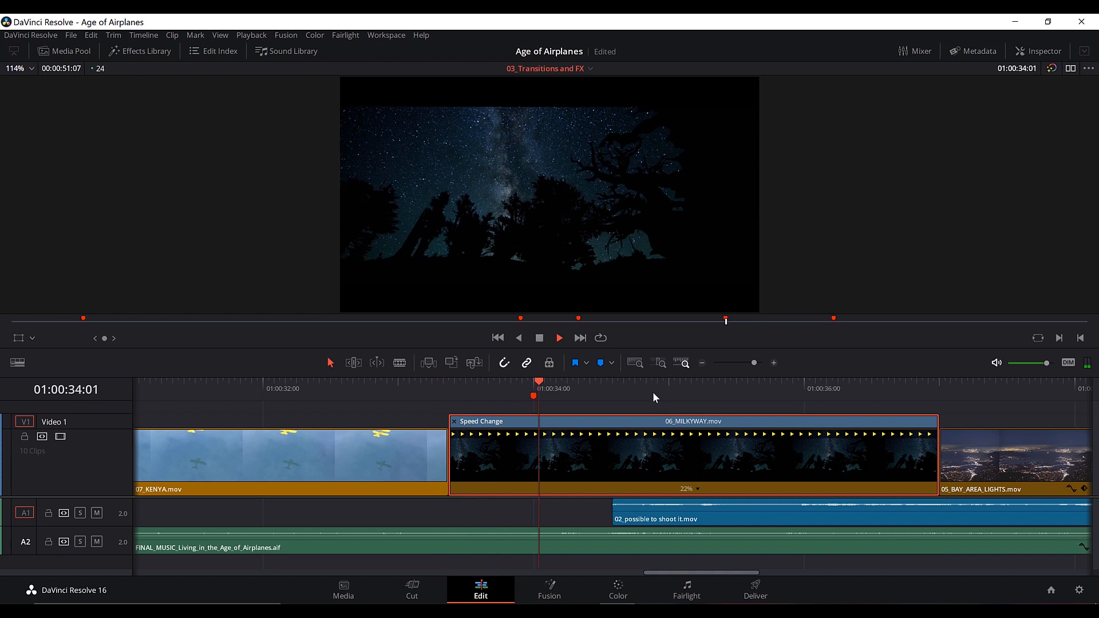
pyautogui.press('space')
pyautogui.click(611, 395)
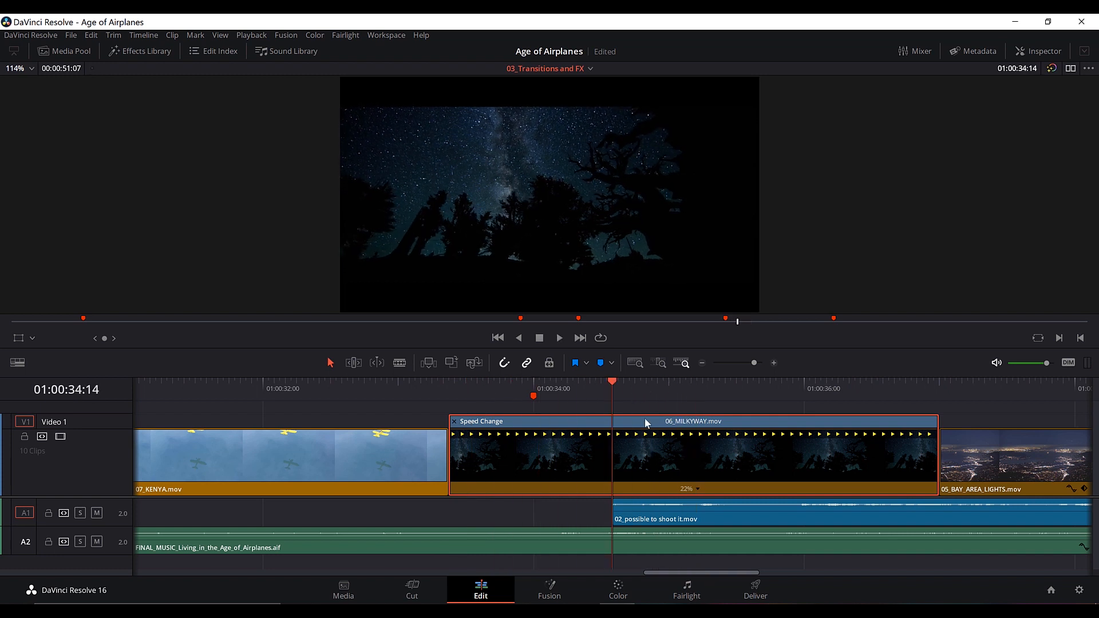
# Try resetting the 06_MILKYWAY.mov segment to 100% speed and undo the reset.
pyautogui.click(697, 489)
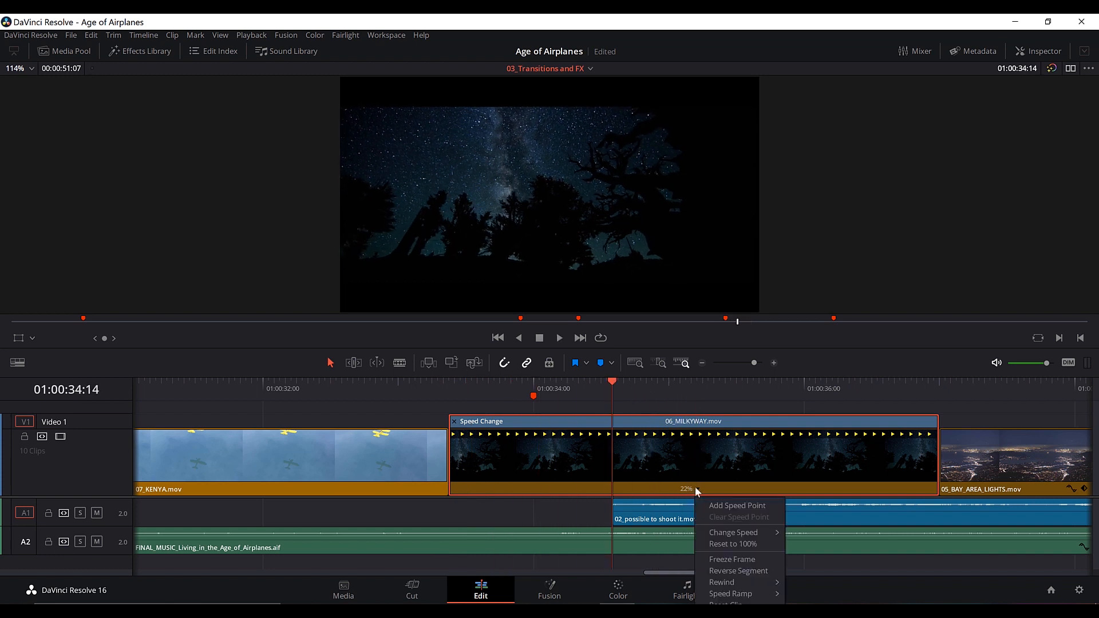
pyautogui.click(733, 545)
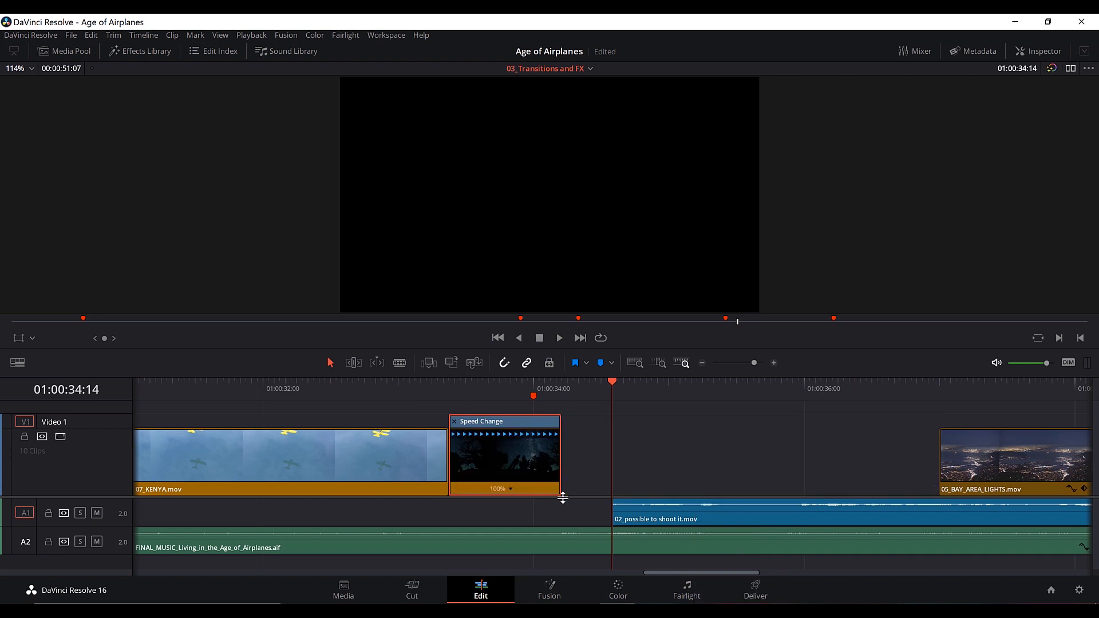
pyautogui.hotkey('ctrl', 'z')
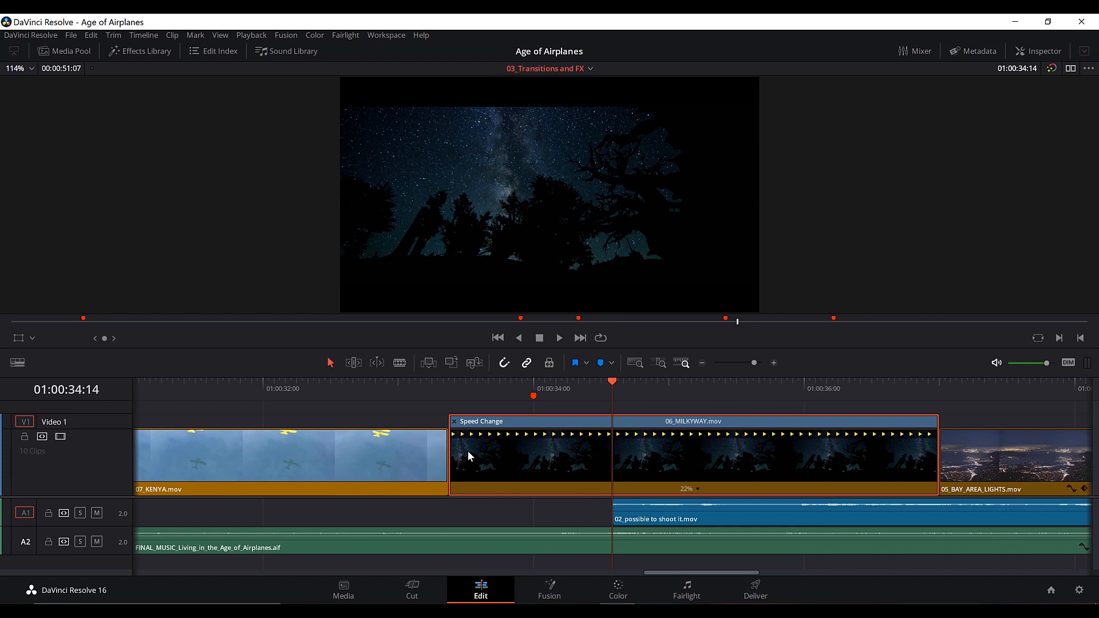
# Try reversing the 06_MILKYWAY.mov segment and play it back from about 01:00:34:00, stopping at 01:00:34:05.
pyautogui.click(697, 490)
pyautogui.moveTo(744, 534)
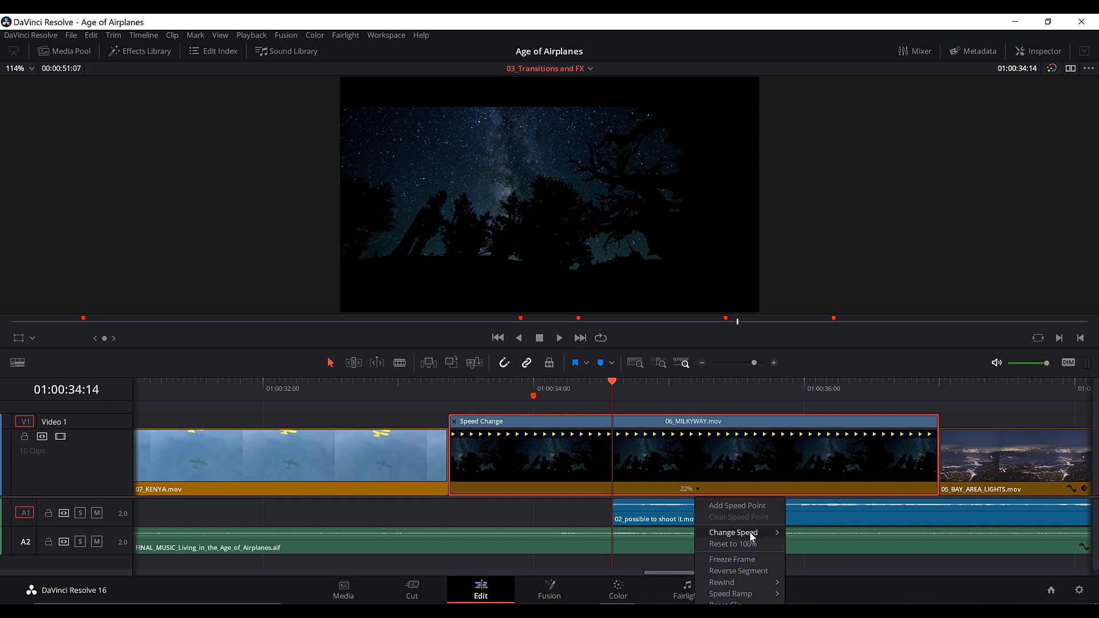
pyautogui.click(745, 570)
pyautogui.press('space')
pyautogui.click(612, 382)
pyautogui.click(534, 388)
pyautogui.press('space')
pyautogui.press('space')
pyautogui.rightClick(642, 454)
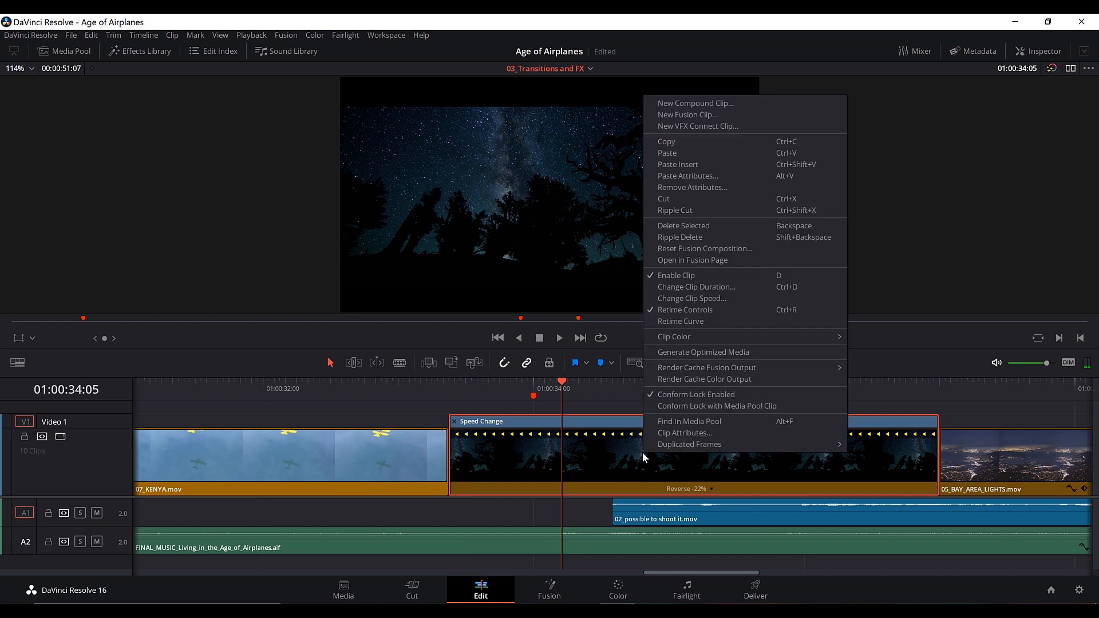
pyautogui.click(621, 456)
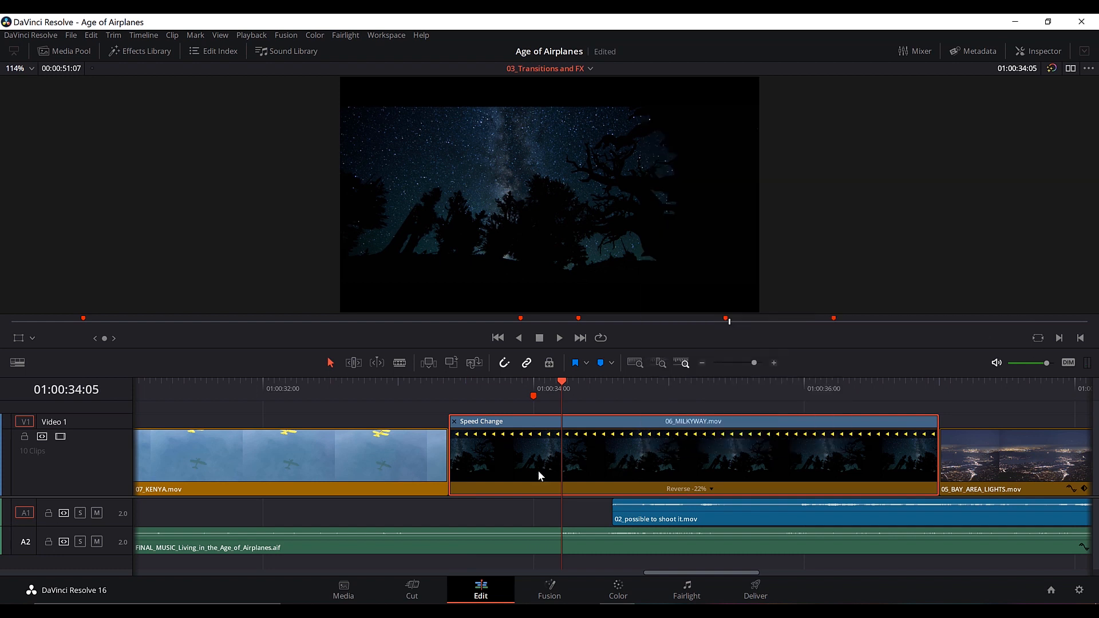
# Undo the segment reversal on 06_MILKYWAY.mov and expand the clip's Retime And Scaling settings in the Inspector.
pyautogui.click(1039, 51)
pyautogui.scroll(-3, 1014, 119)
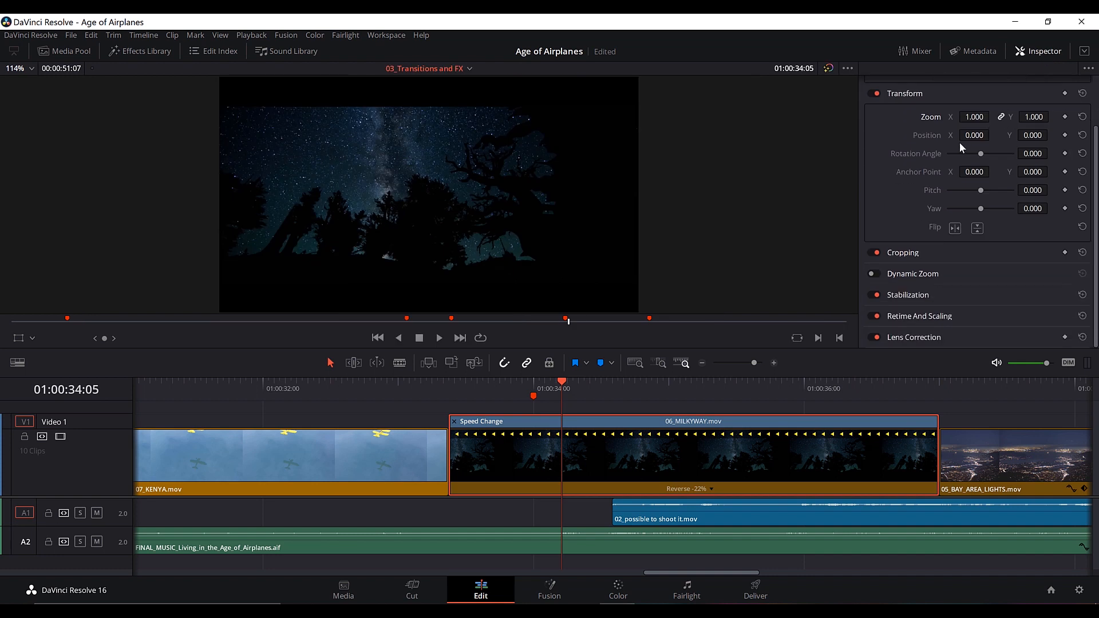
pyautogui.scroll(3, 957, 321)
pyautogui.scroll(-3, 957, 319)
pyautogui.hotkey('ctrl', 'z')
pyautogui.click(1022, 315)
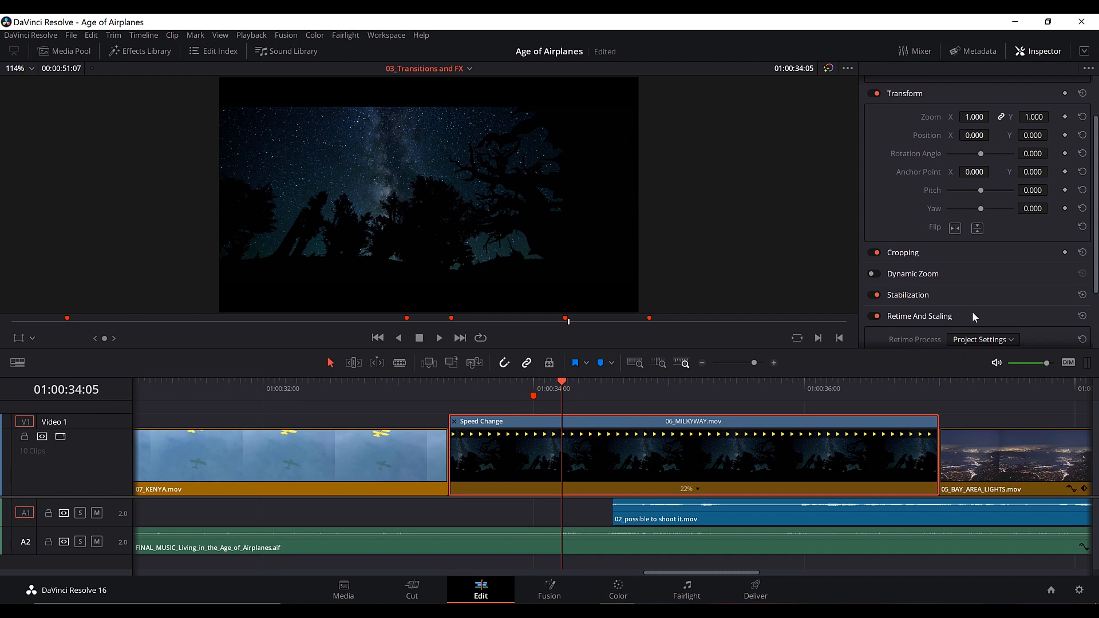
pyautogui.scroll(-4, 972, 312)
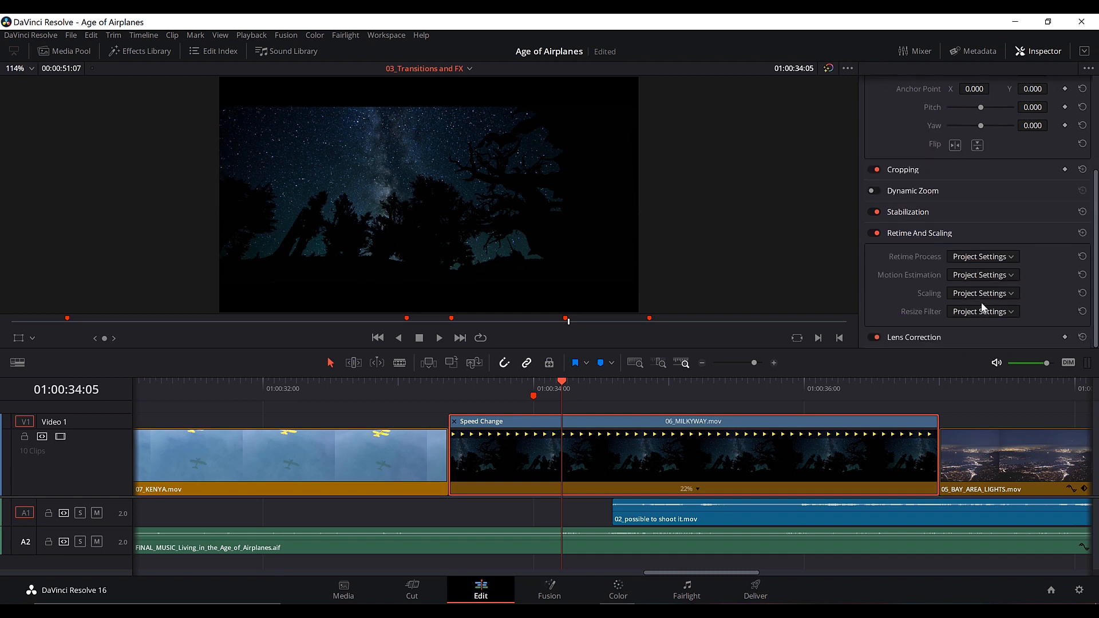
# Review the Retime Process and Motion Estimation options for 06_MILKYWAY.mov, and set its Retime Process to Optical Flow.
pyautogui.click(967, 257)
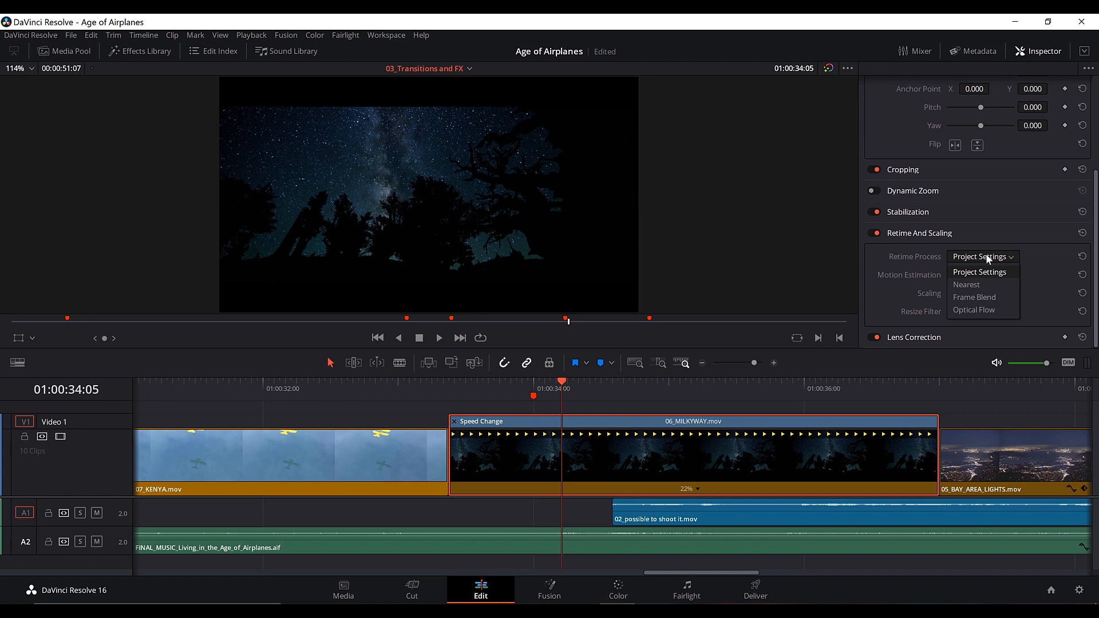
pyautogui.click(986, 257)
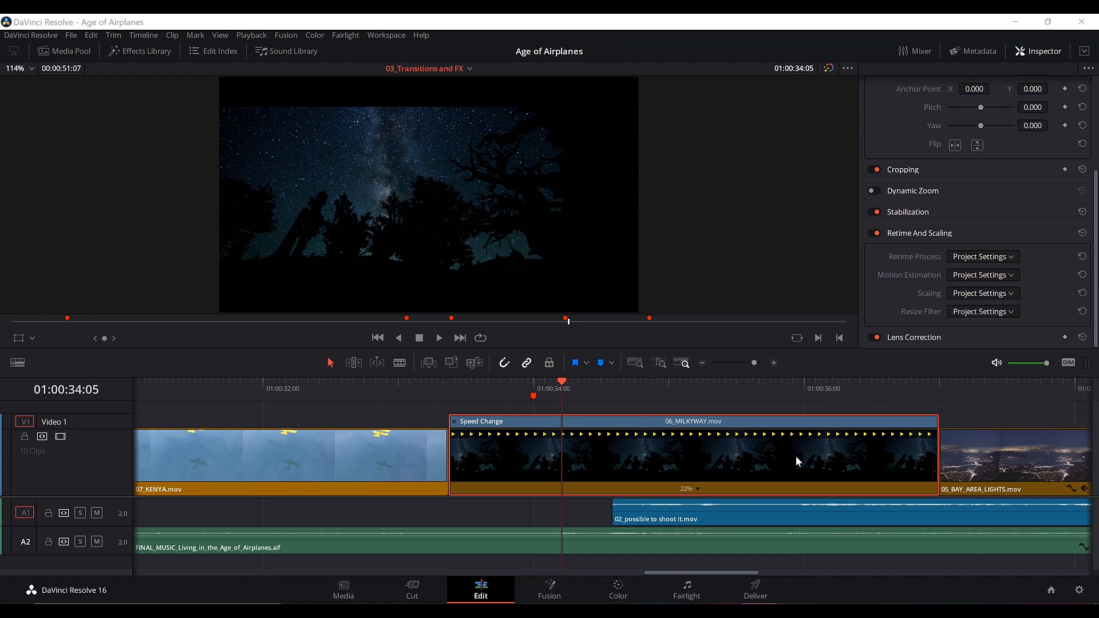
pyautogui.click(565, 382)
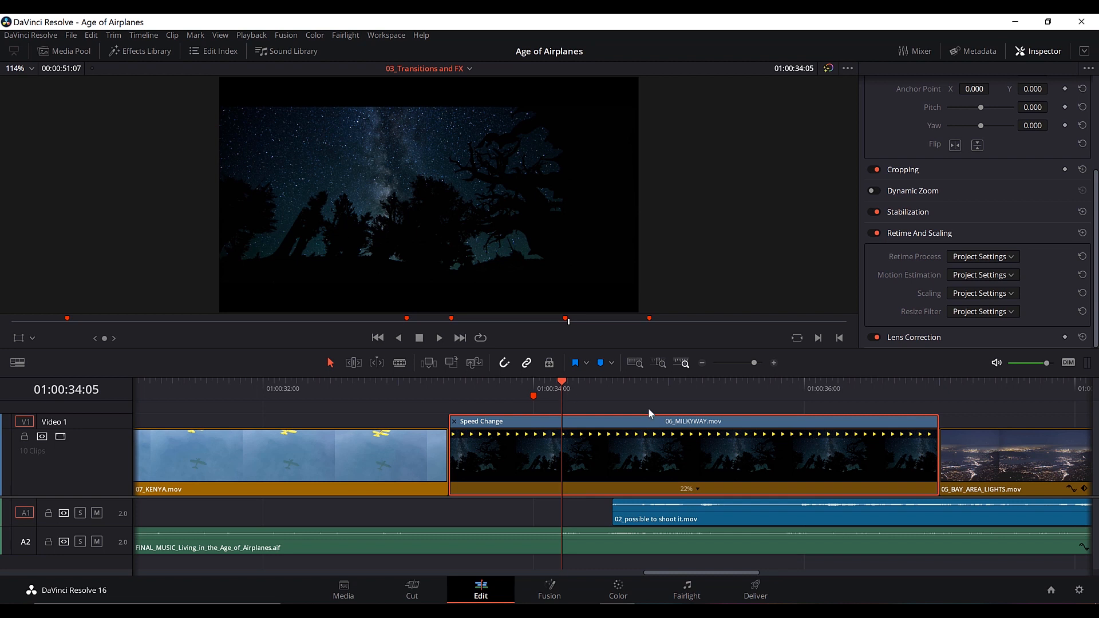
pyautogui.click(1012, 275)
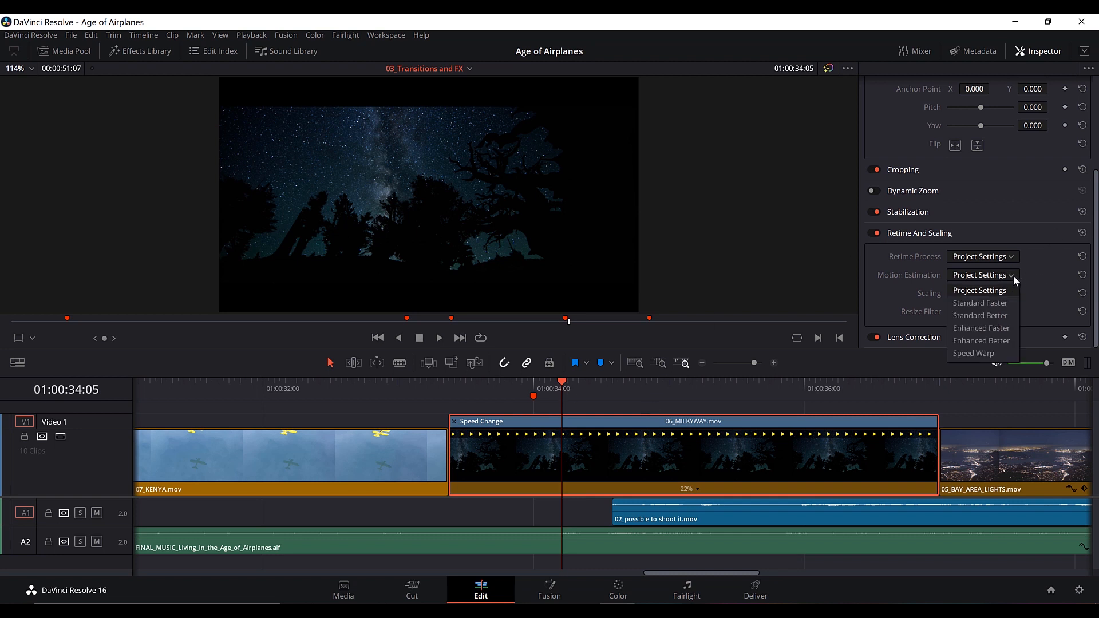
pyautogui.click(1013, 276)
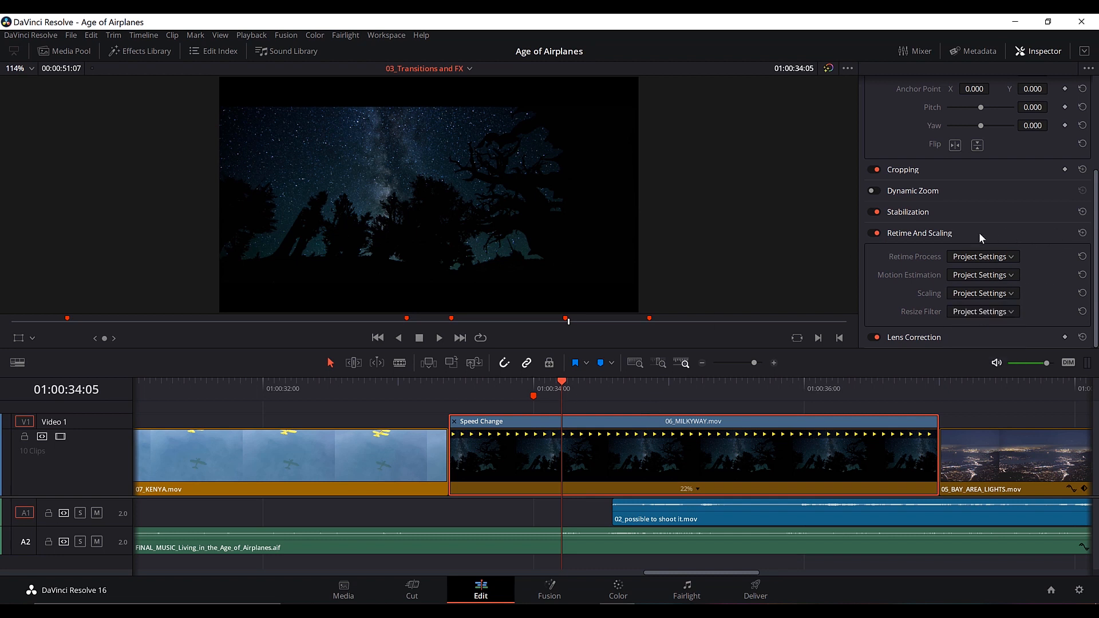
pyautogui.click(1006, 256)
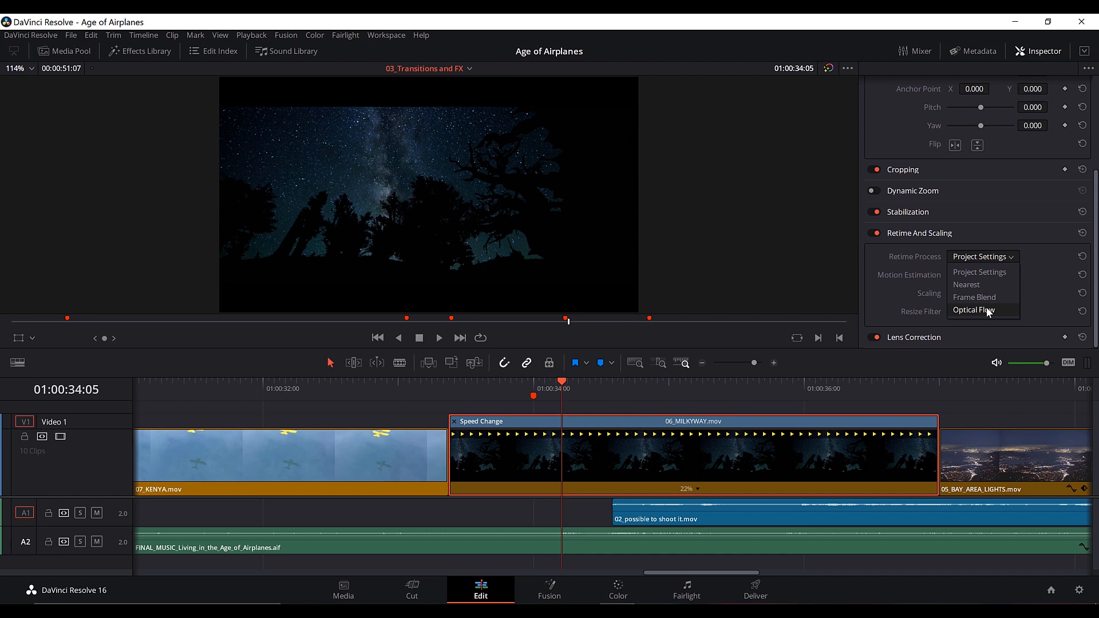
pyautogui.click(989, 310)
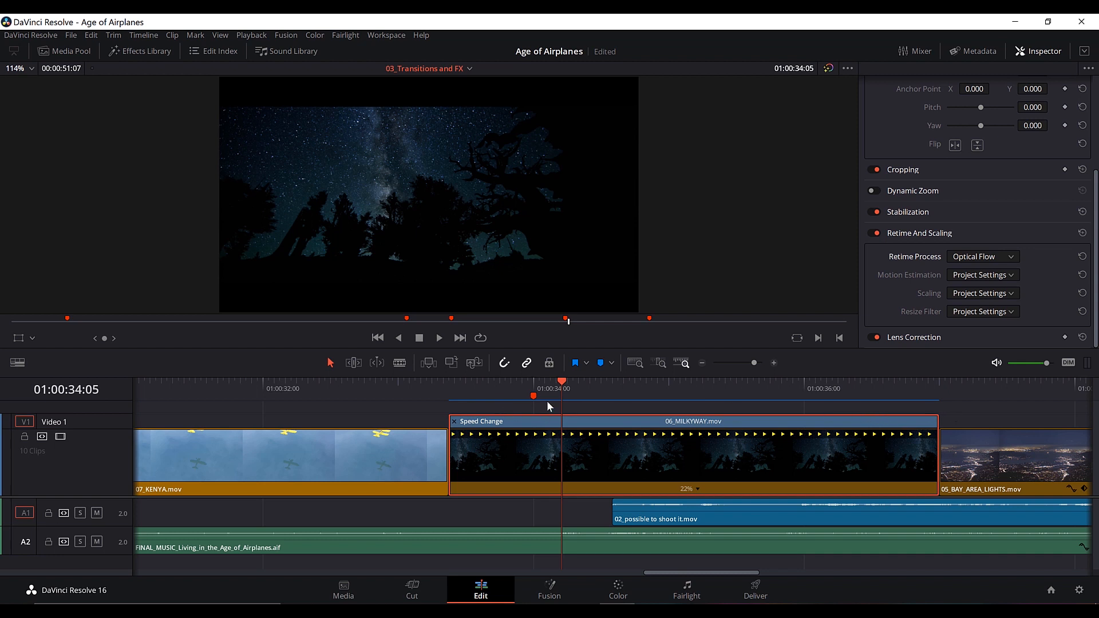
# Play back the Optical Flow retime of 06_MILKYWAY.mov twice from the end of 07_KENYA.mov, stopping at 01:00:35:21.
pyautogui.moveTo(565, 379); pyautogui.dragTo(444, 389)
pyautogui.press('space')
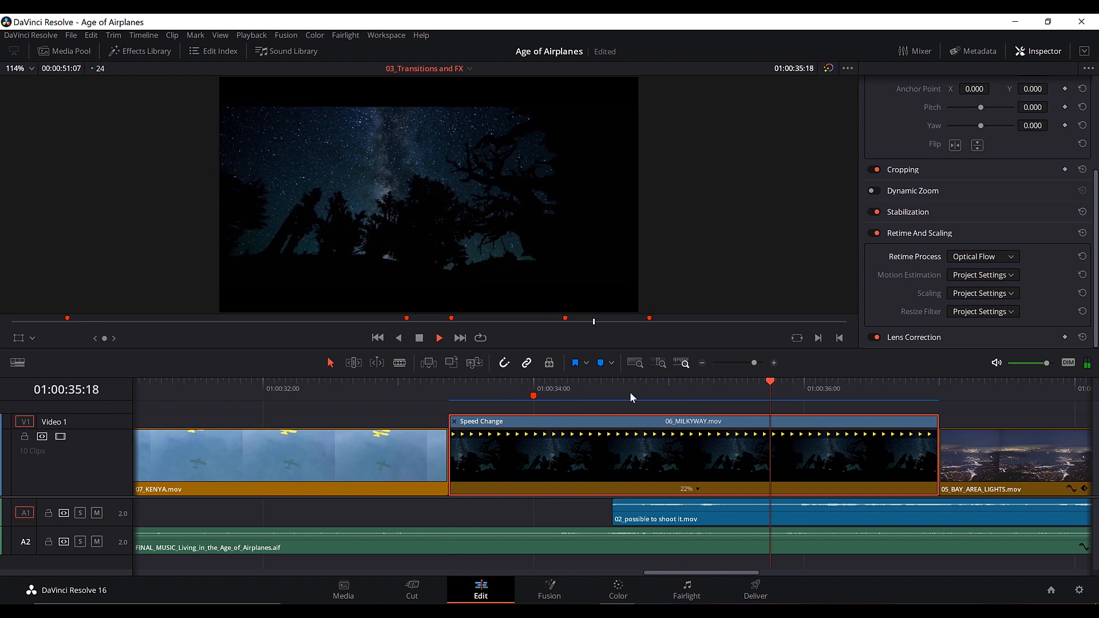
pyautogui.click(445, 388)
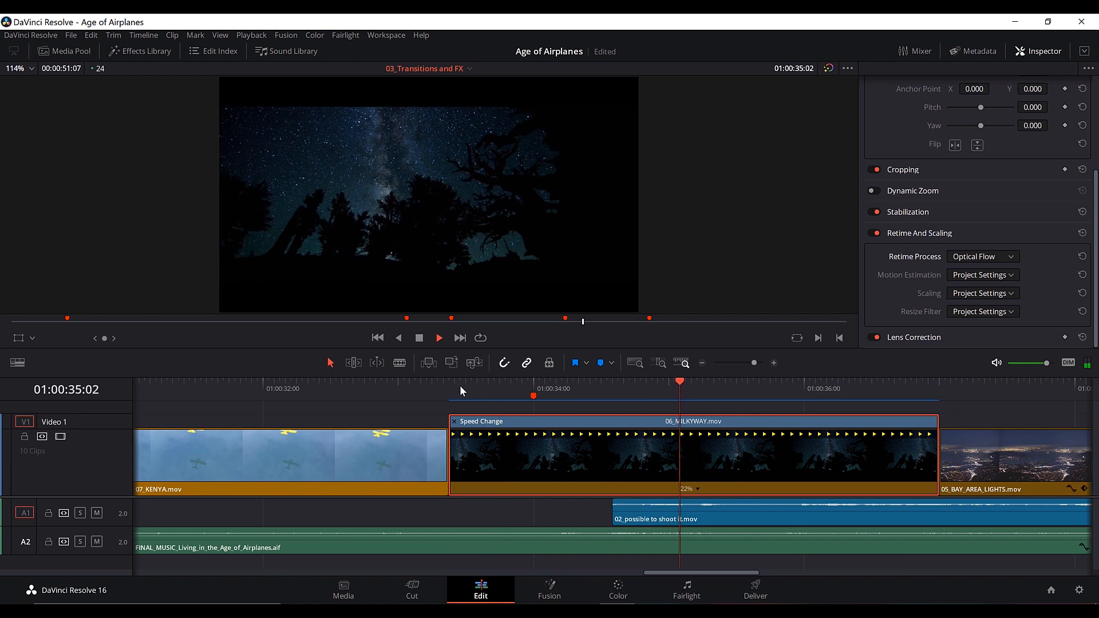
pyautogui.press('space')
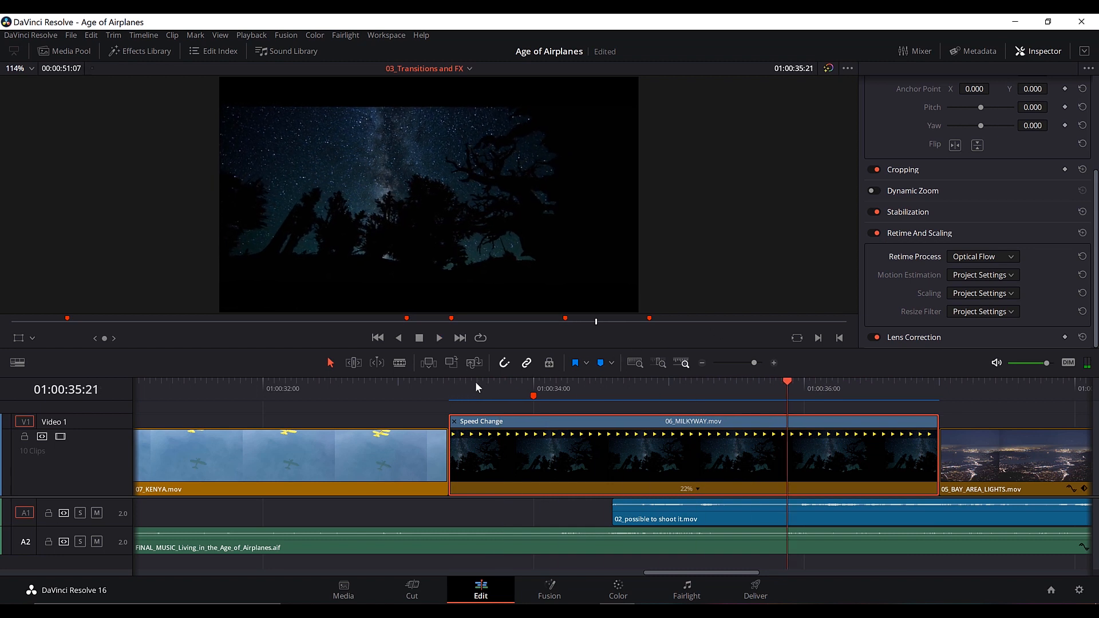
# Play 06_MILKYWAY.mov full screen from its start into 05_BAY_AREA_LIGHTS.mov, and return to the edit view at 01:00:38:02.
pyautogui.click(455, 385)
pyautogui.press('p')
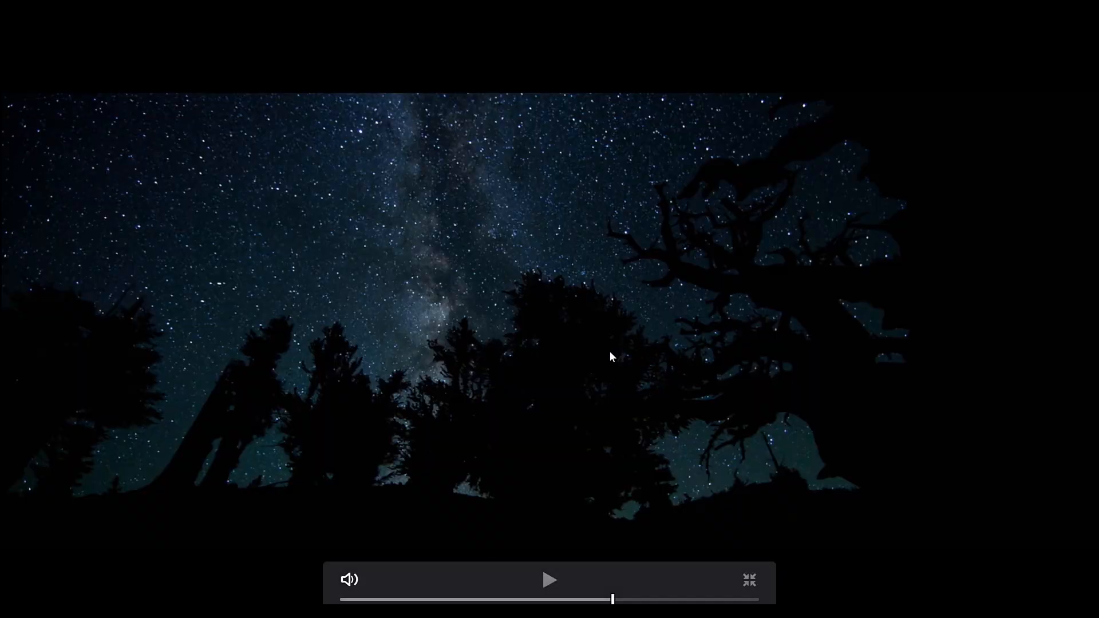
pyautogui.press('space')
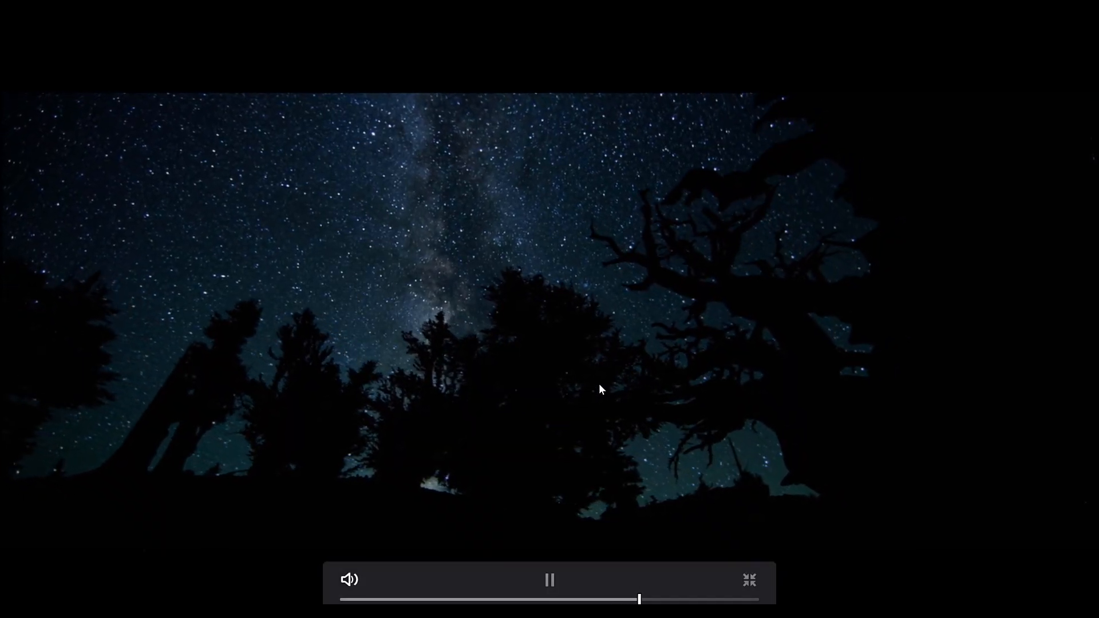
pyautogui.press('space')
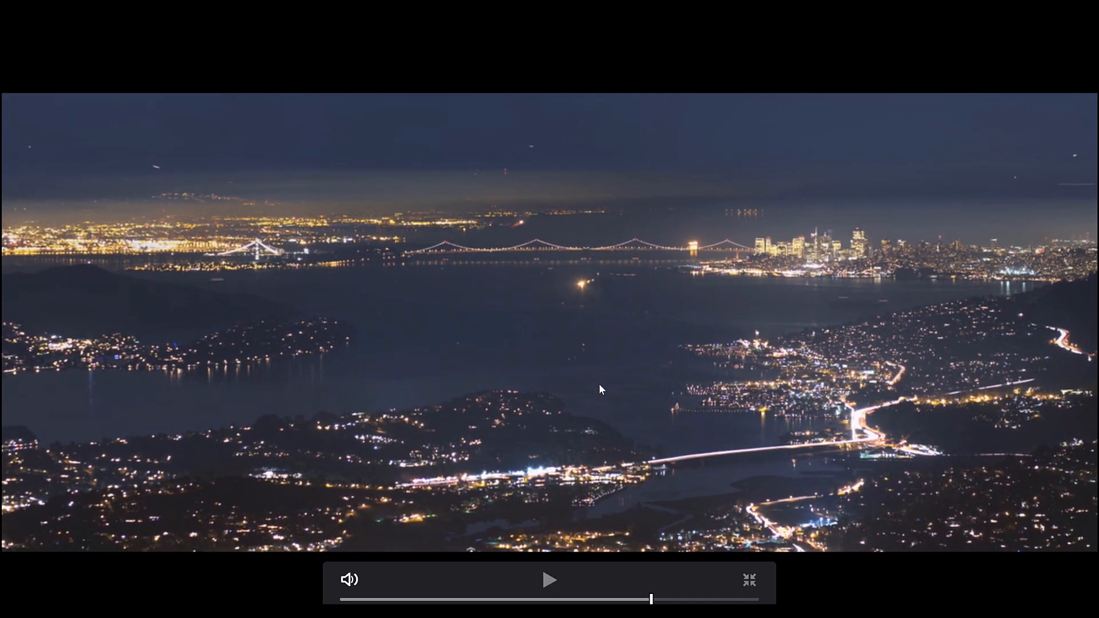
pyautogui.press('p')
# Nudge the Retime marker slightly earlier from 01:00:34:00 and move the playhead to 01:00:33:18.
pyautogui.moveTo(537, 396); pyautogui.dragTo(534, 395)
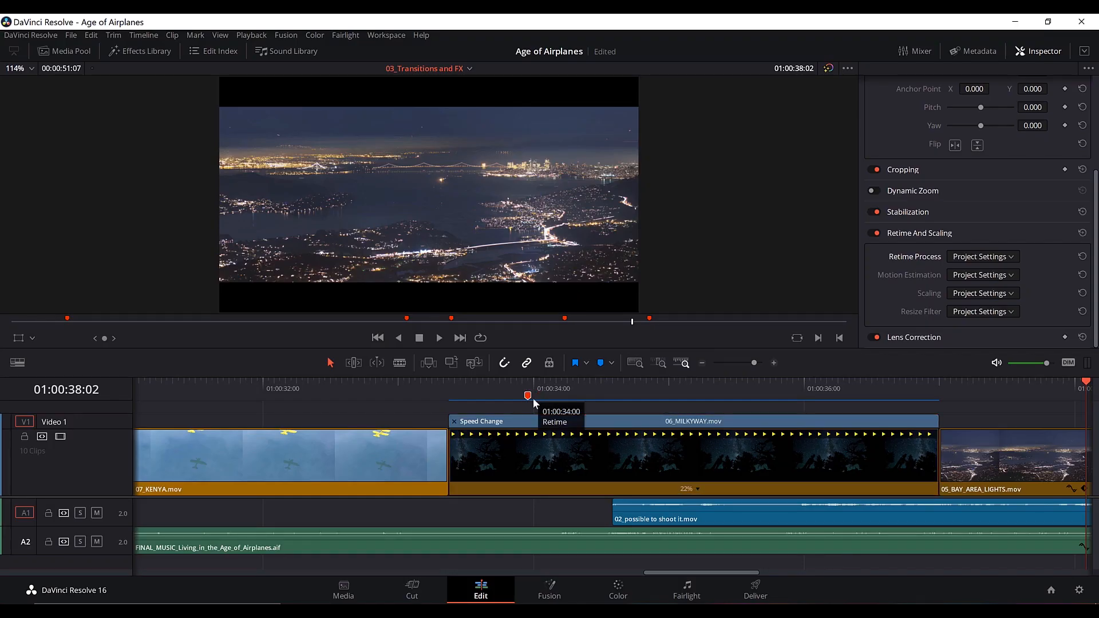
pyautogui.click(496, 387)
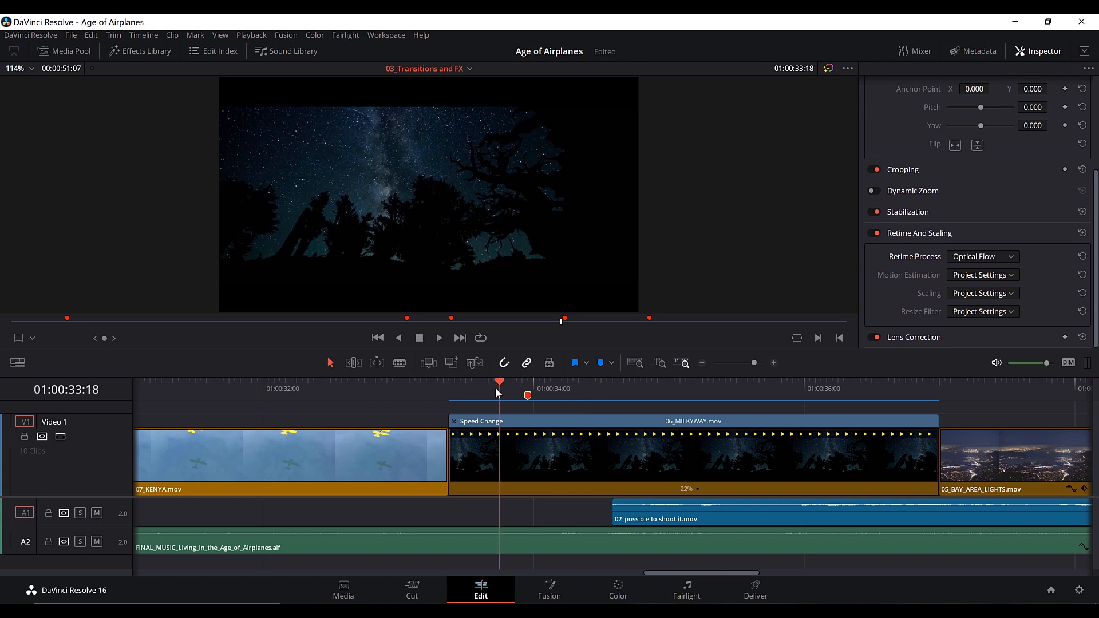